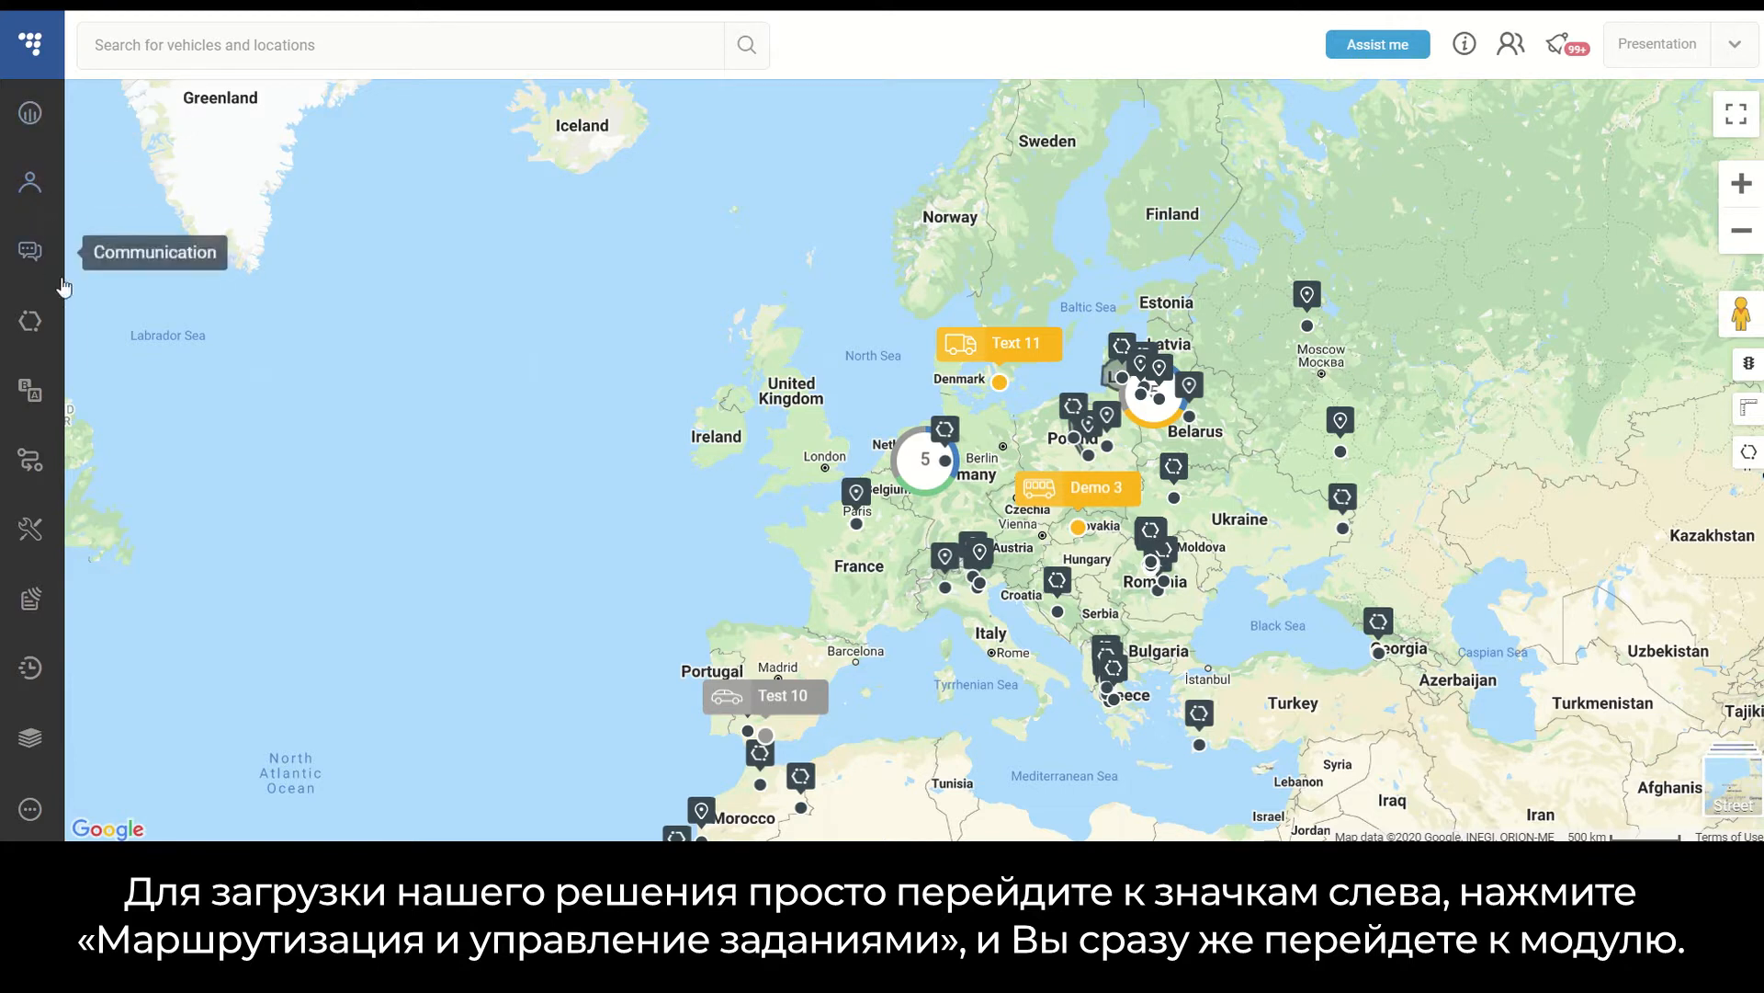
# - Open the Routing & Tasks module and expand the map to fill the view
pyautogui.click(40, 465)
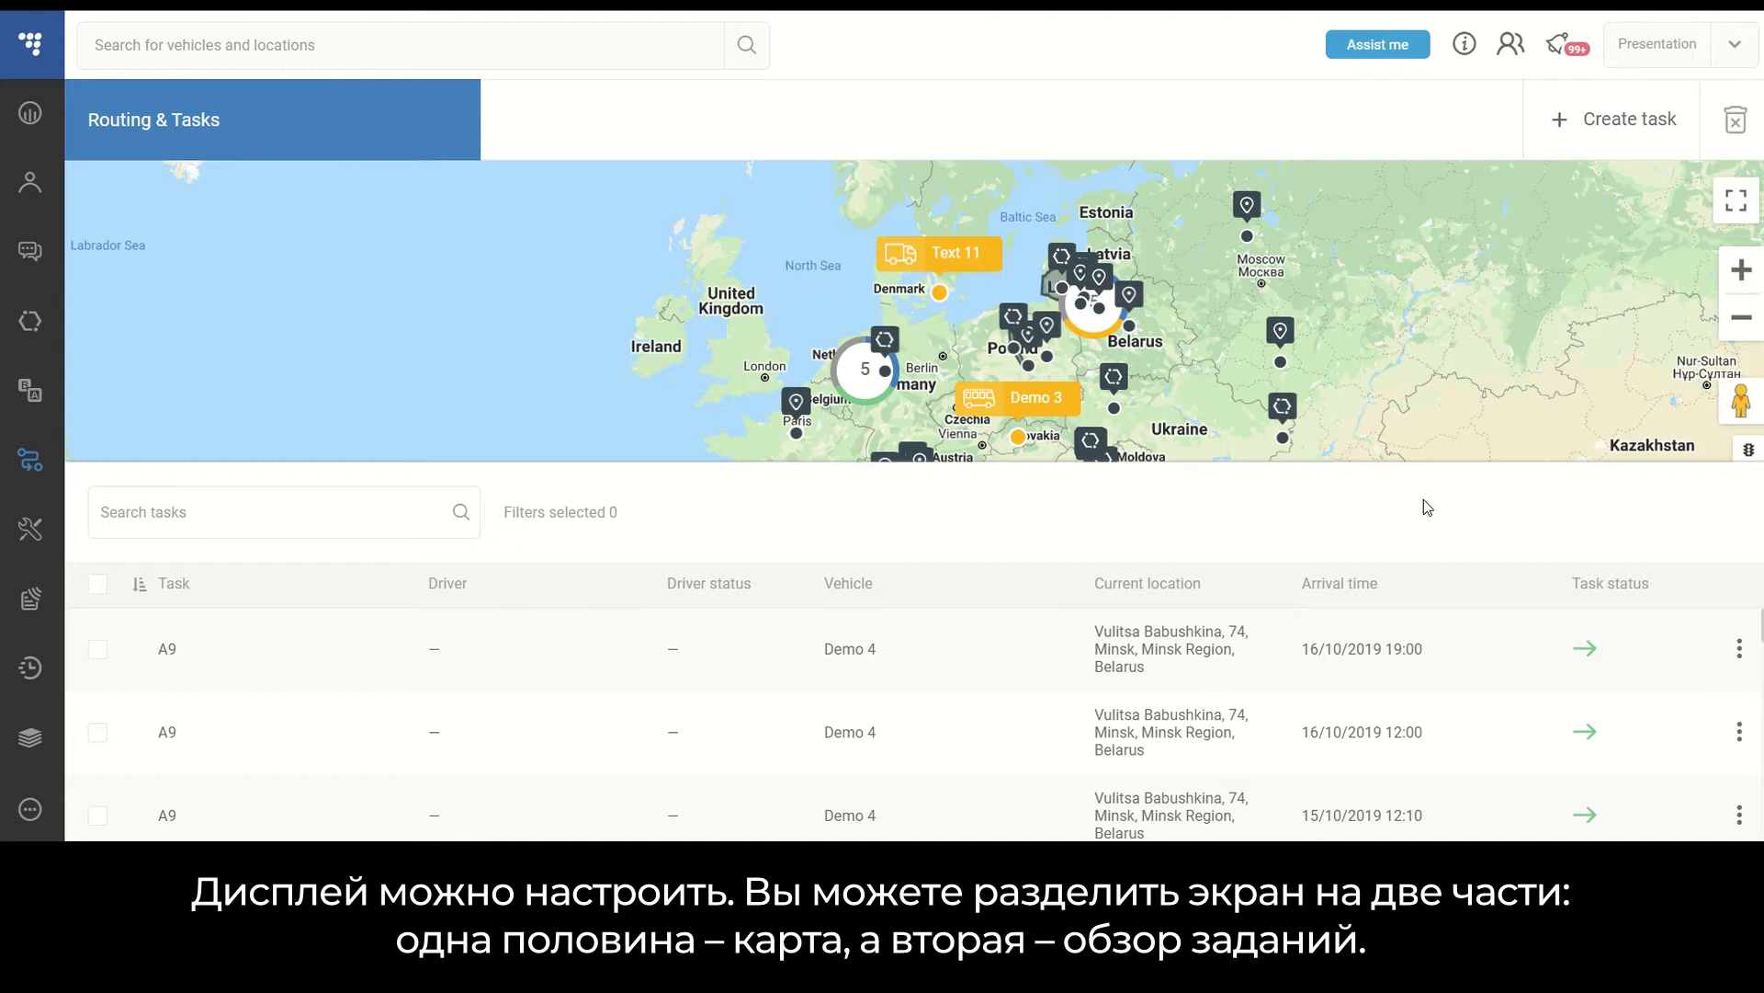
pyautogui.moveTo(1453, 461)
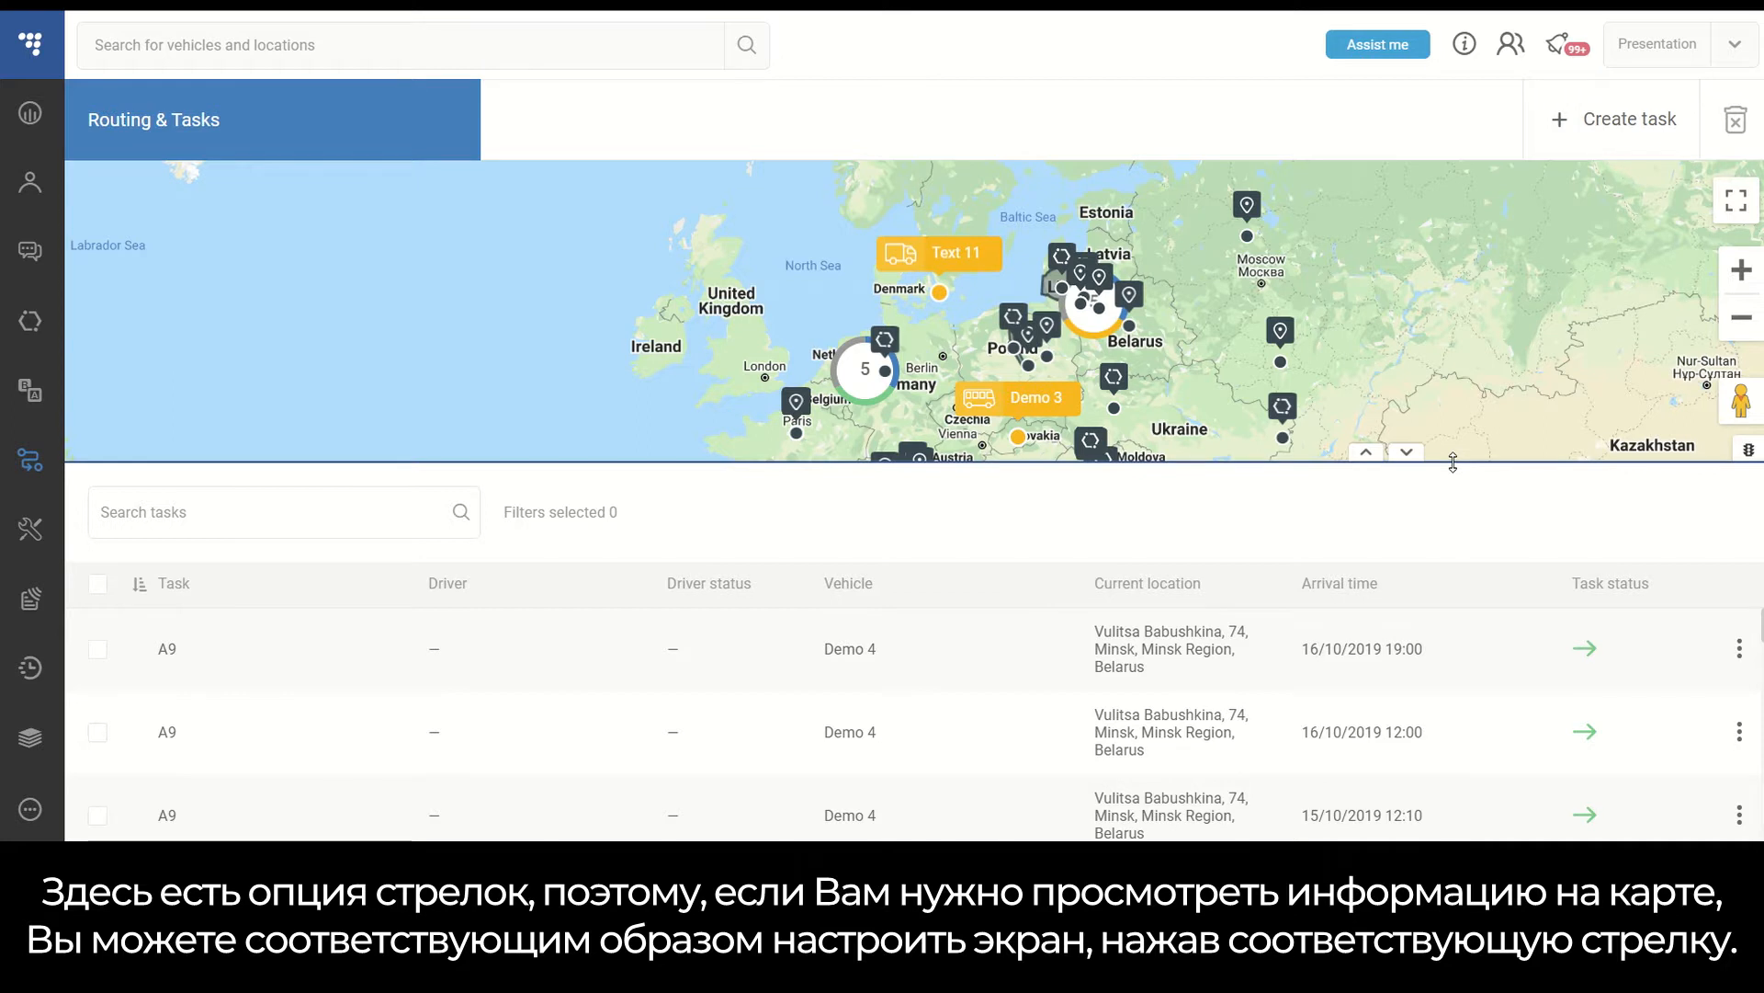
pyautogui.click(1406, 453)
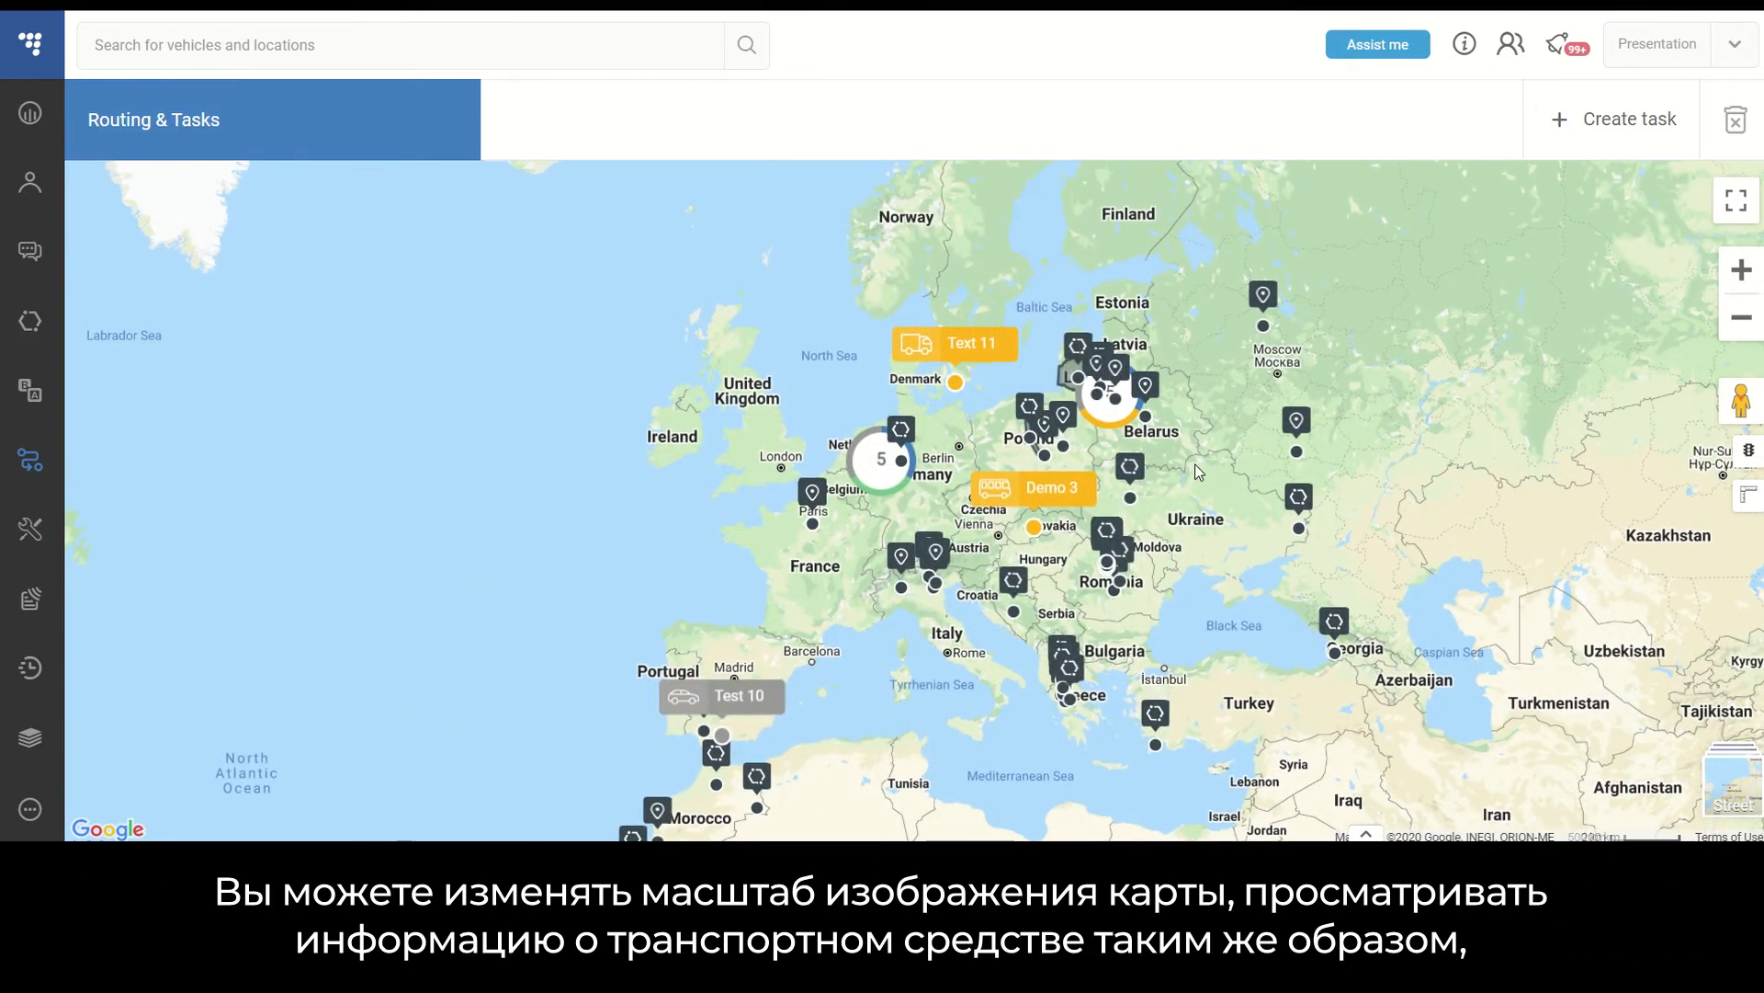
# - Inspect the vehicles and task markers across Central Europe on the map
pyautogui.scroll(3, 1197, 472)
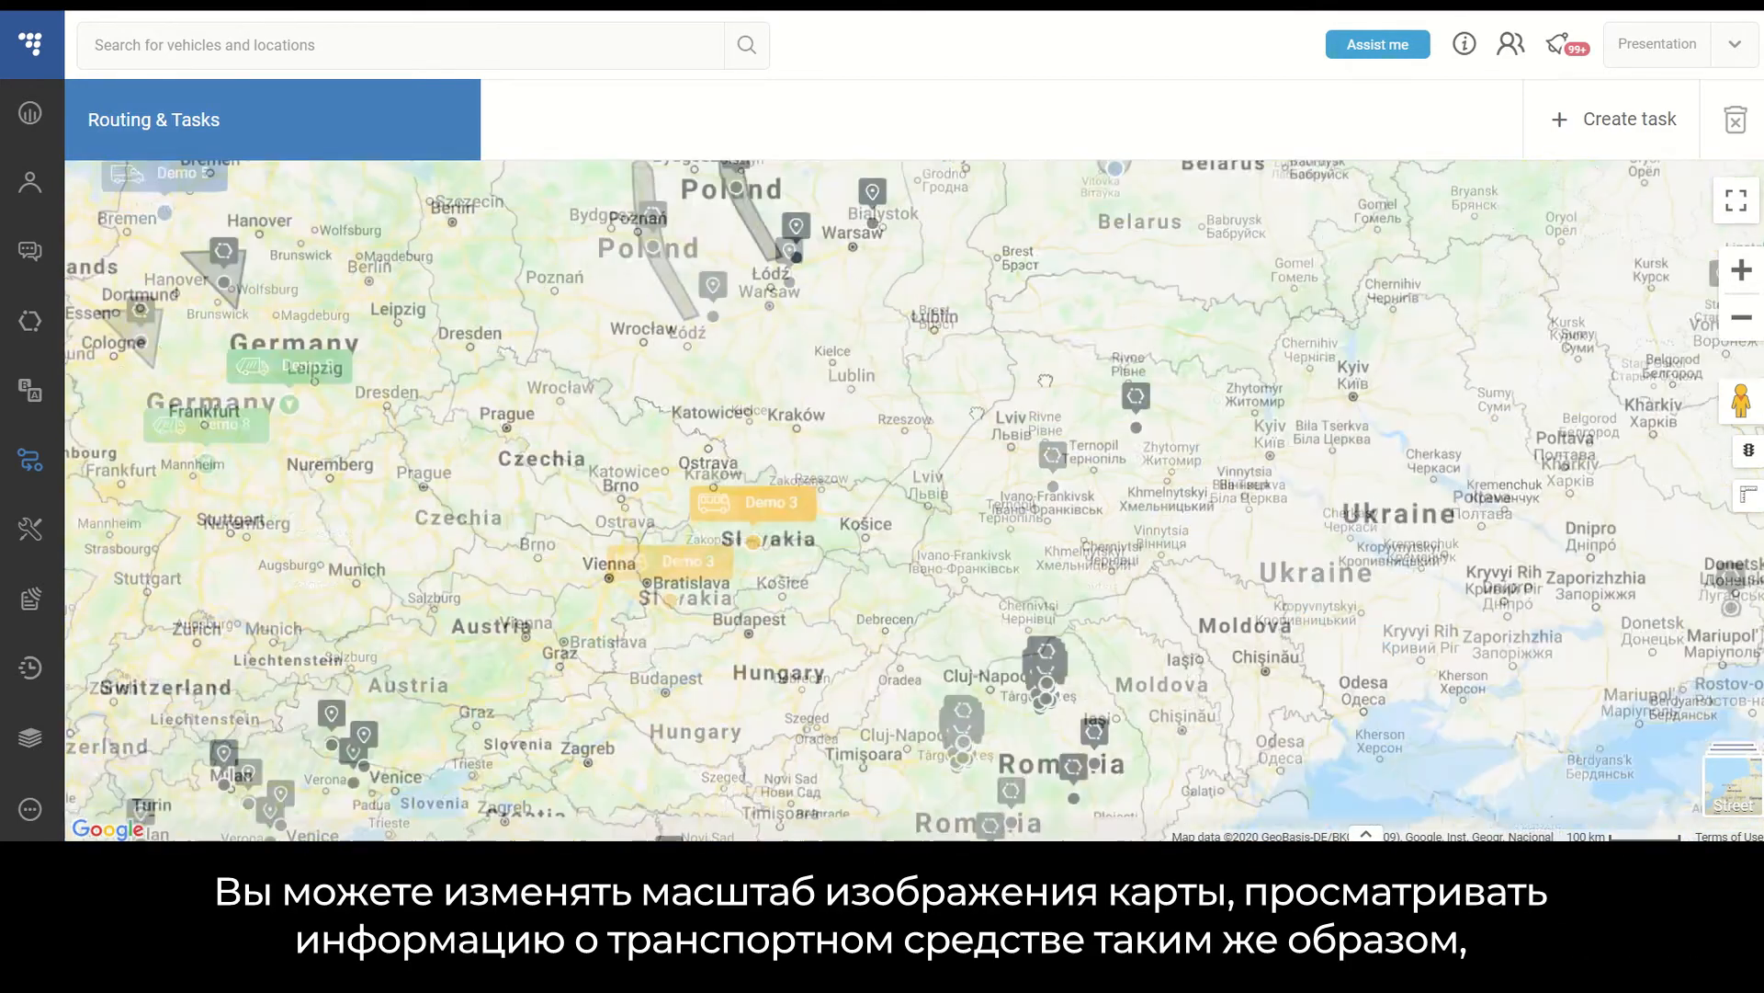
pyautogui.moveTo(977, 413); pyautogui.dragTo(1050, 376)
pyautogui.scroll(-1, 1044, 379)
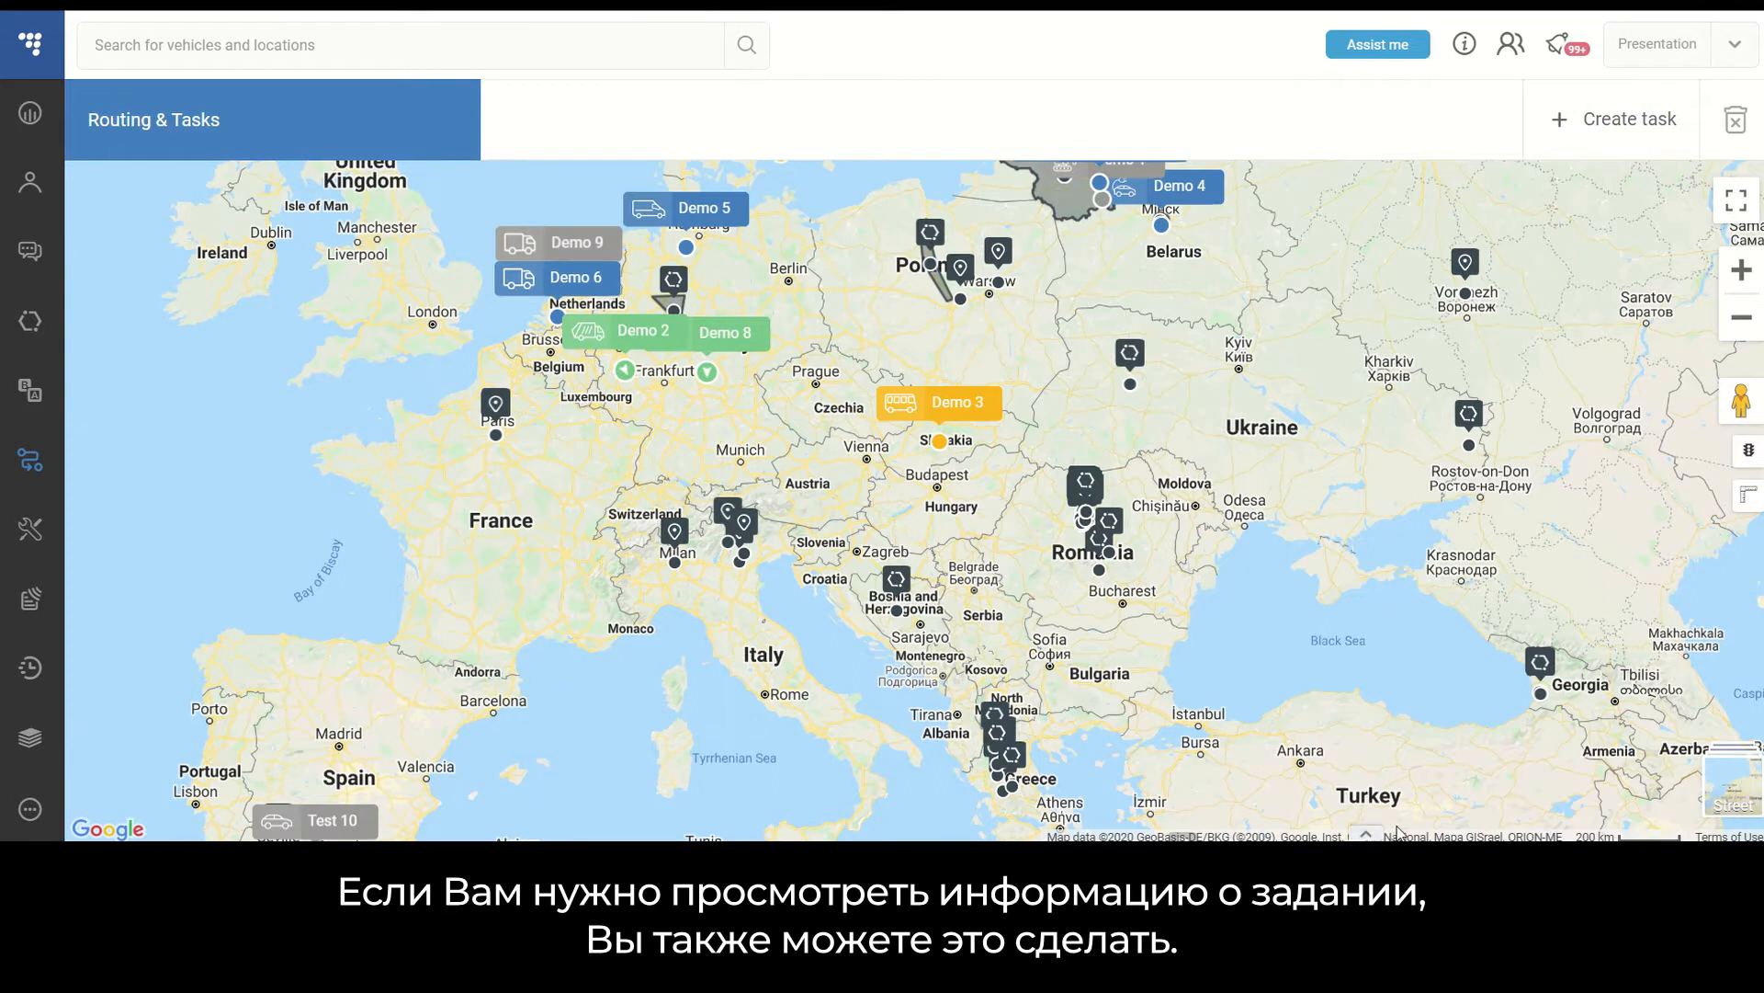
# - Collapse the map so the task list fills the view
pyautogui.click(1367, 833)
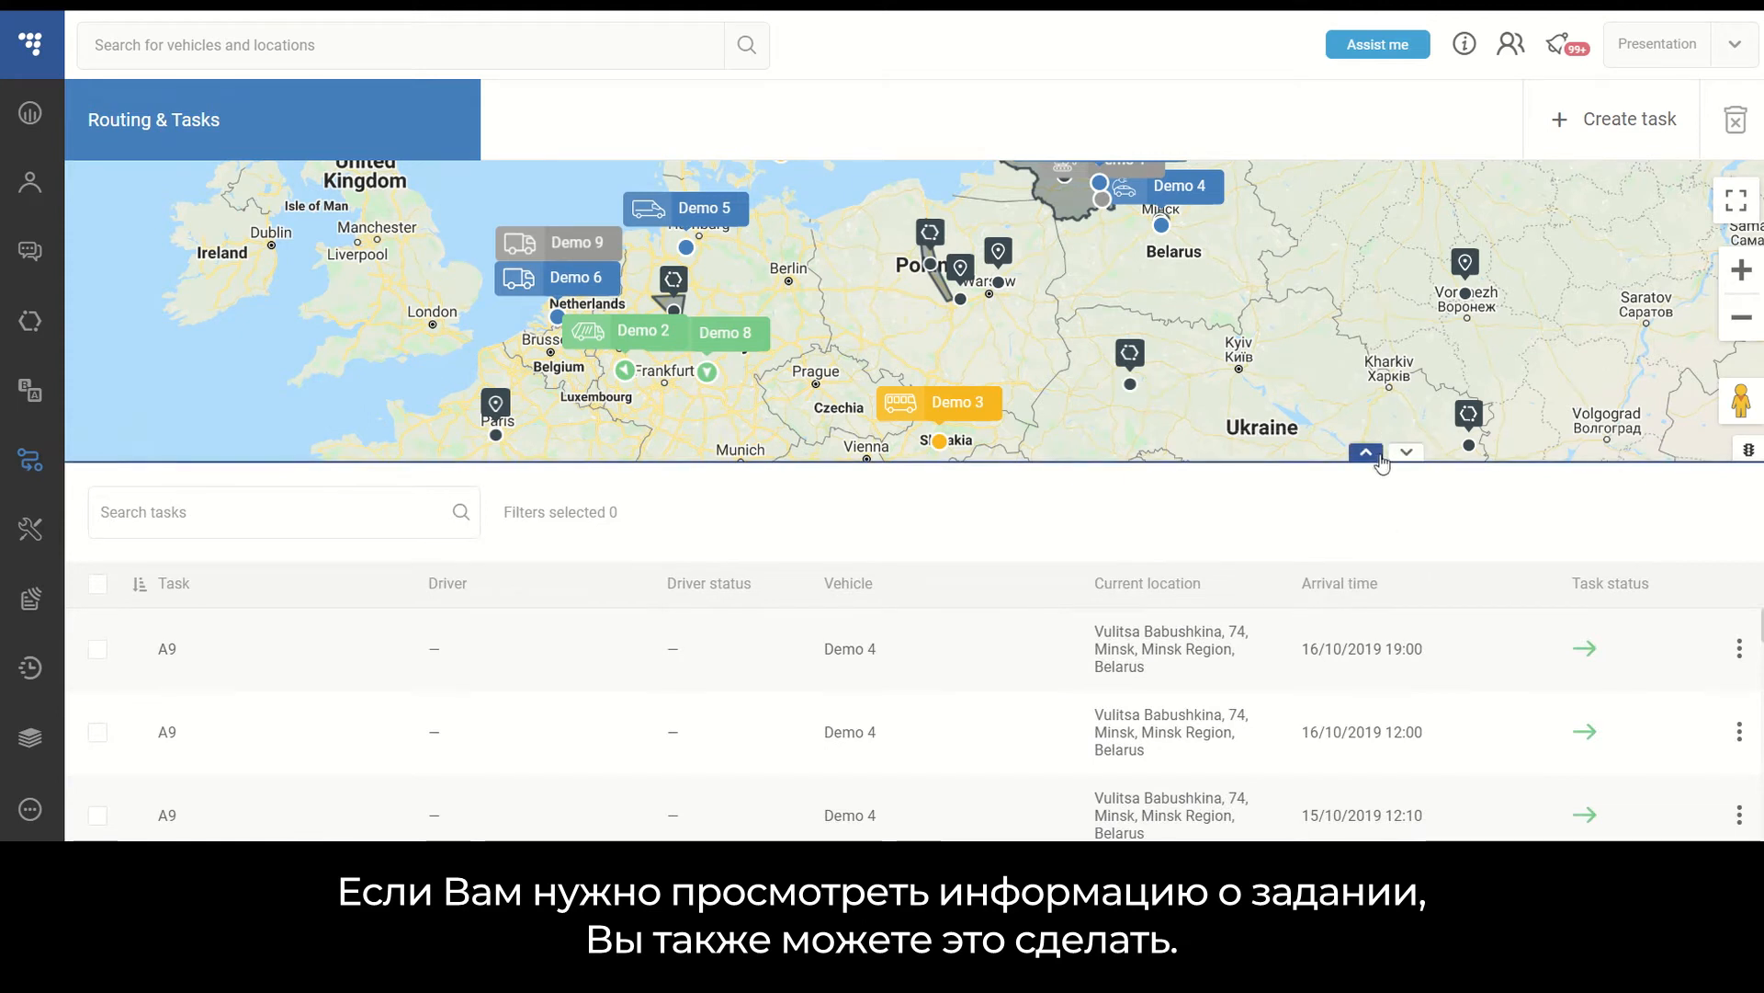
pyautogui.click(1369, 454)
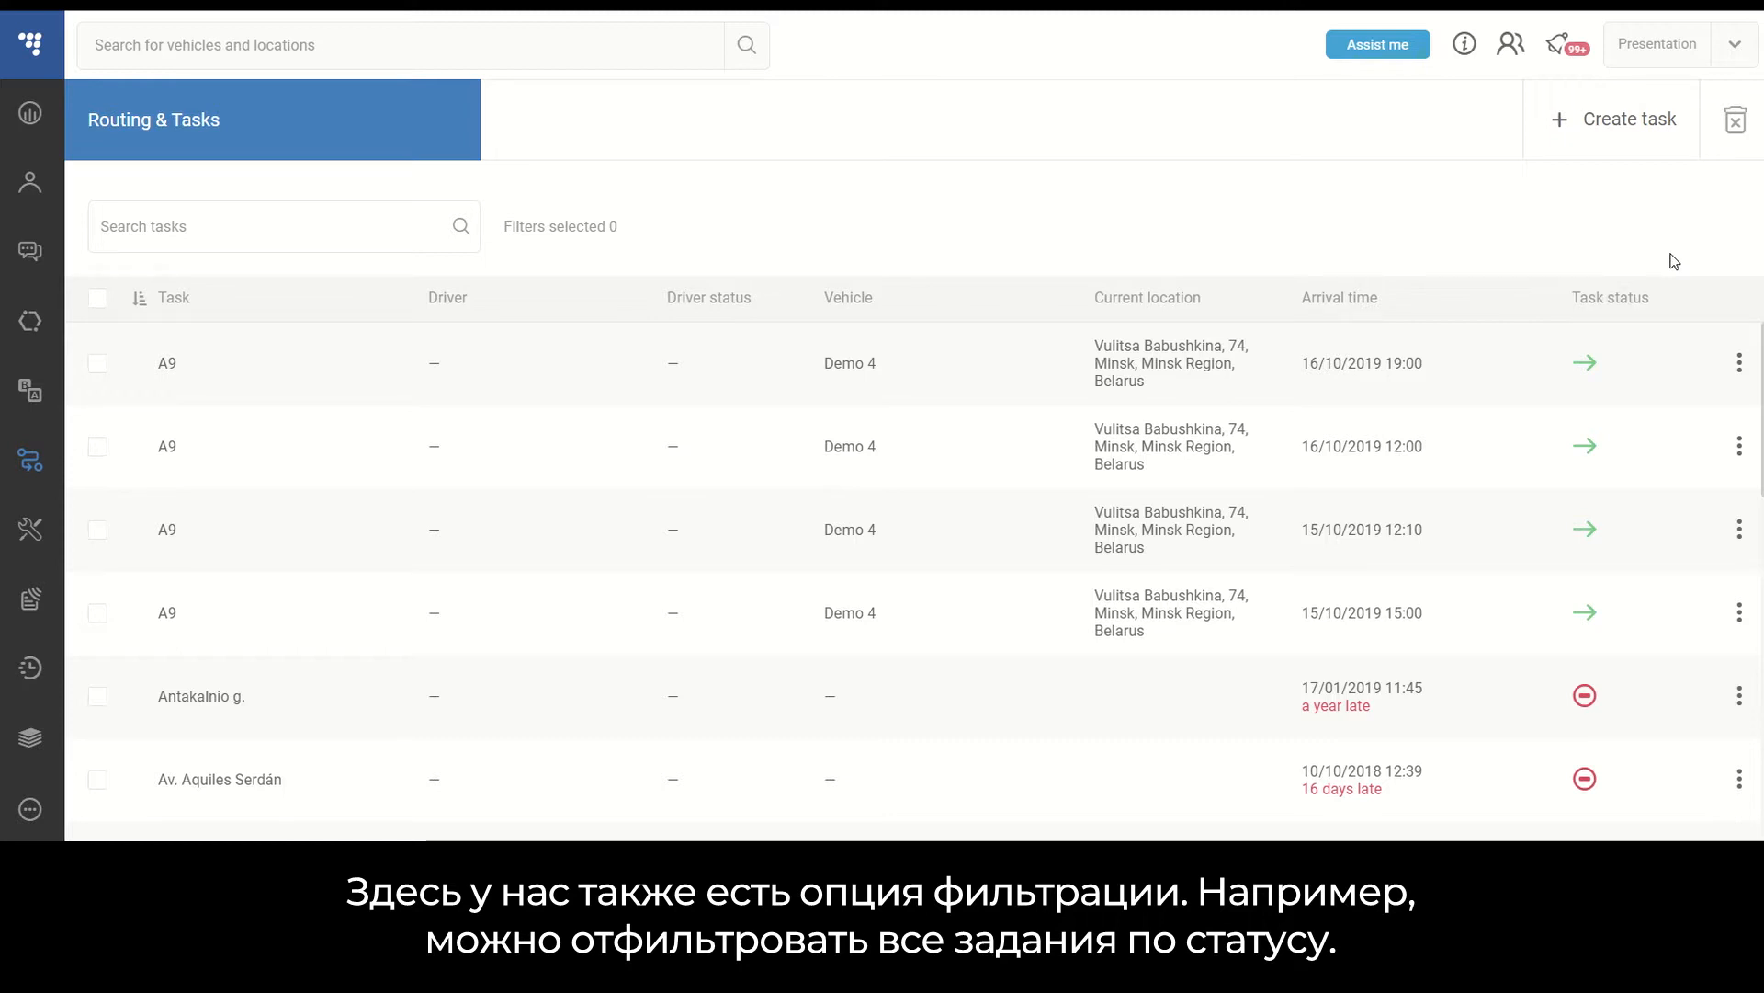
# - Filter the task list by task status to show only In progress tasks
pyautogui.moveTo(1673, 280)
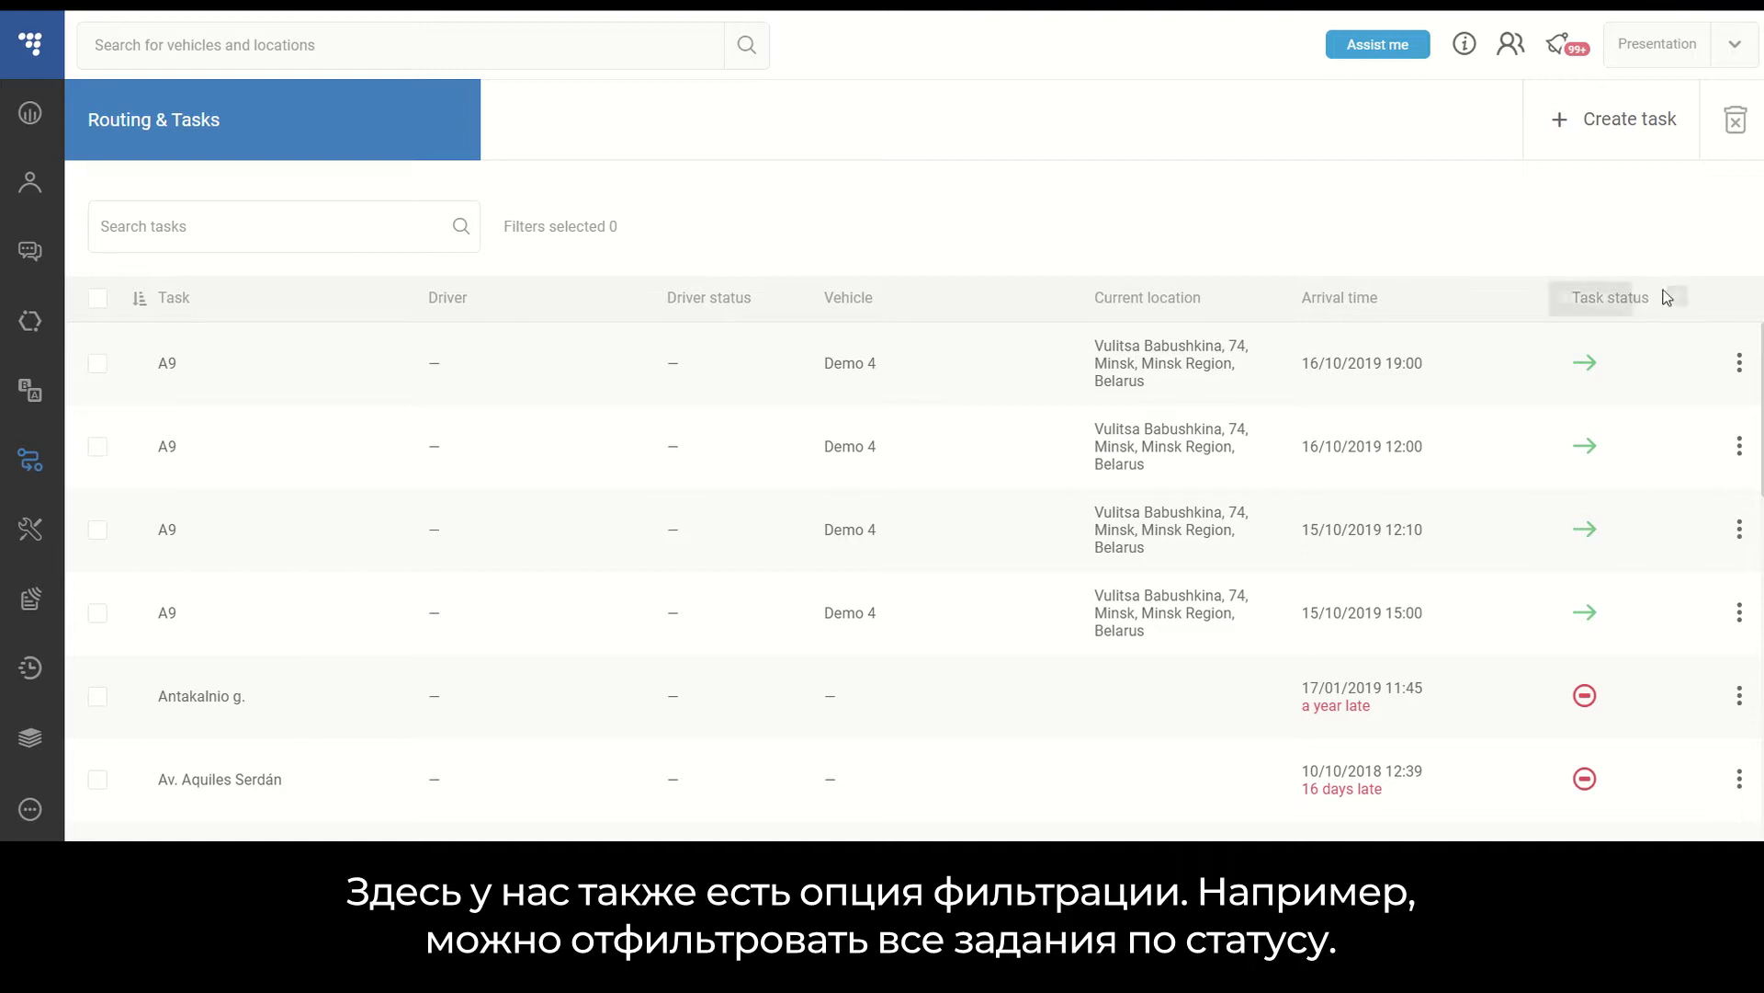
pyautogui.click(1677, 300)
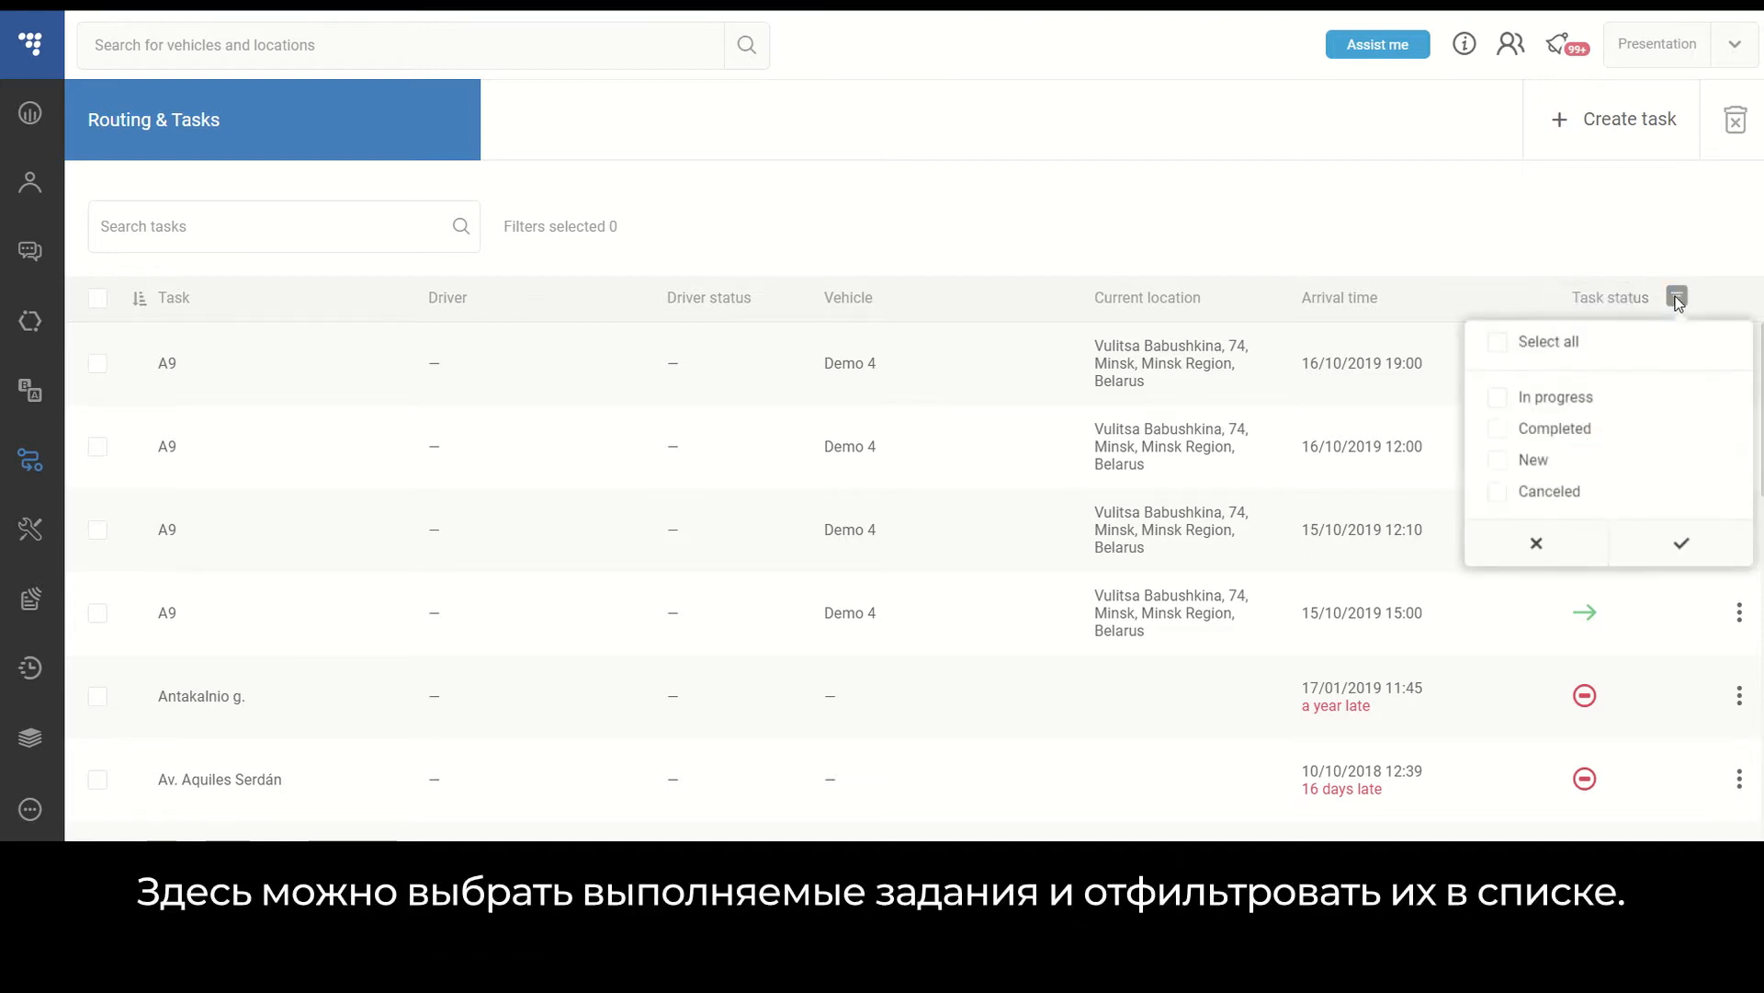
pyautogui.click(1499, 400)
pyautogui.click(1658, 545)
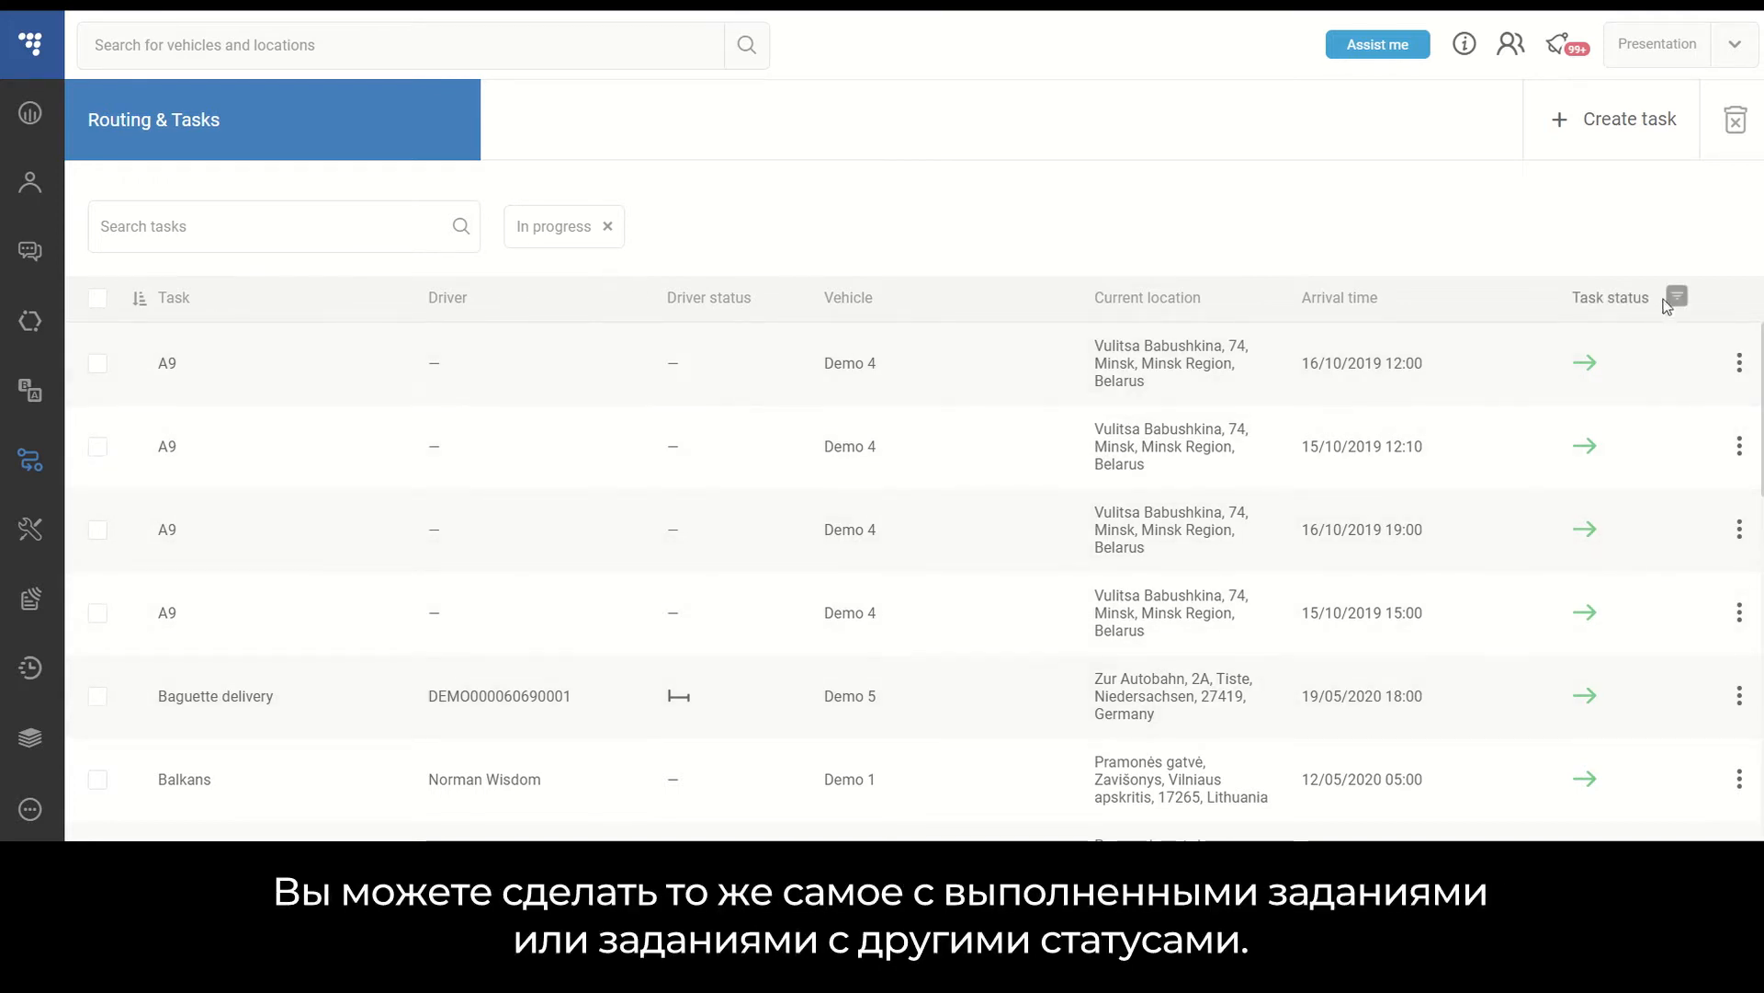
# - Change the task status filter to include all statuses
pyautogui.click(1676, 298)
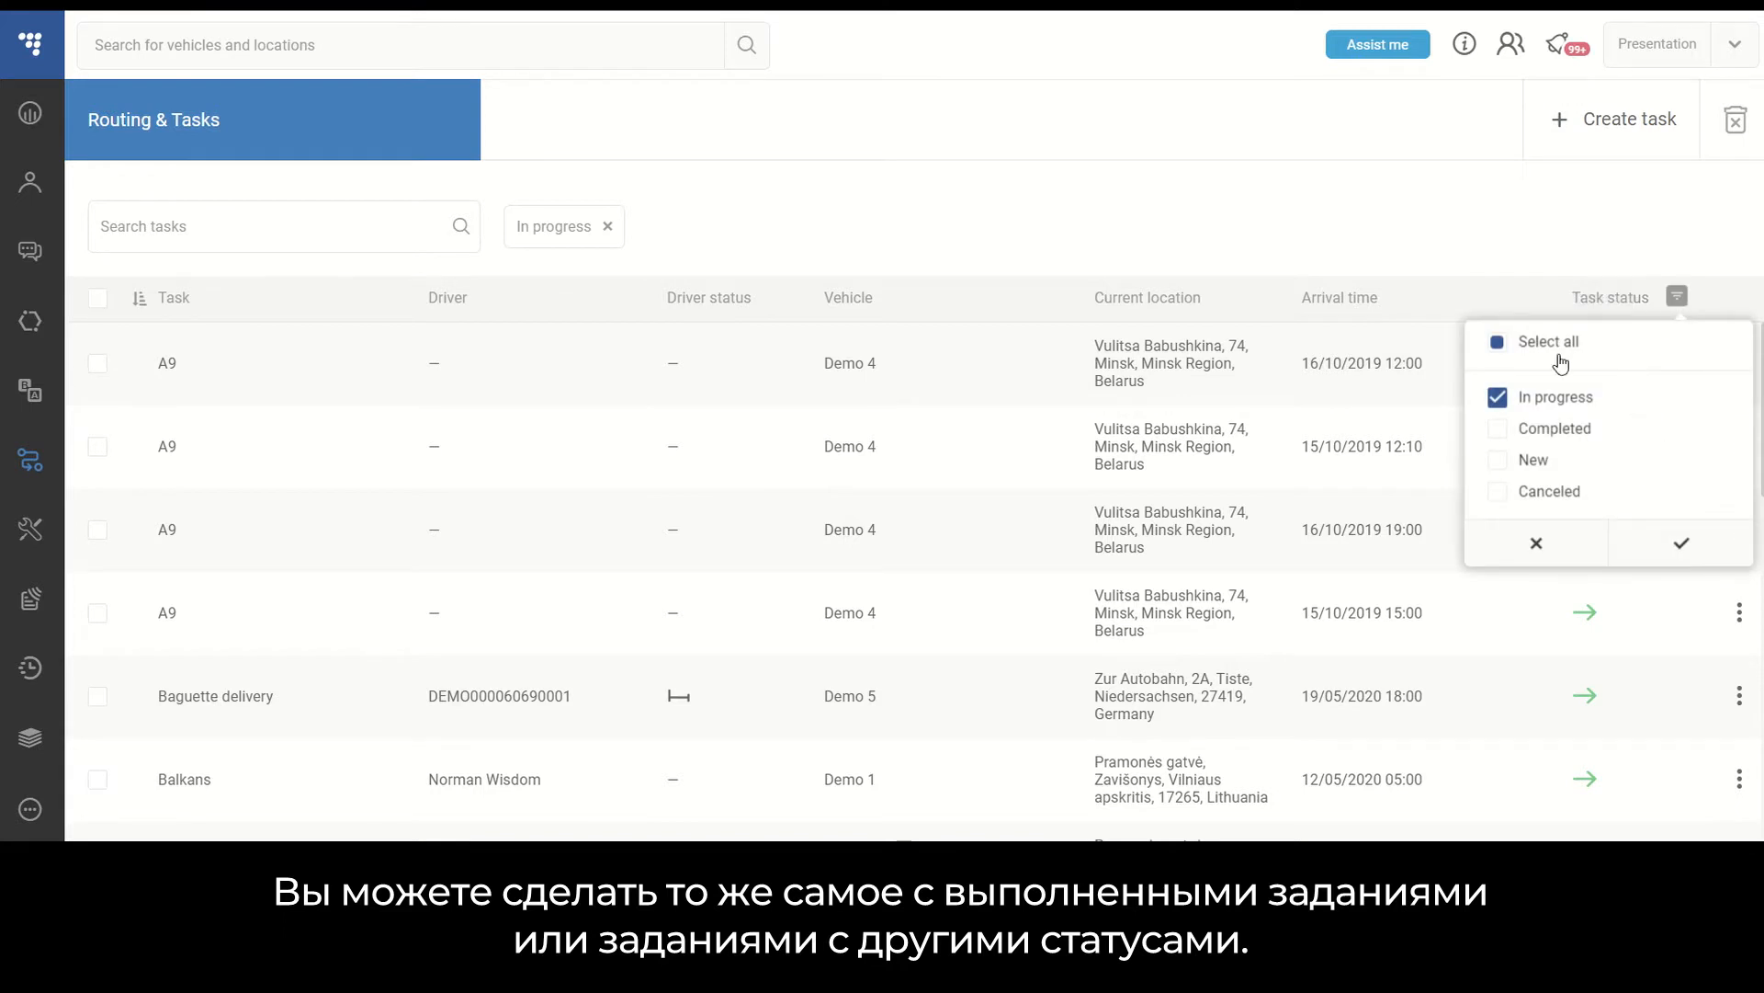
pyautogui.click(1499, 344)
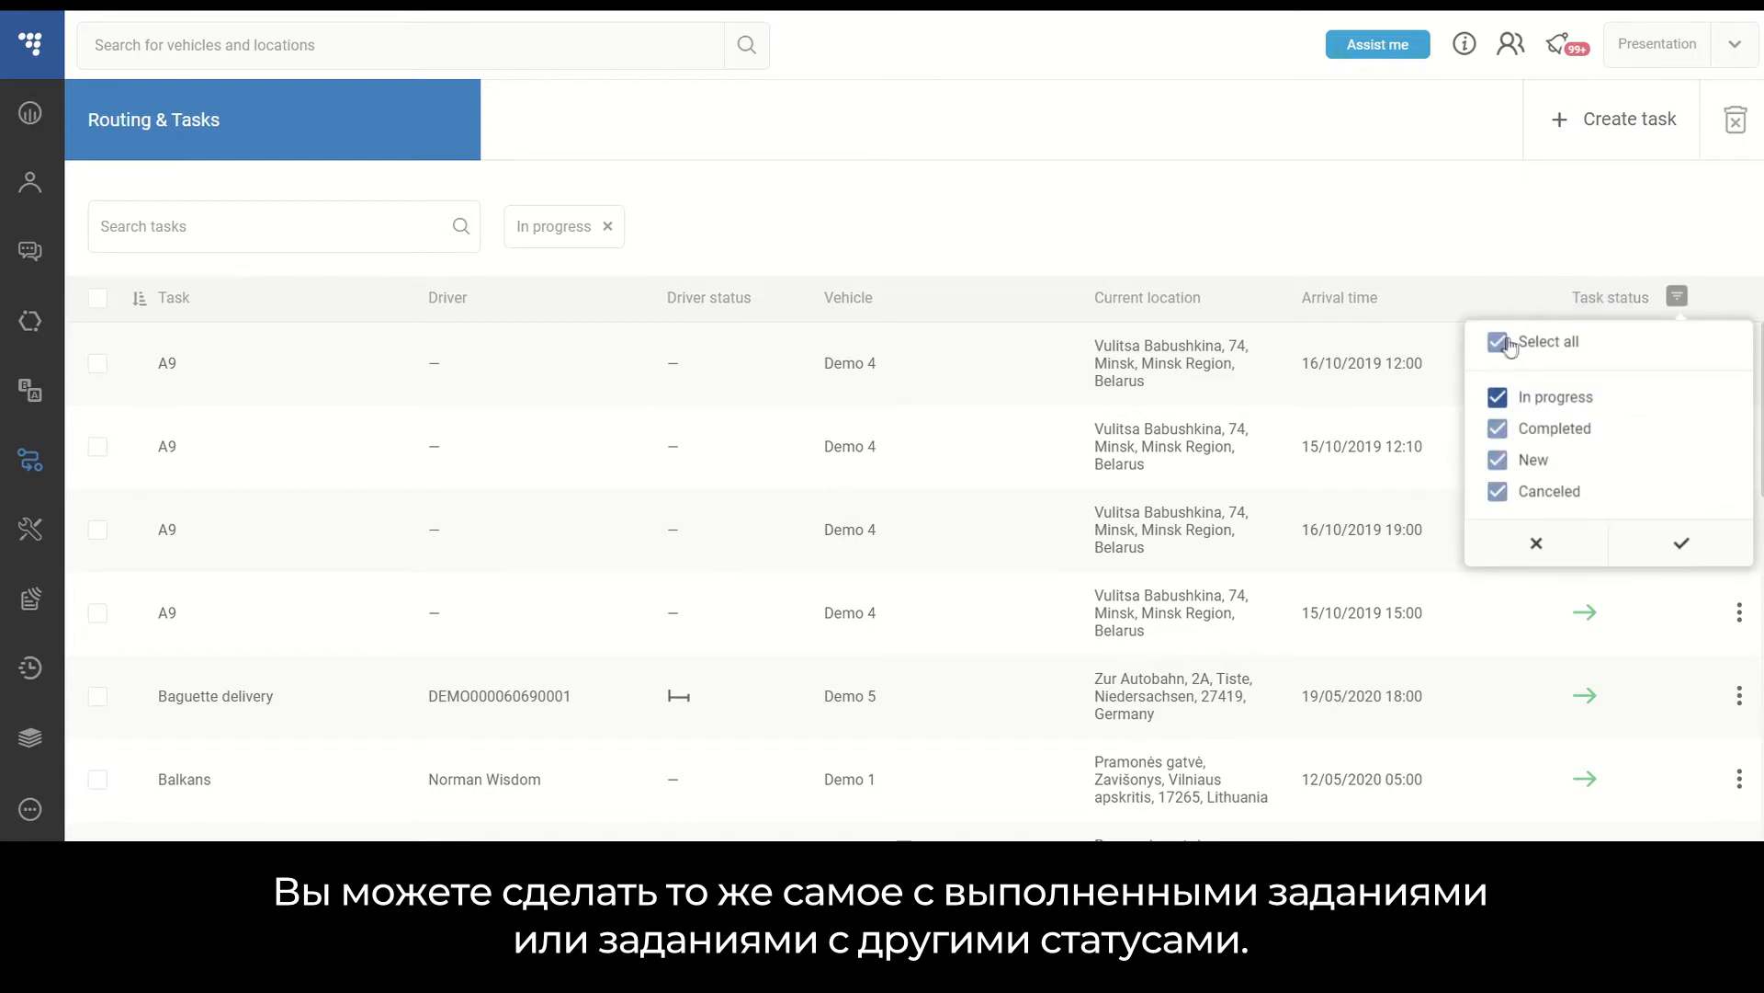
pyautogui.click(1686, 551)
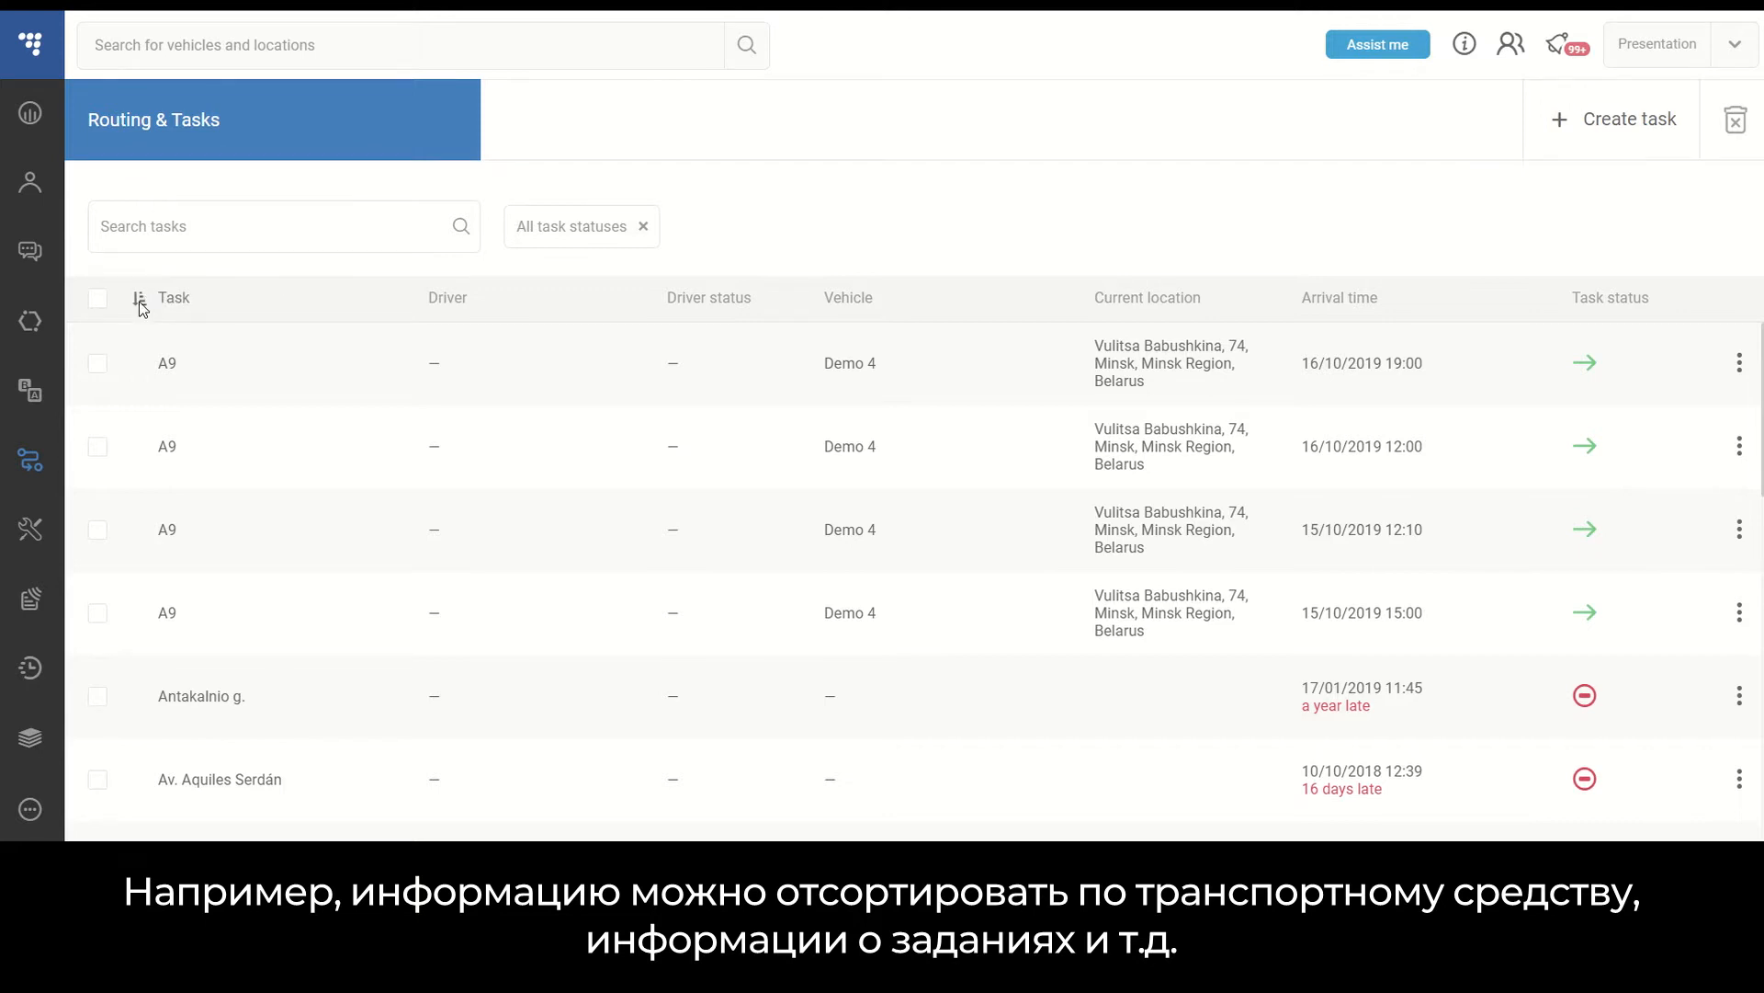
# - Sort the task list by vehicle
pyautogui.click(178, 313)
pyautogui.click(853, 299)
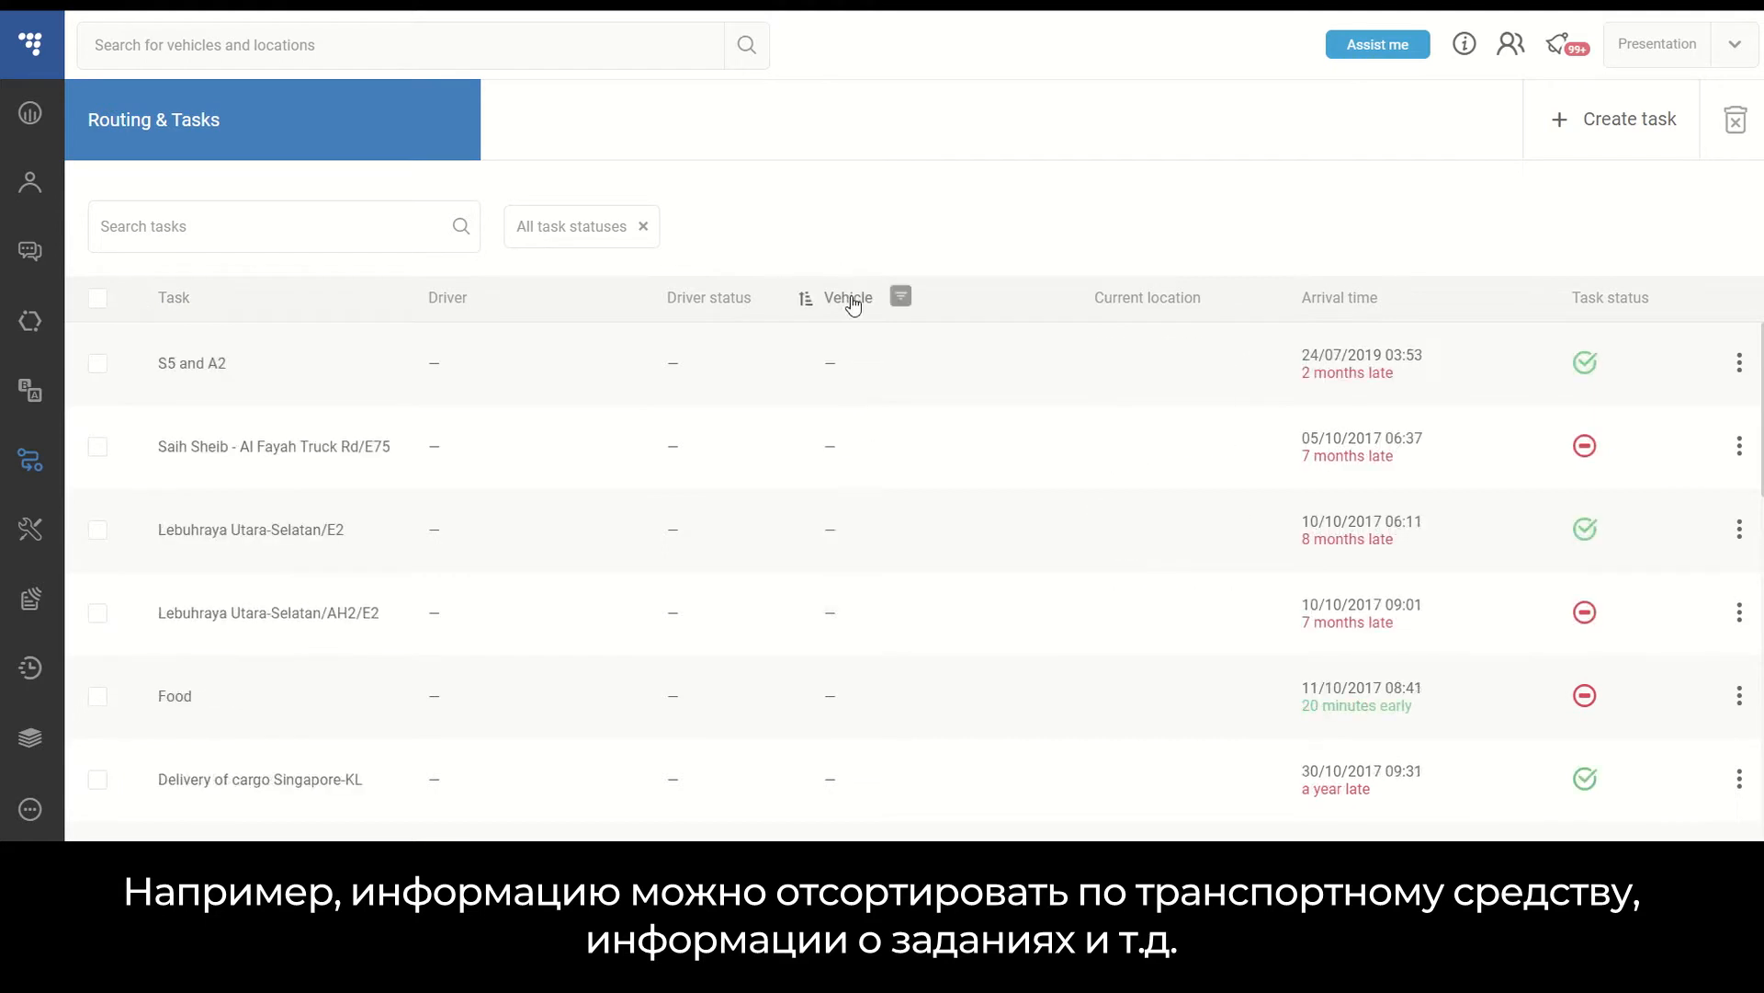
pyautogui.click(854, 305)
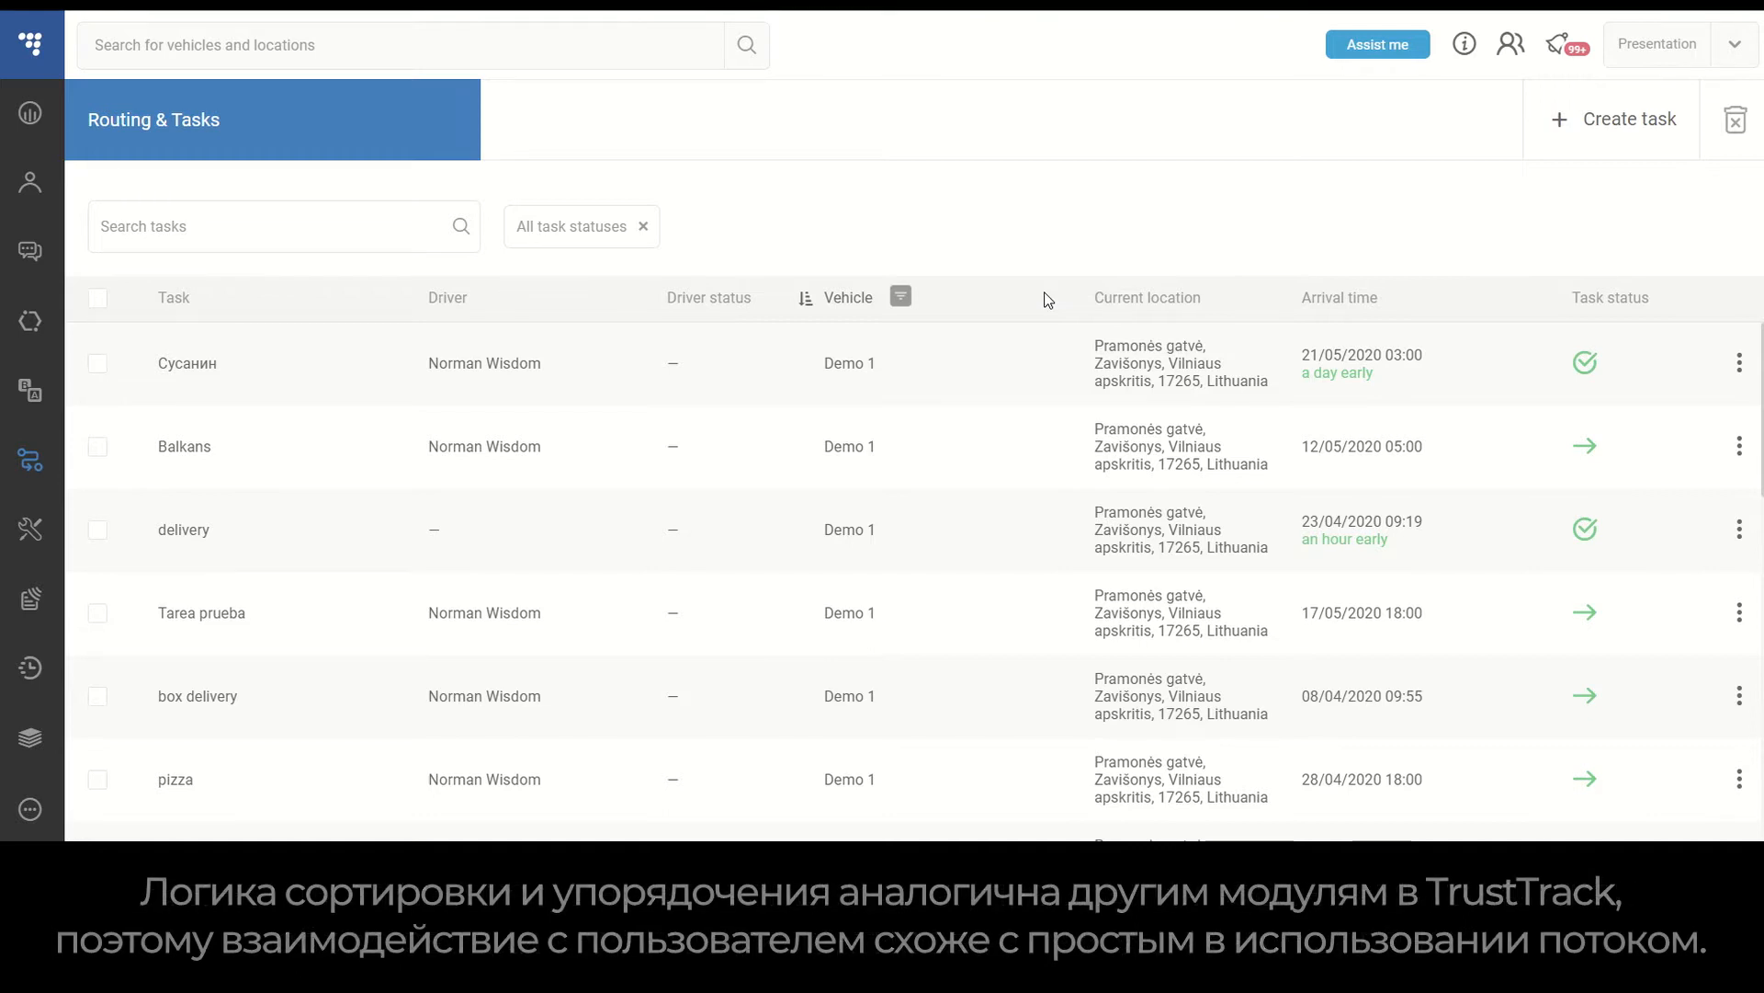
# - Open the summary of the first task, Сусанин, and close it
pyautogui.click(1739, 366)
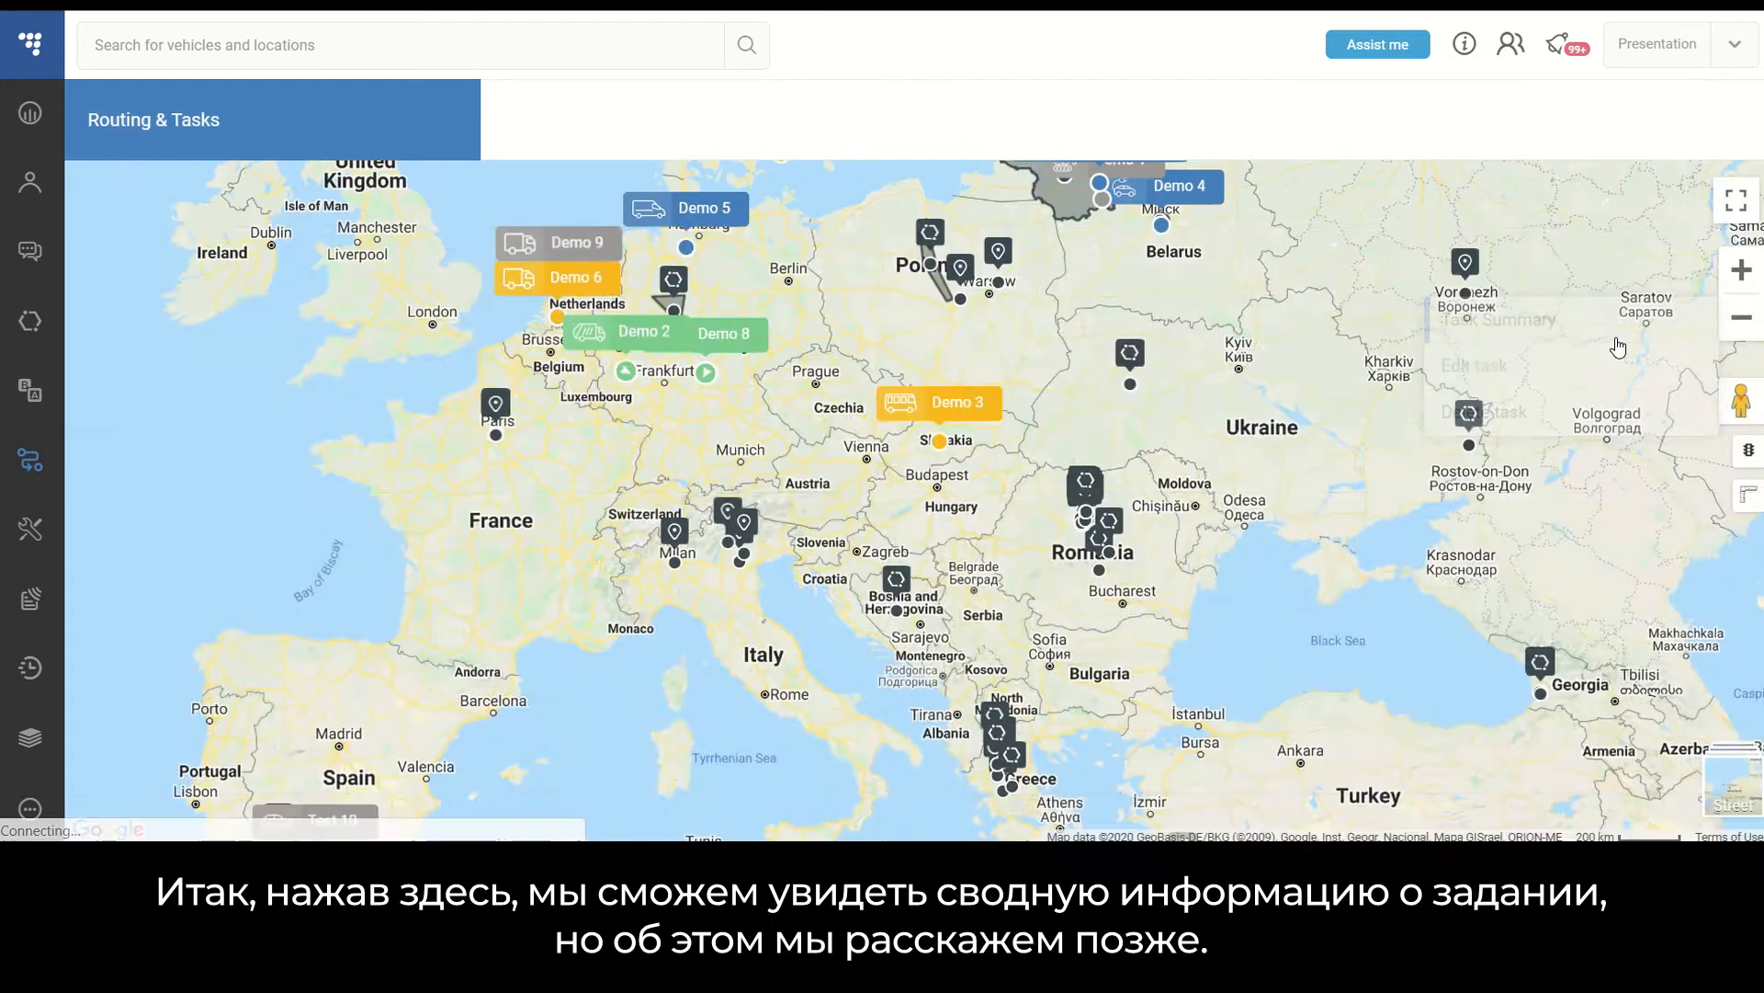
pyautogui.click(1562, 322)
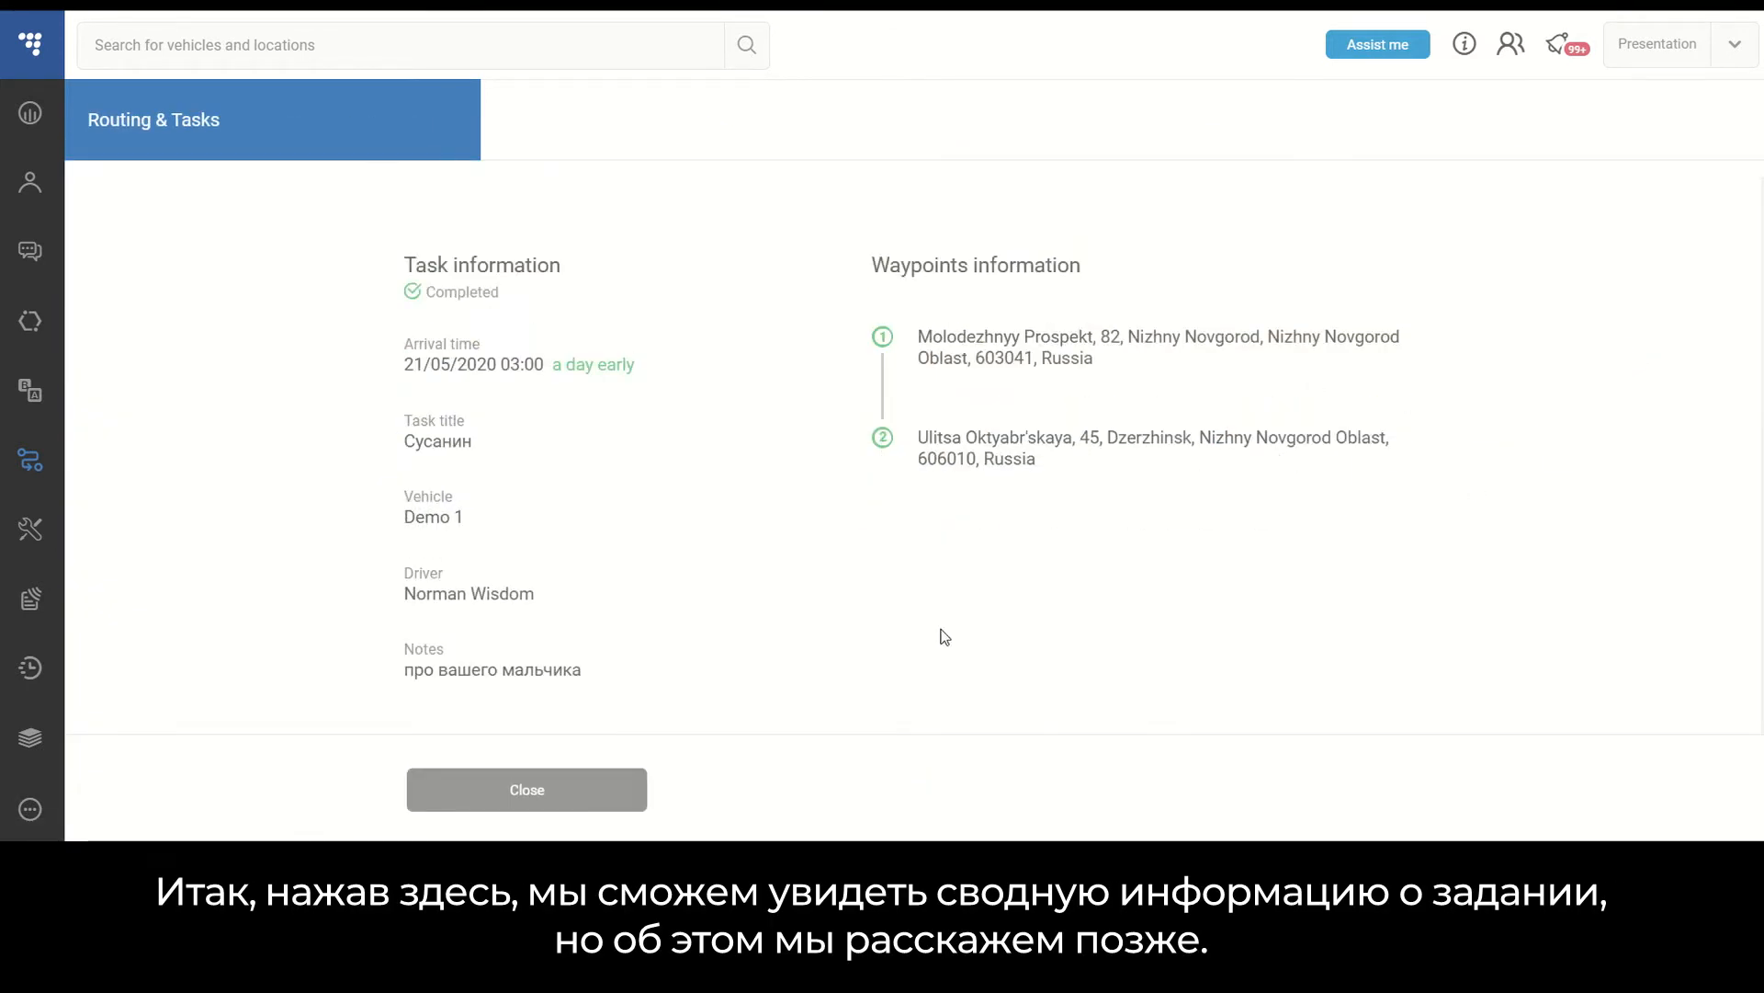
pyautogui.click(544, 793)
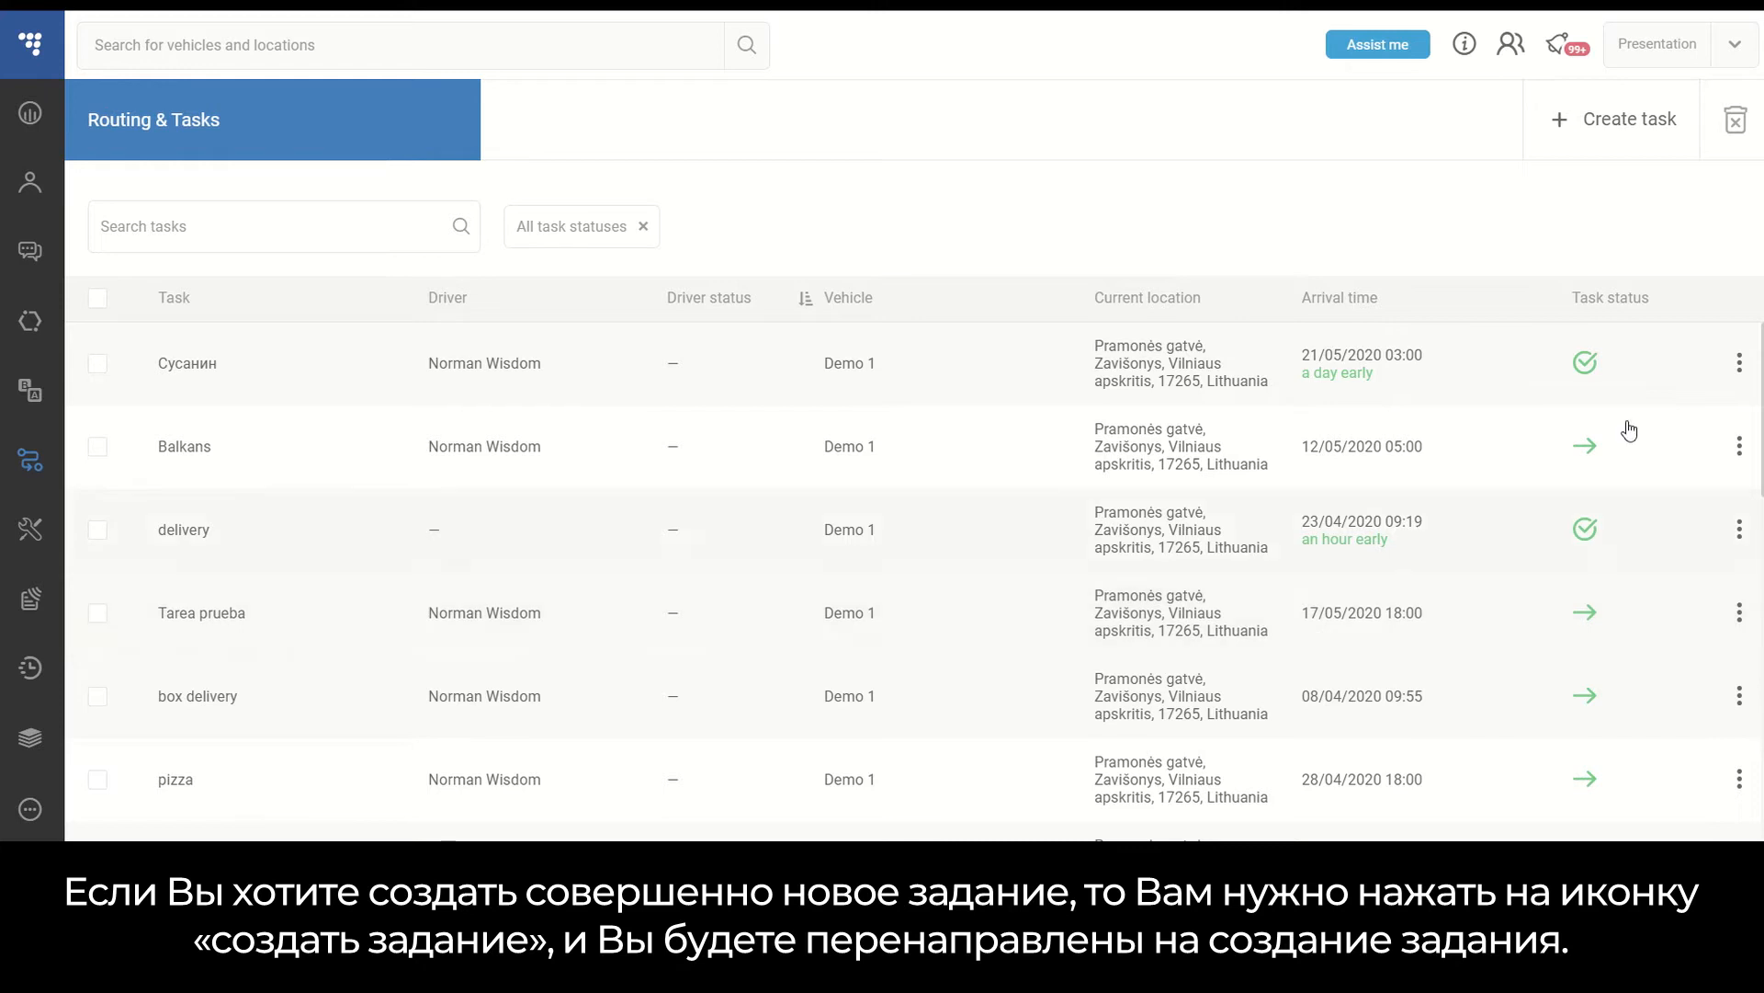
# - Start creating a new task and open the map's point menu near Stuttgart
pyautogui.click(1645, 143)
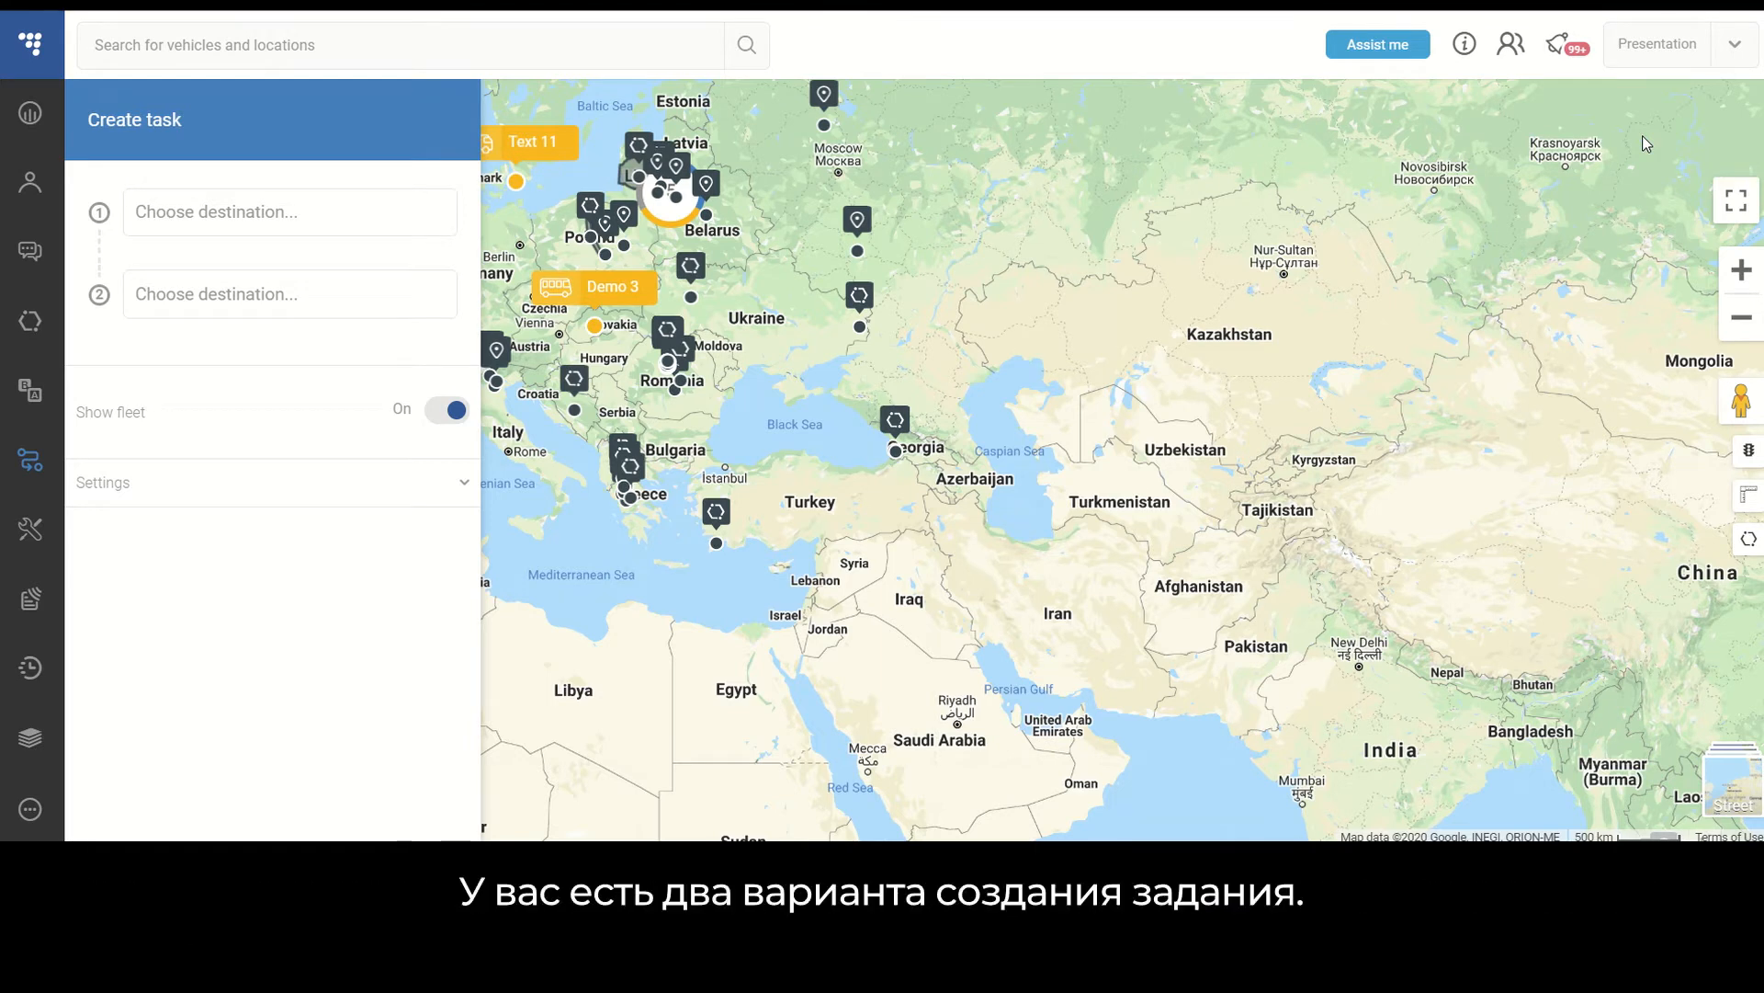
pyautogui.moveTo(851, 244); pyautogui.dragTo(1185, 311)
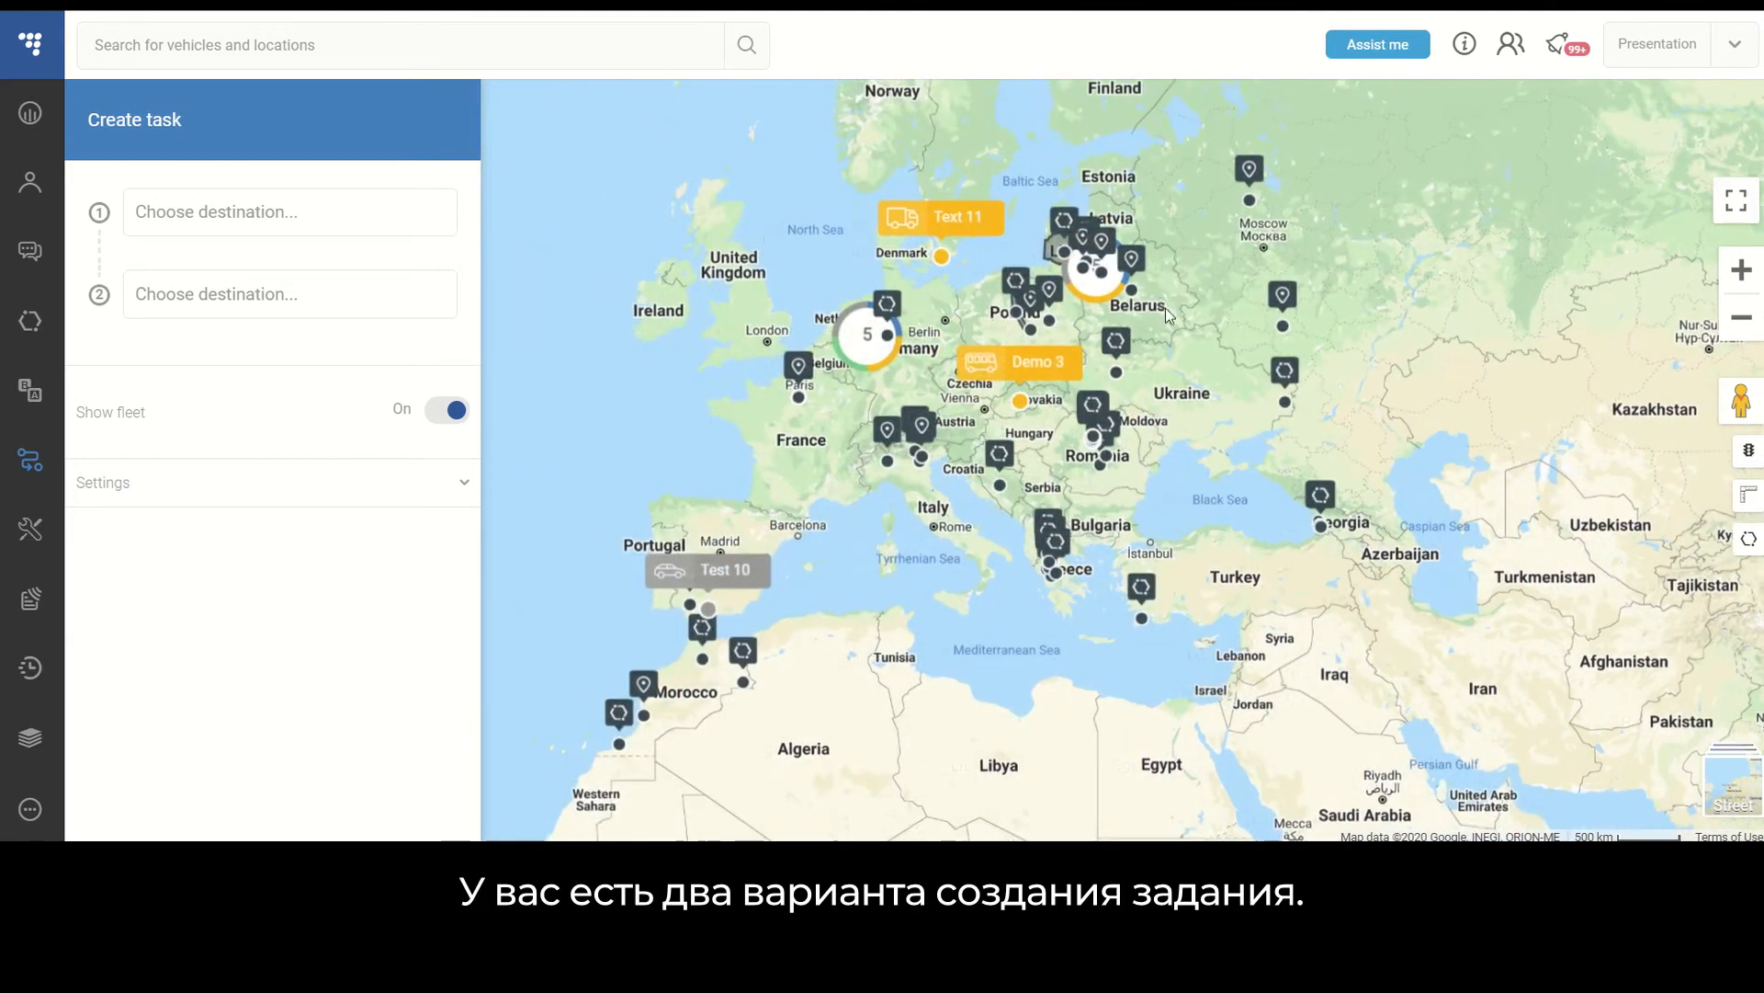
pyautogui.scroll(3, 1069, 360)
pyautogui.moveTo(838, 362); pyautogui.dragTo(1185, 348)
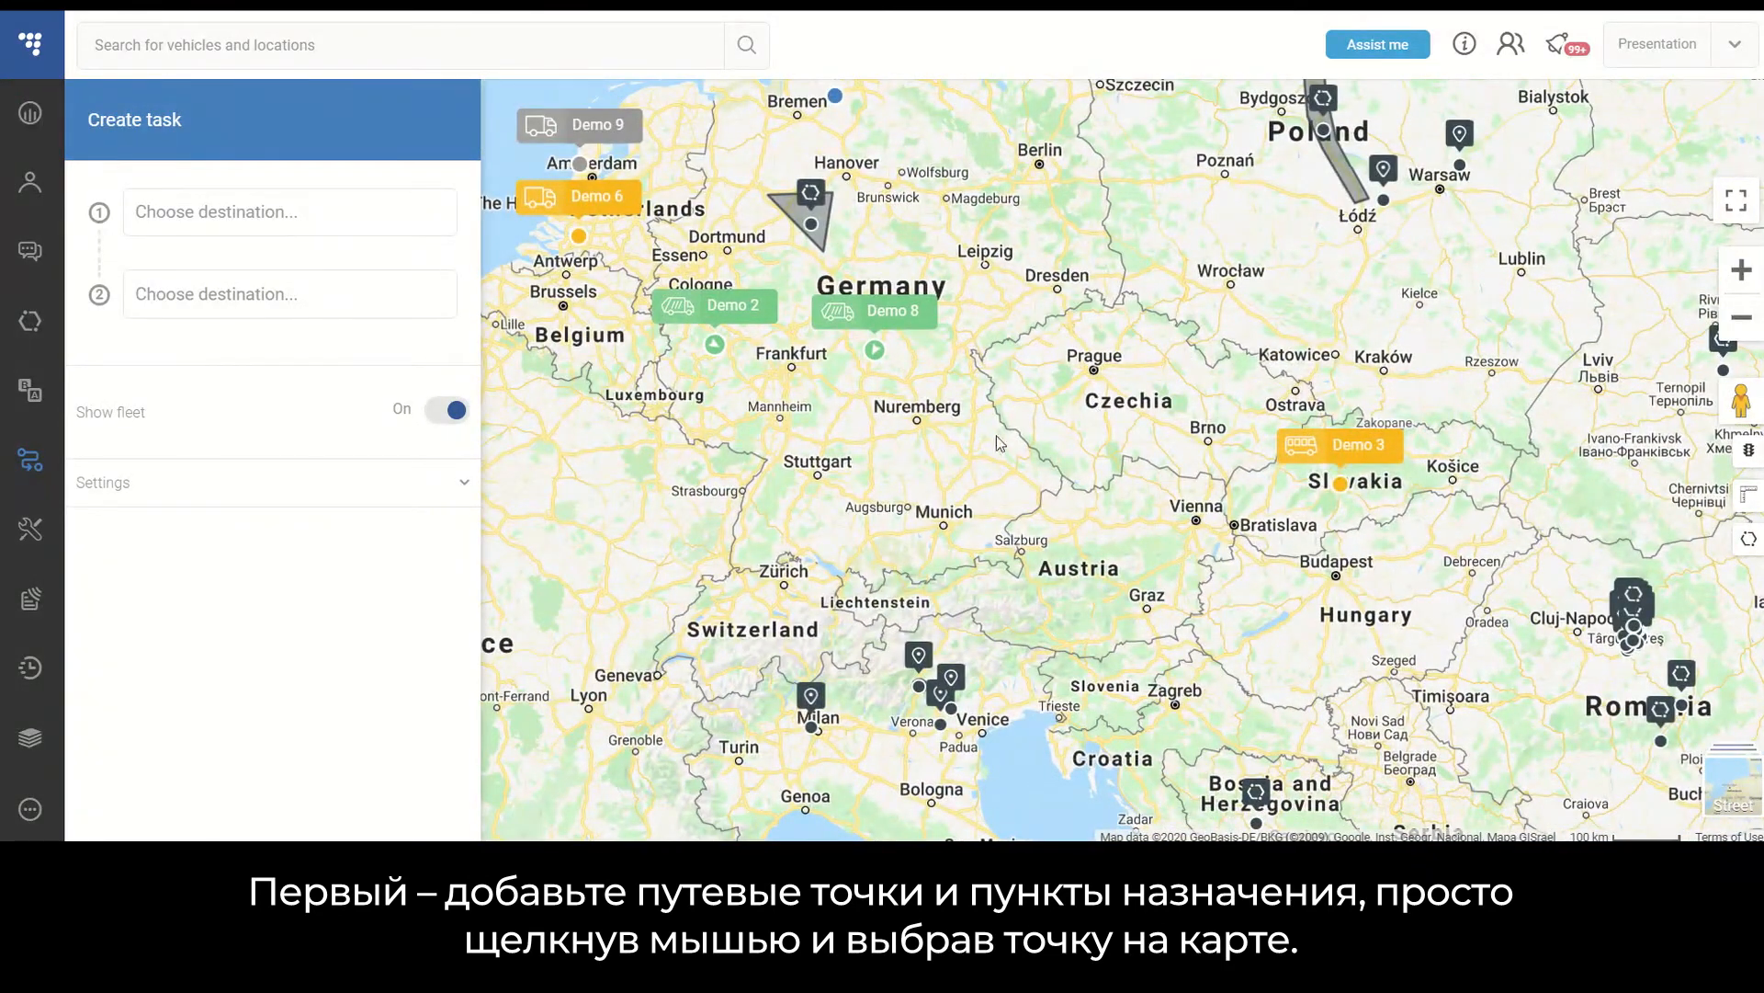
pyautogui.click(871, 464)
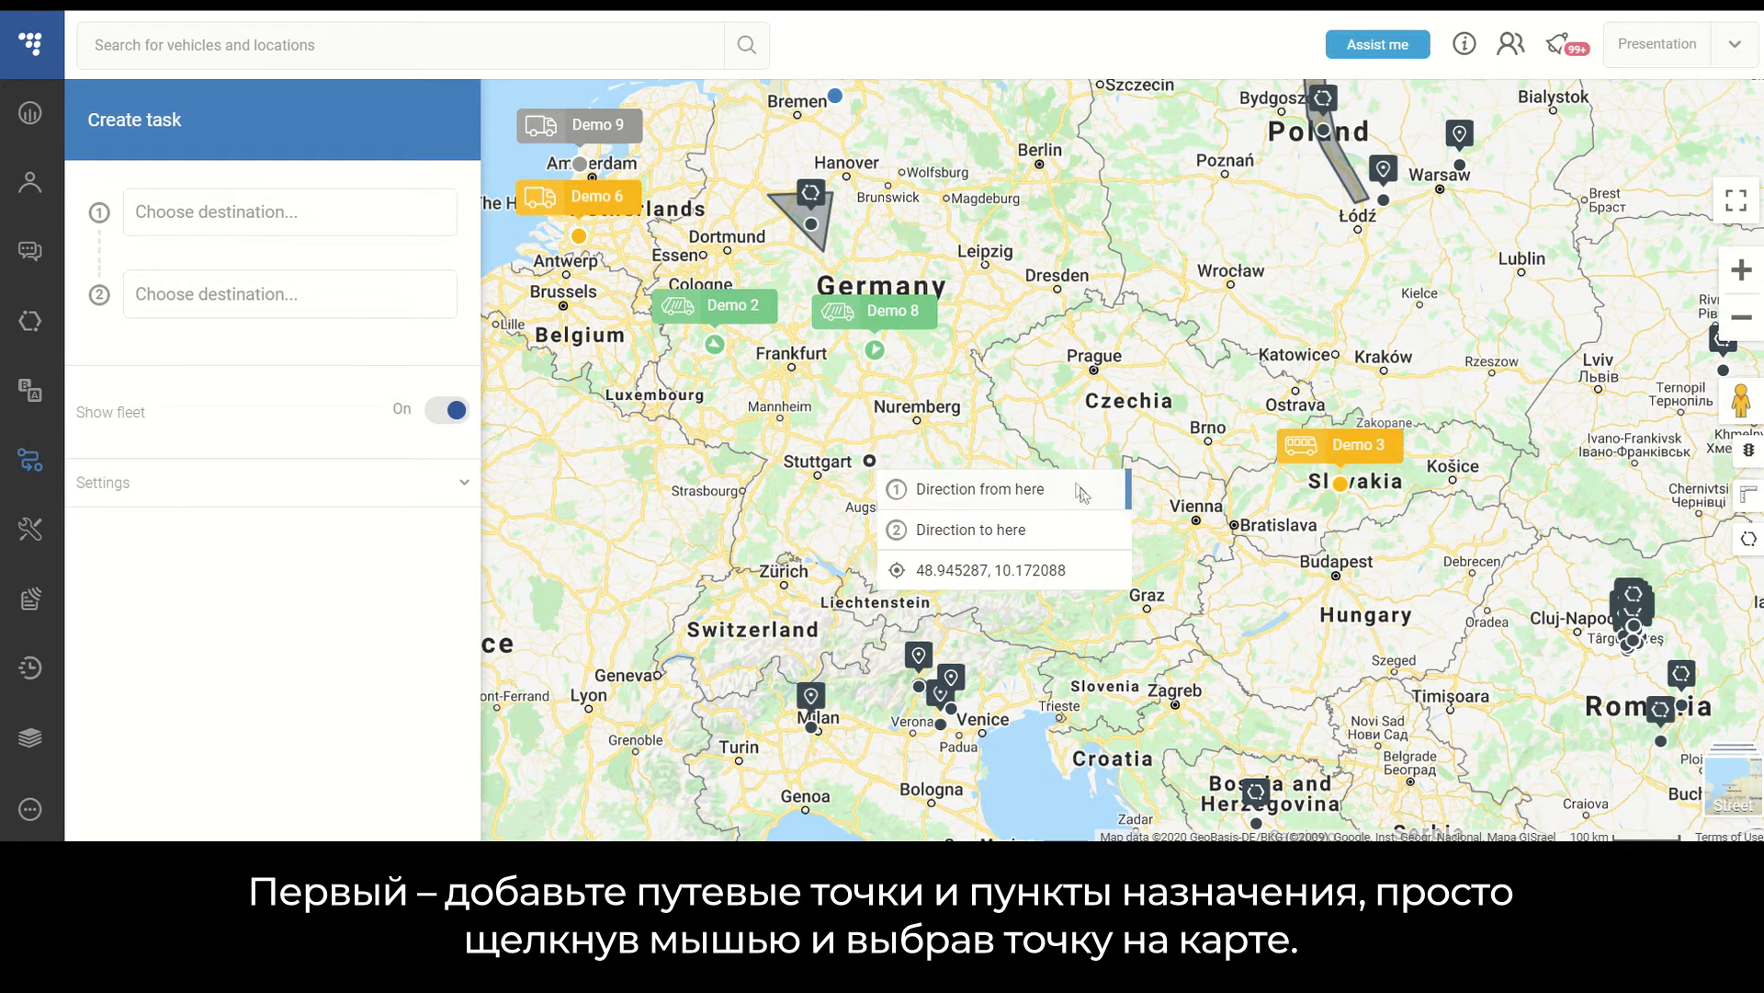
pyautogui.click(921, 431)
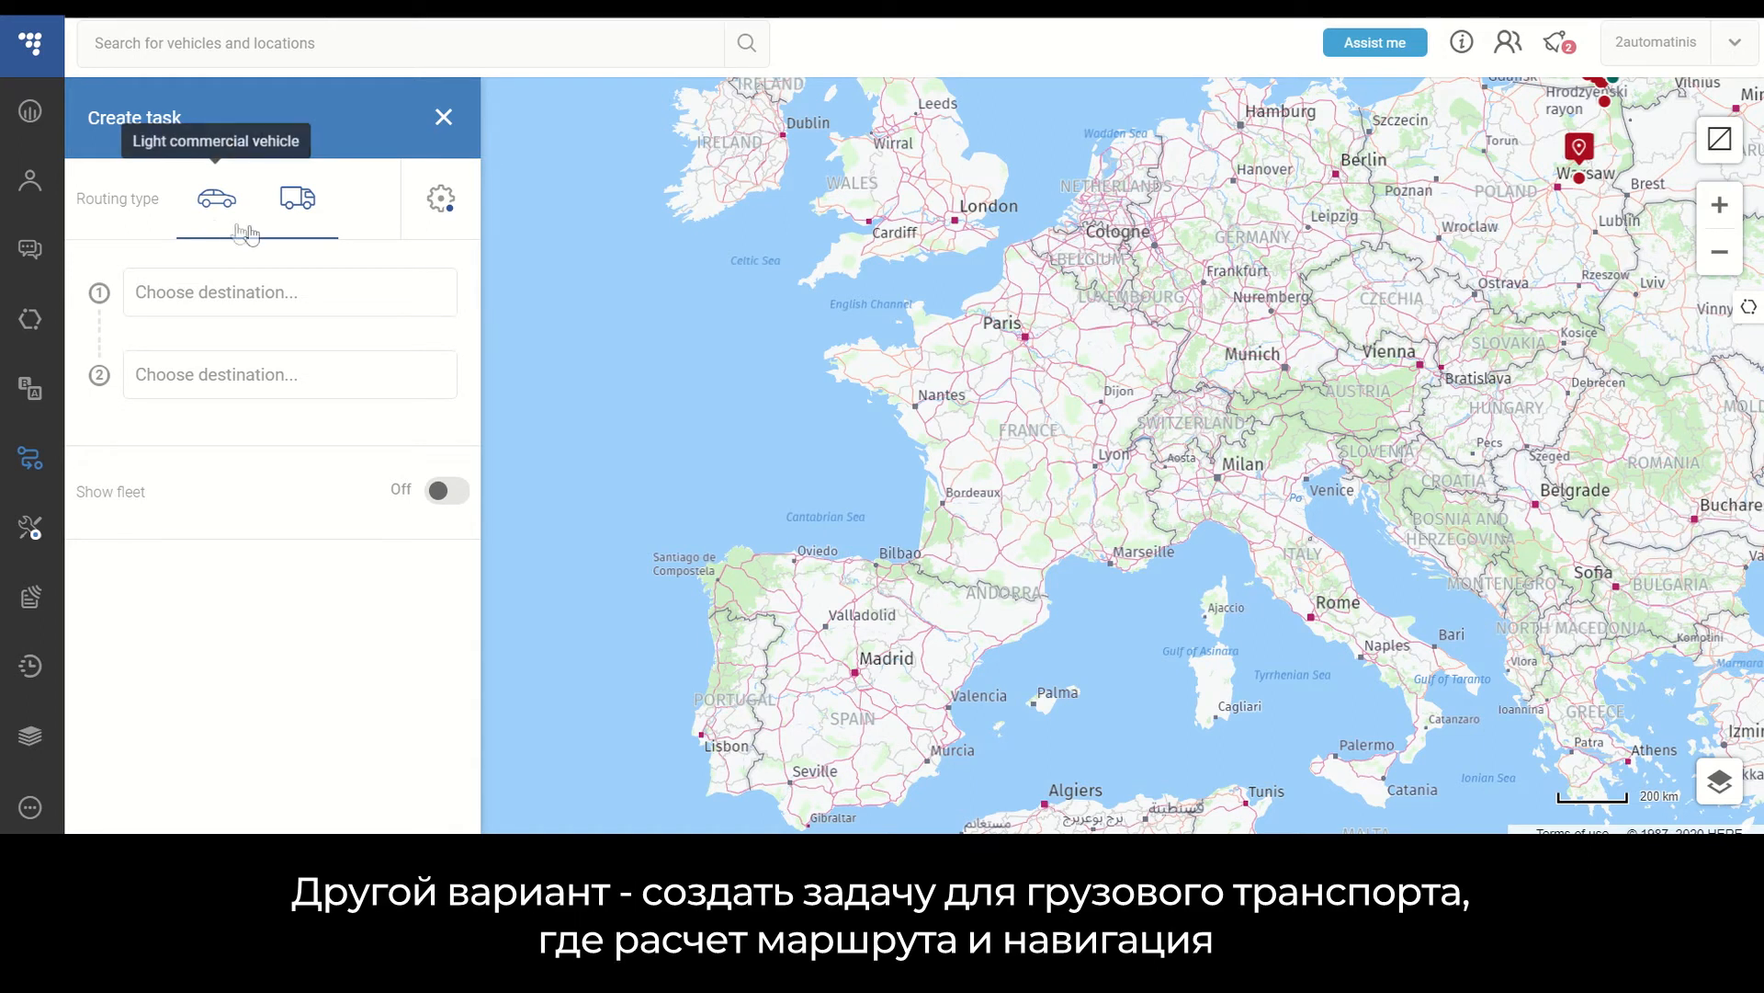
# - Switch the routing type to heavy commercial vehicle
pyautogui.click(304, 223)
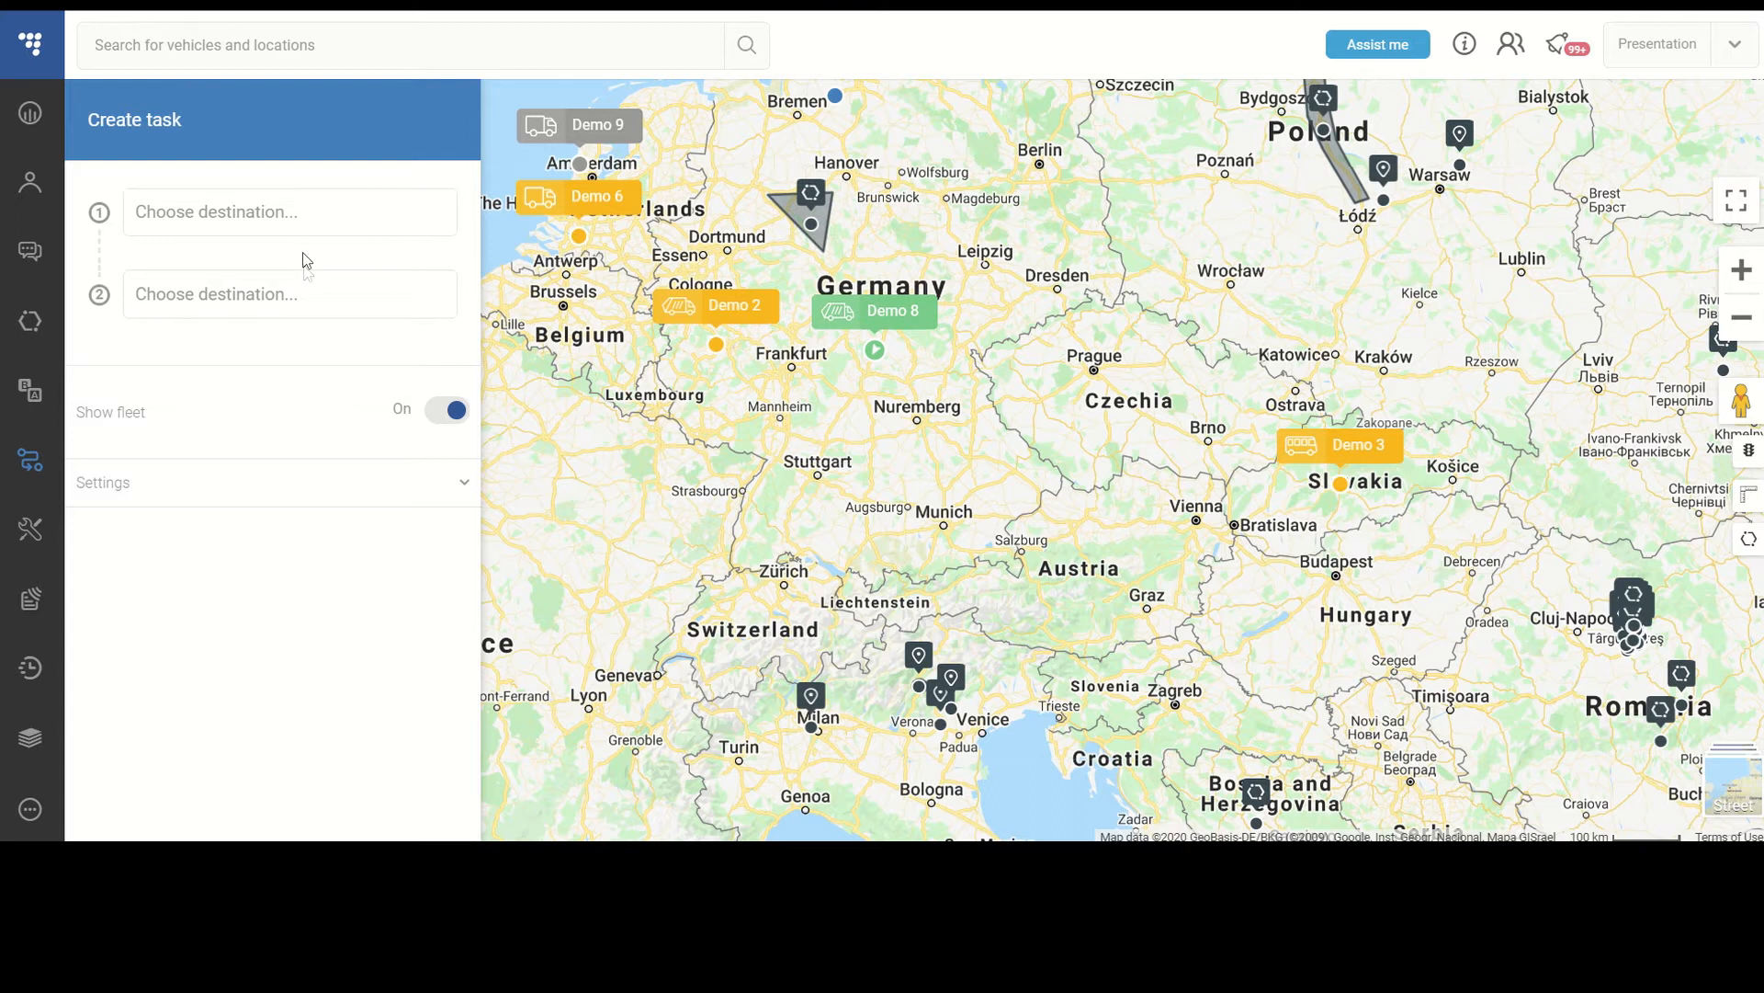
# - Set the first destination to Hamburg, Hamburg, Germany
pyautogui.click(304, 217)
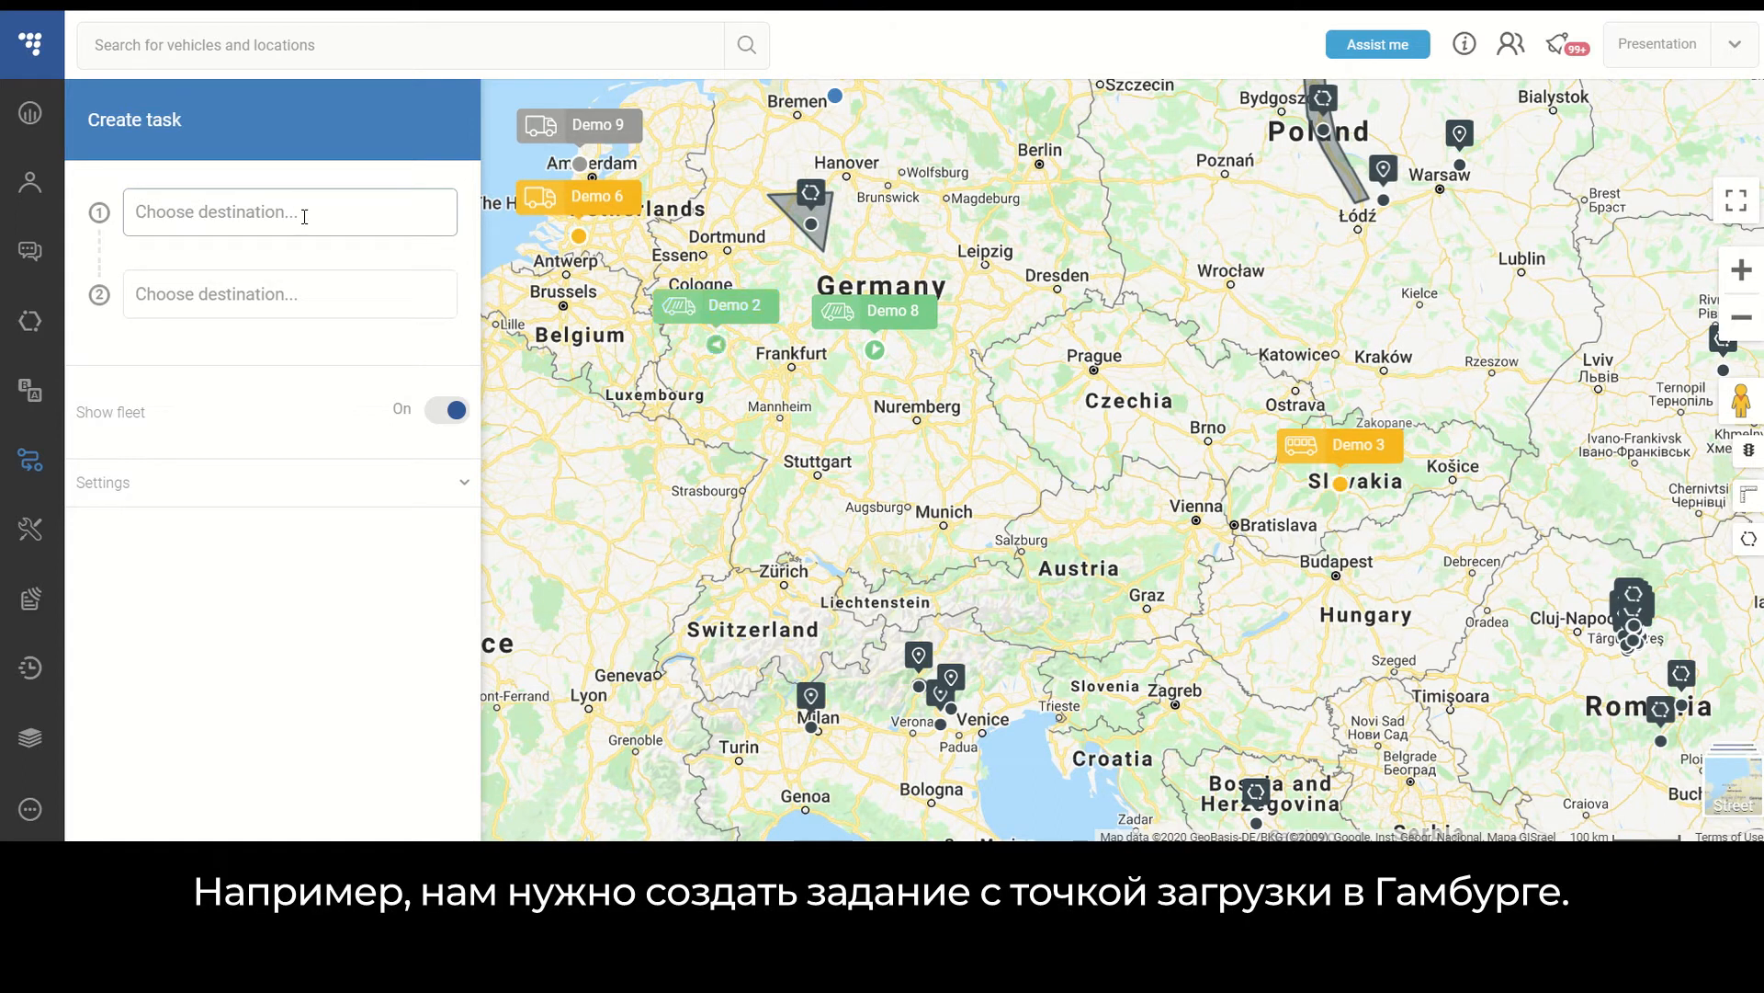
pyautogui.write('Hamburg')
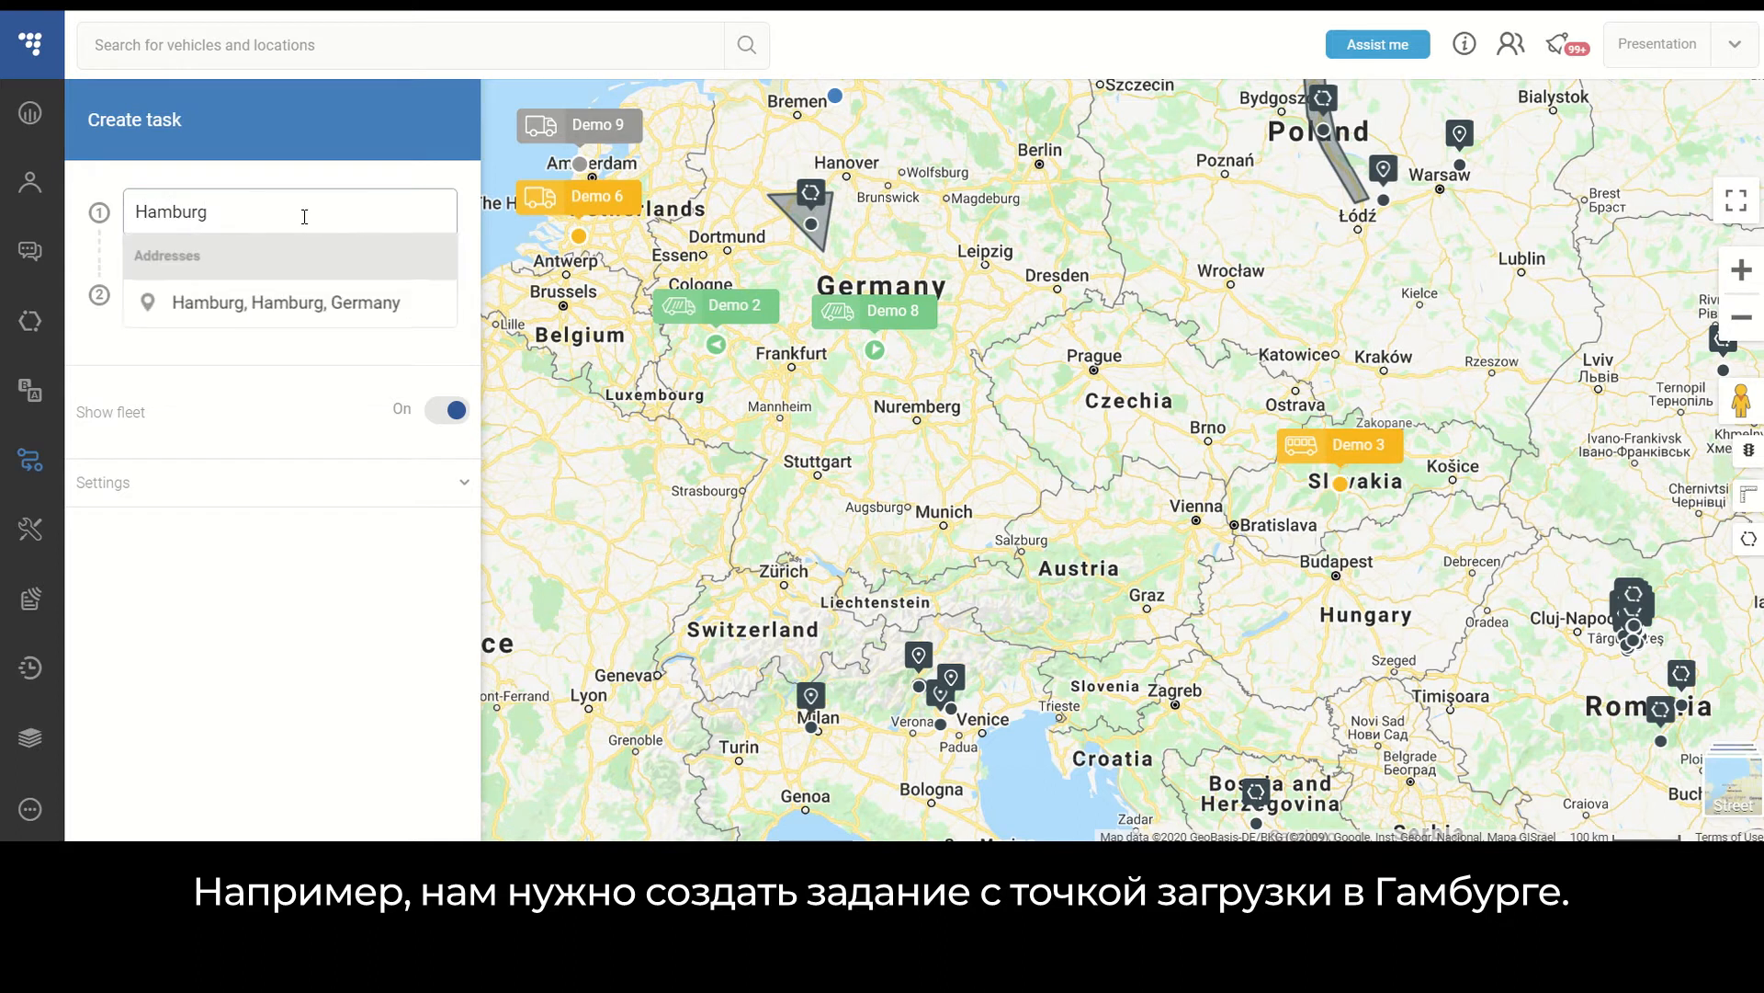
pyautogui.click(328, 304)
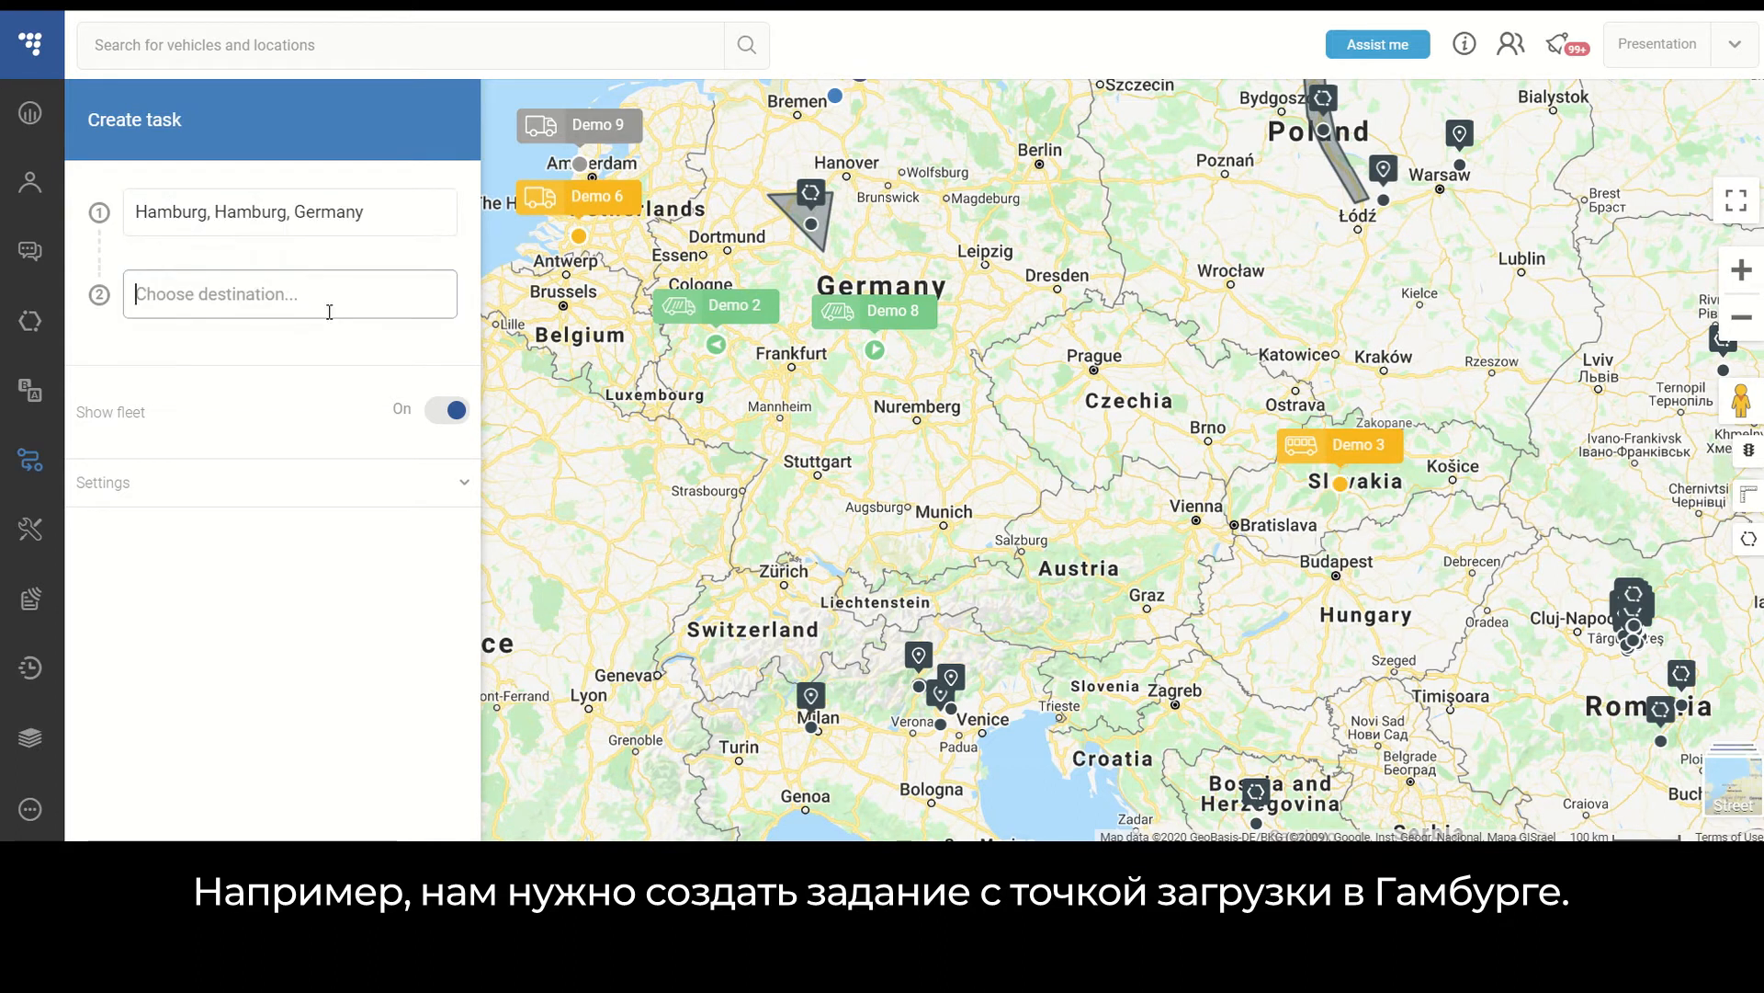
# - Set the second destination to Milan, Lombardy, Italy
pyautogui.write('Milan')
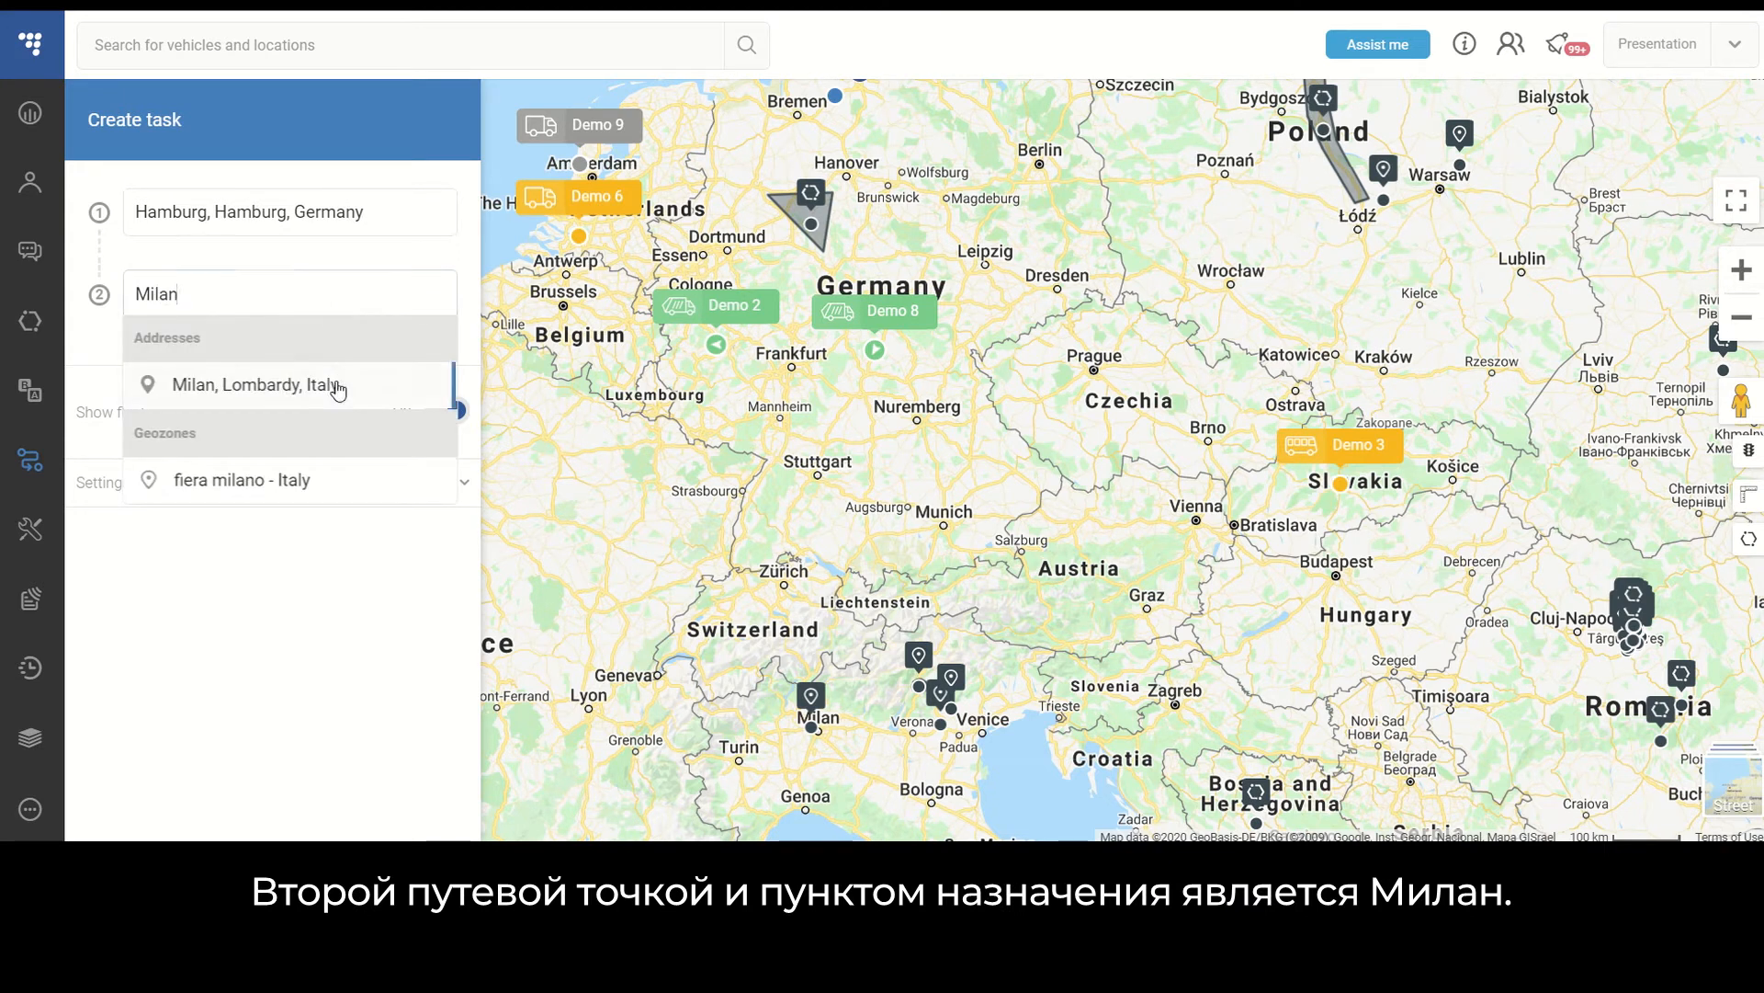
pyautogui.click(336, 385)
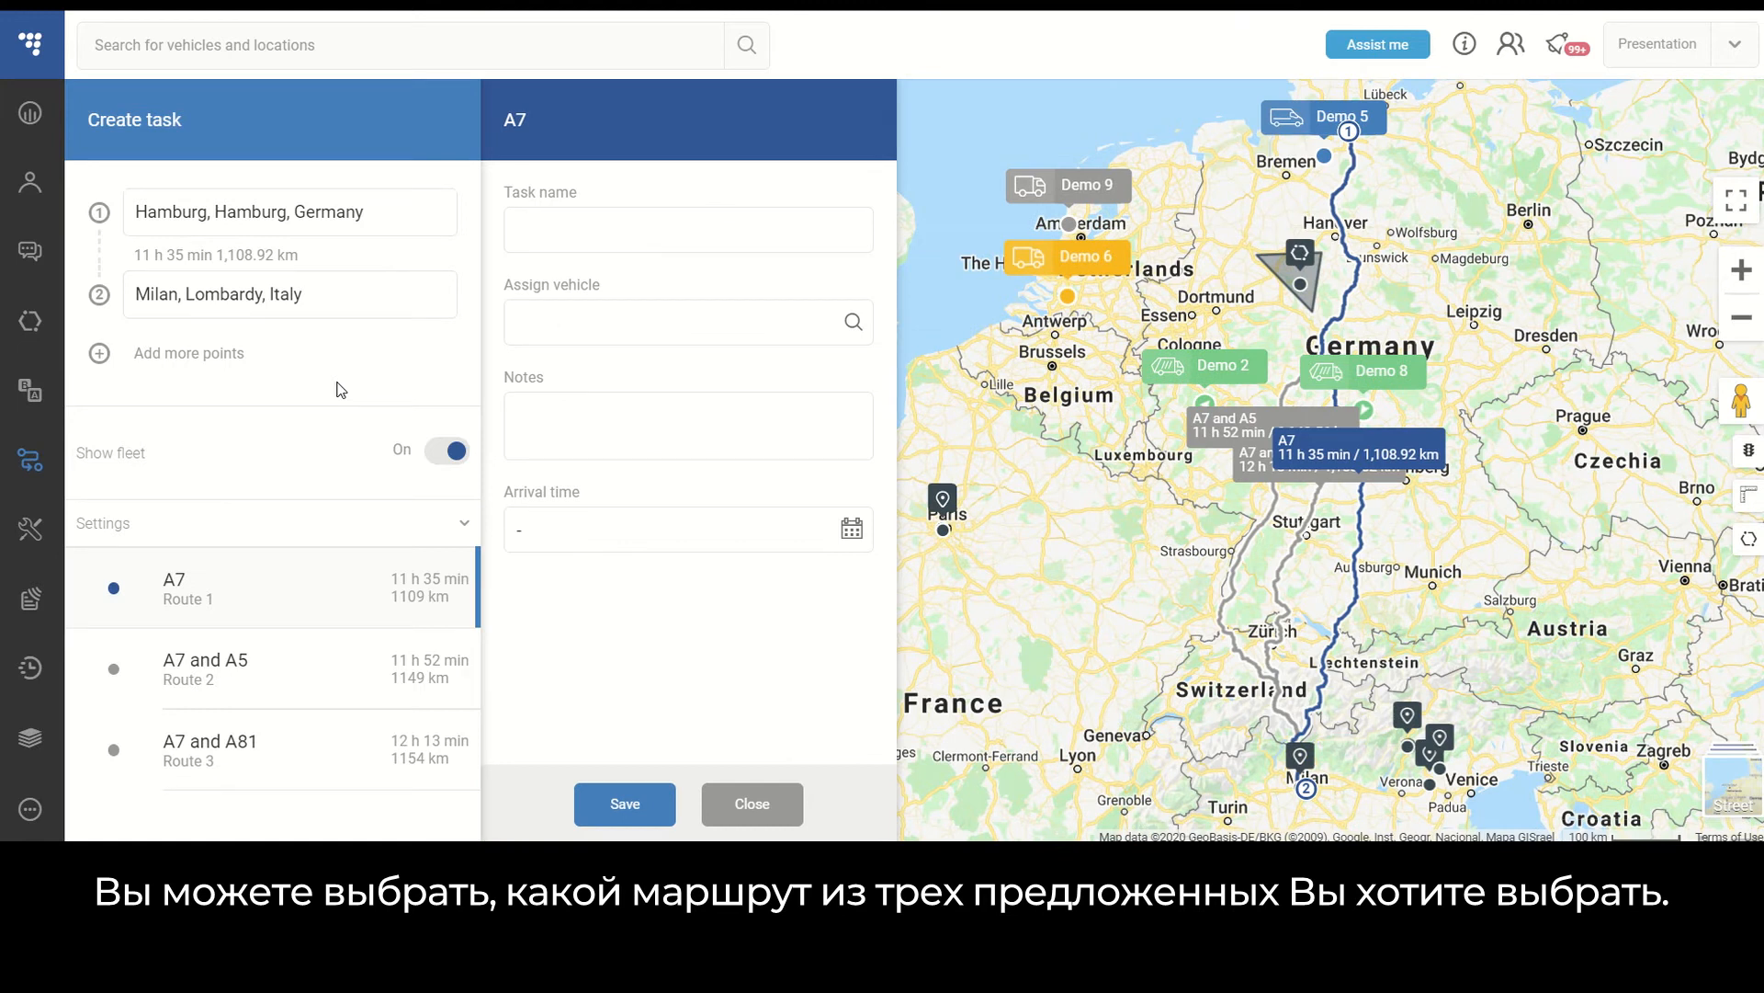
# - Compare the three proposed routes and select the A7 and A5 route
pyautogui.click(1250, 561)
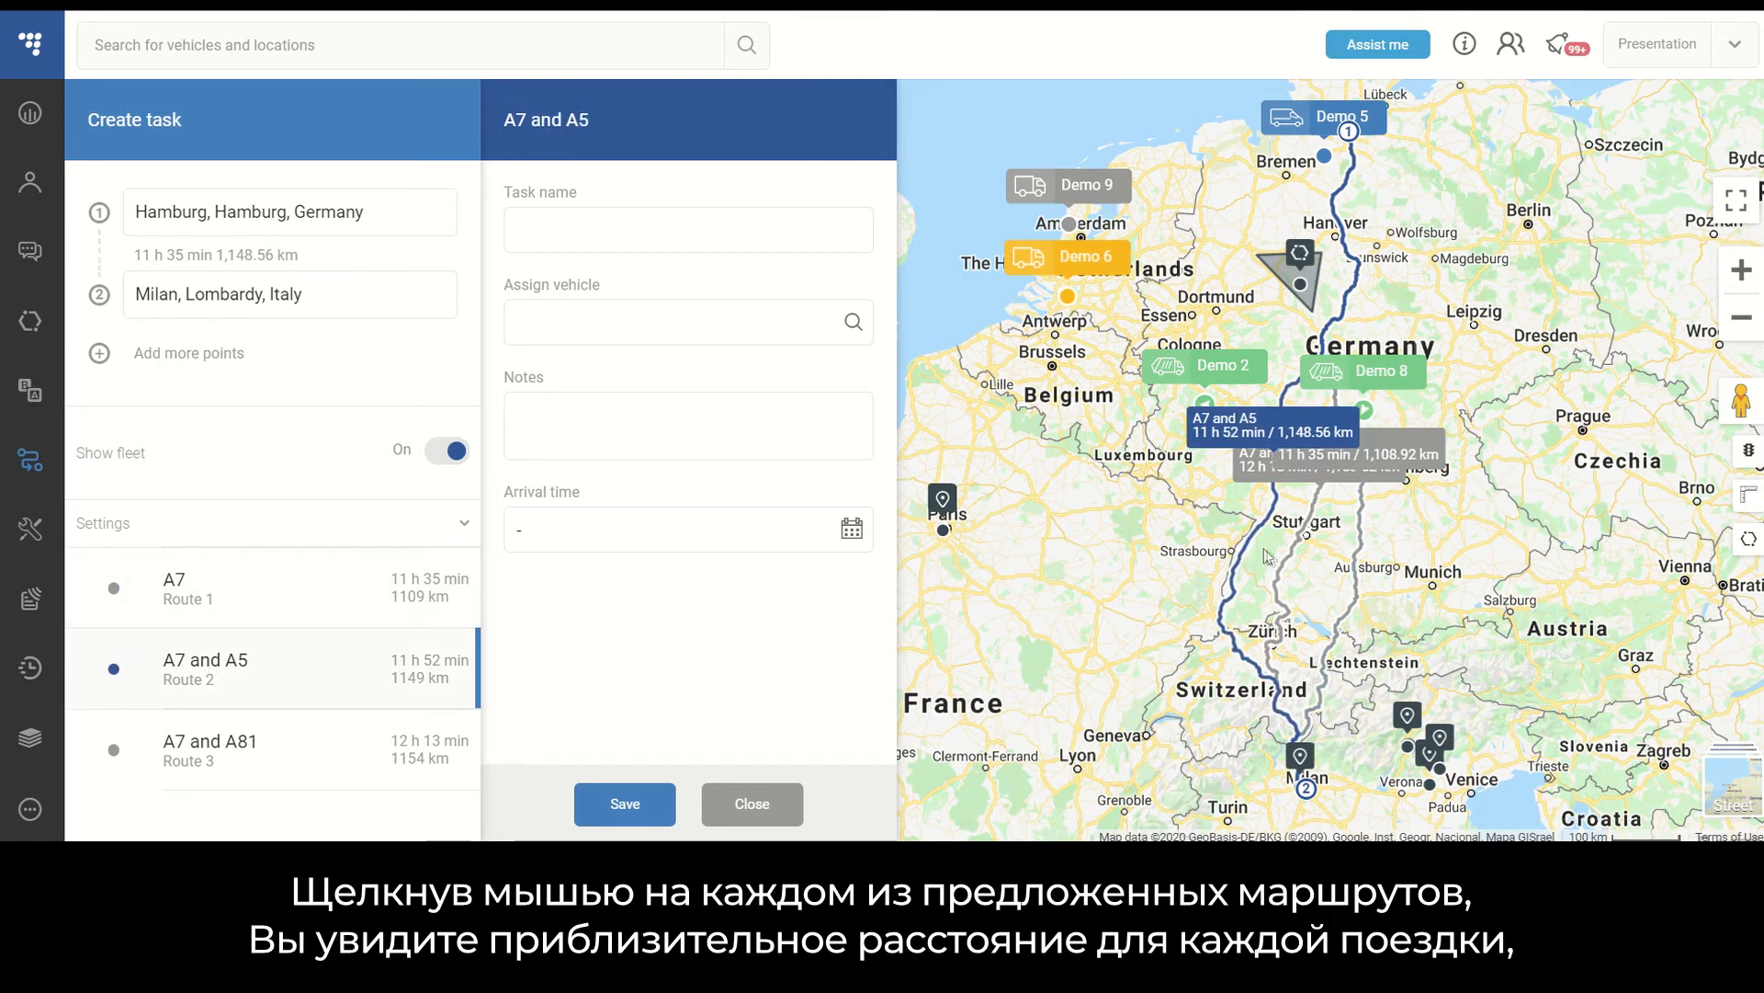
pyautogui.click(1290, 563)
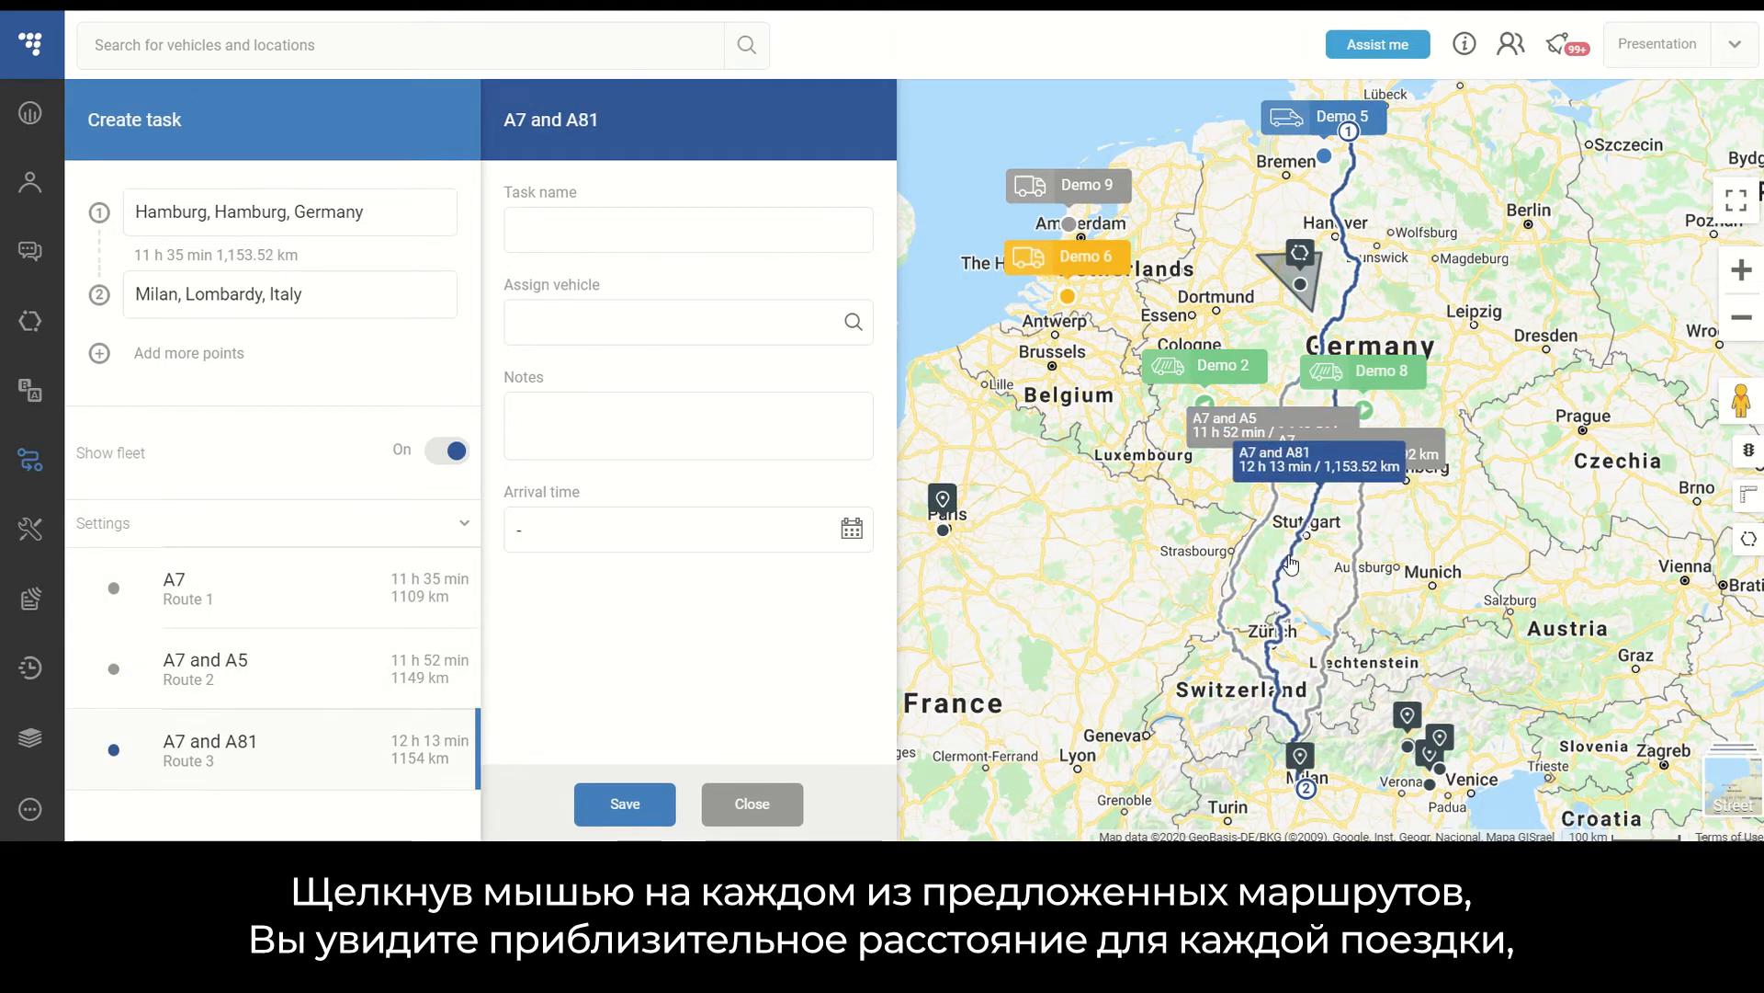
pyautogui.click(1299, 474)
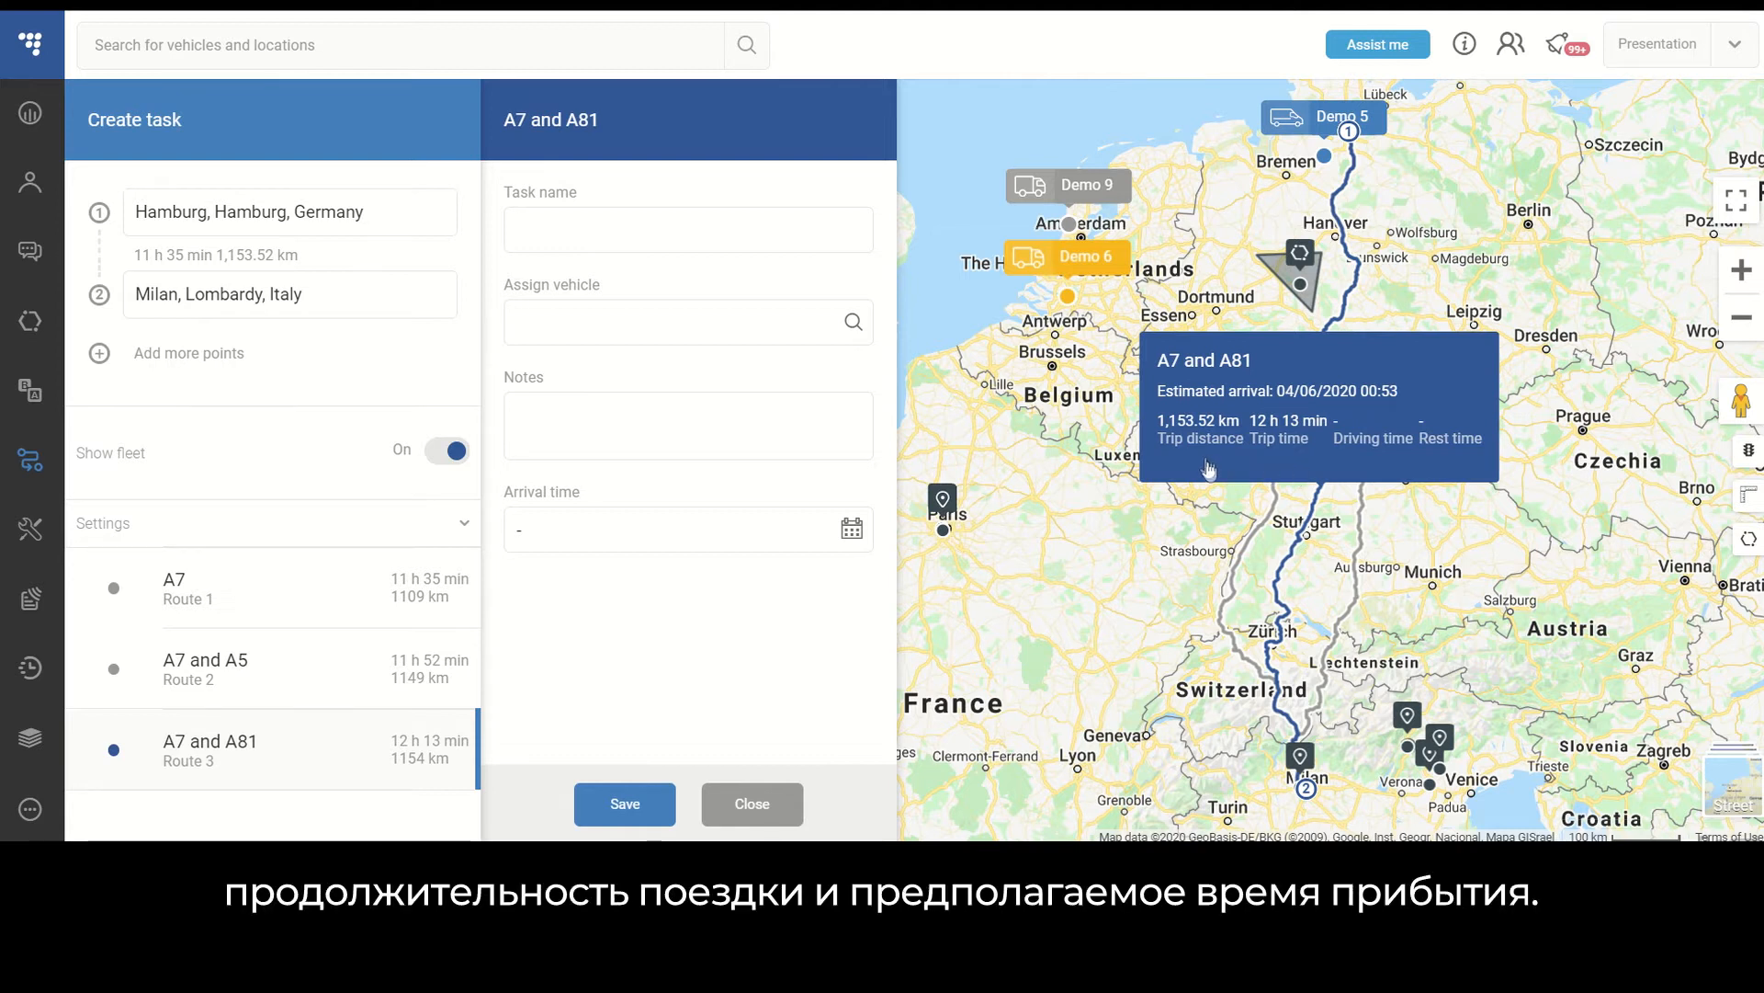
pyautogui.click(1329, 451)
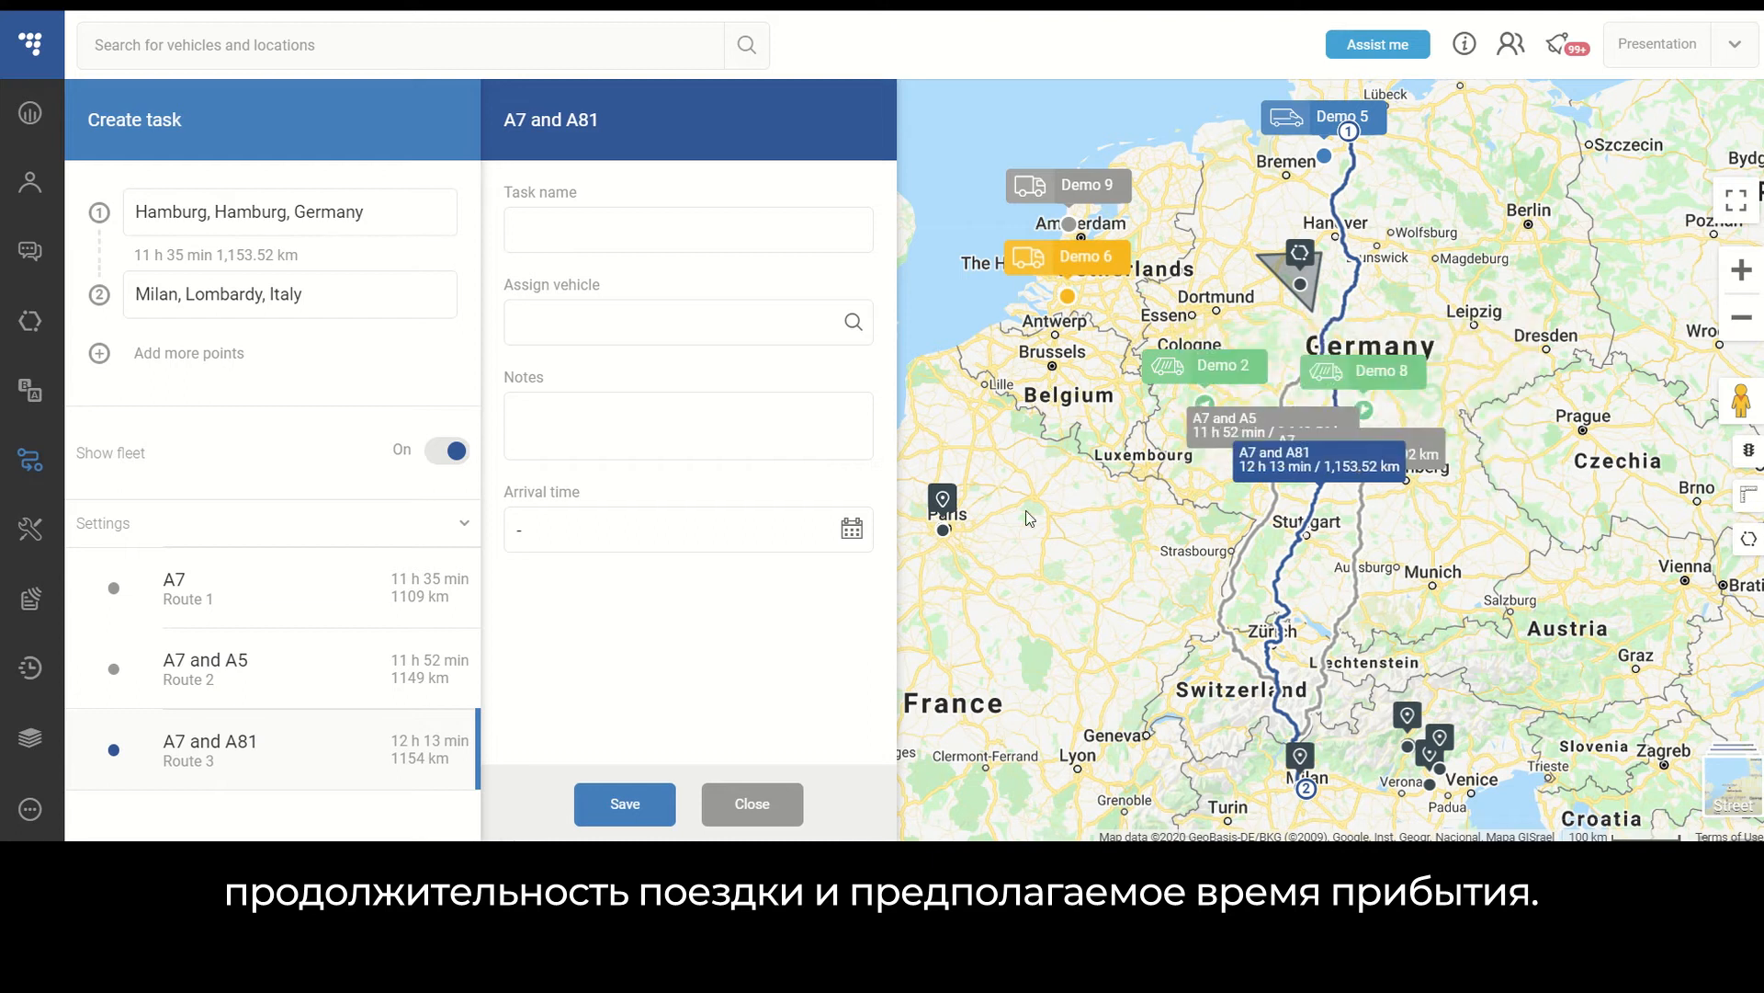
pyautogui.click(1247, 550)
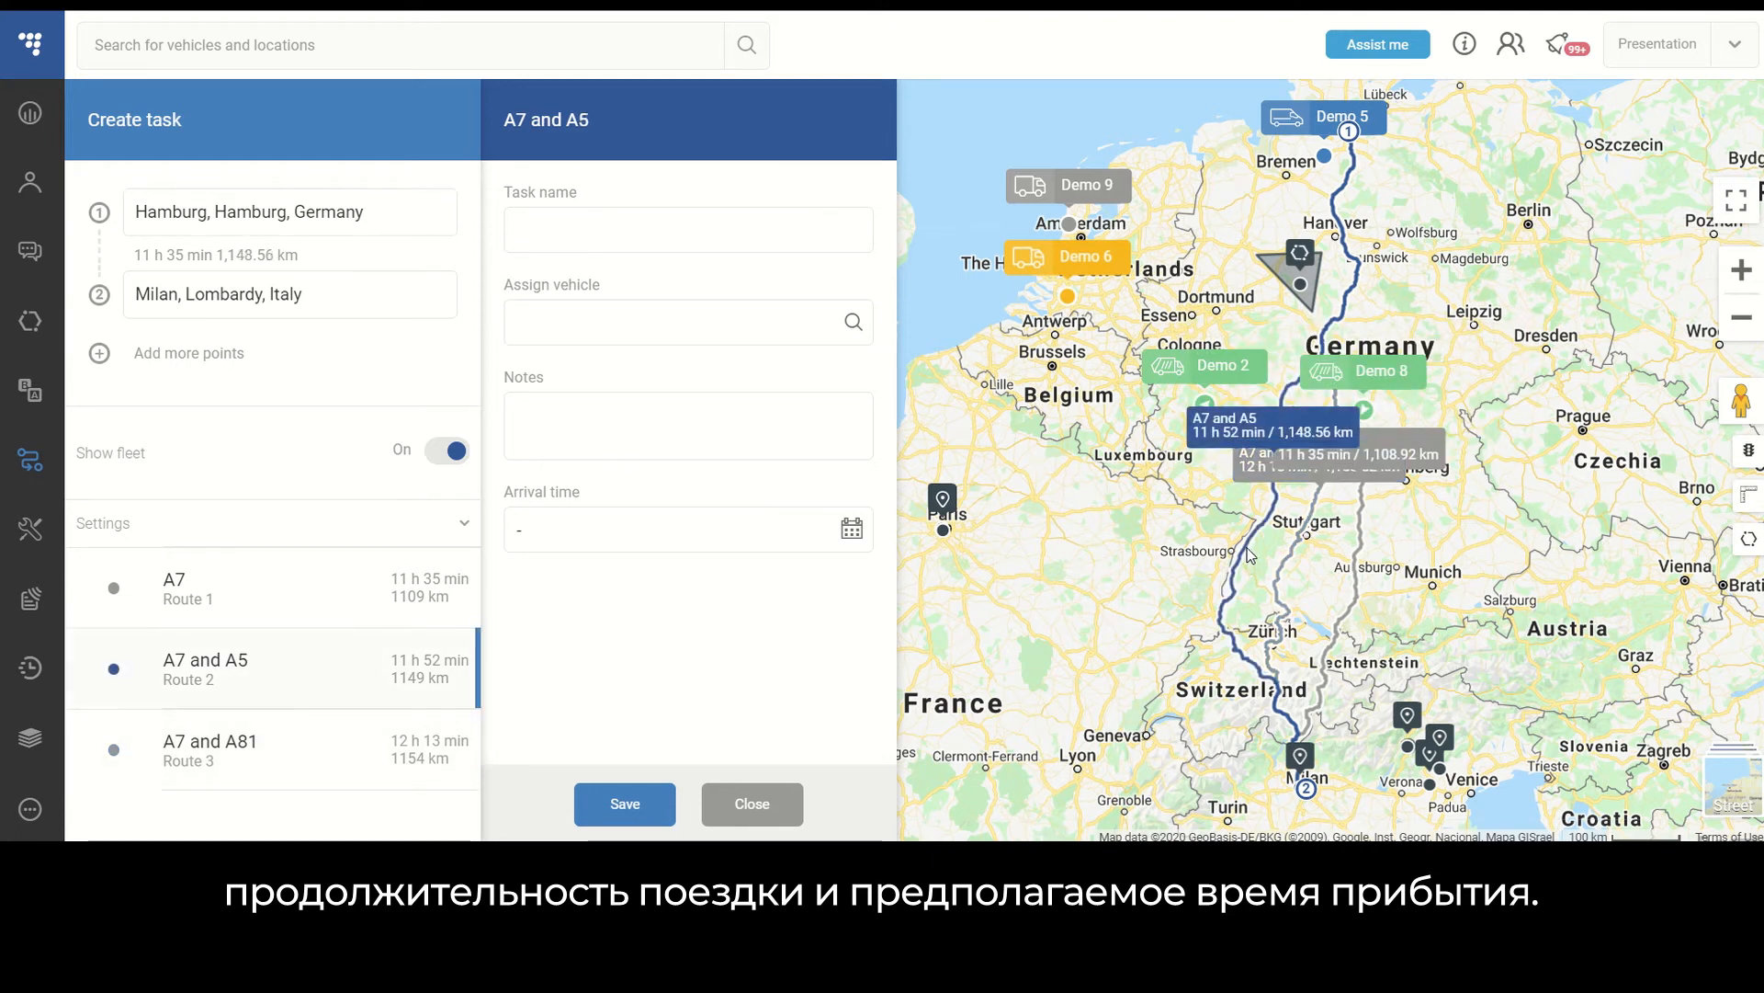
pyautogui.scroll(1, 1204, 522)
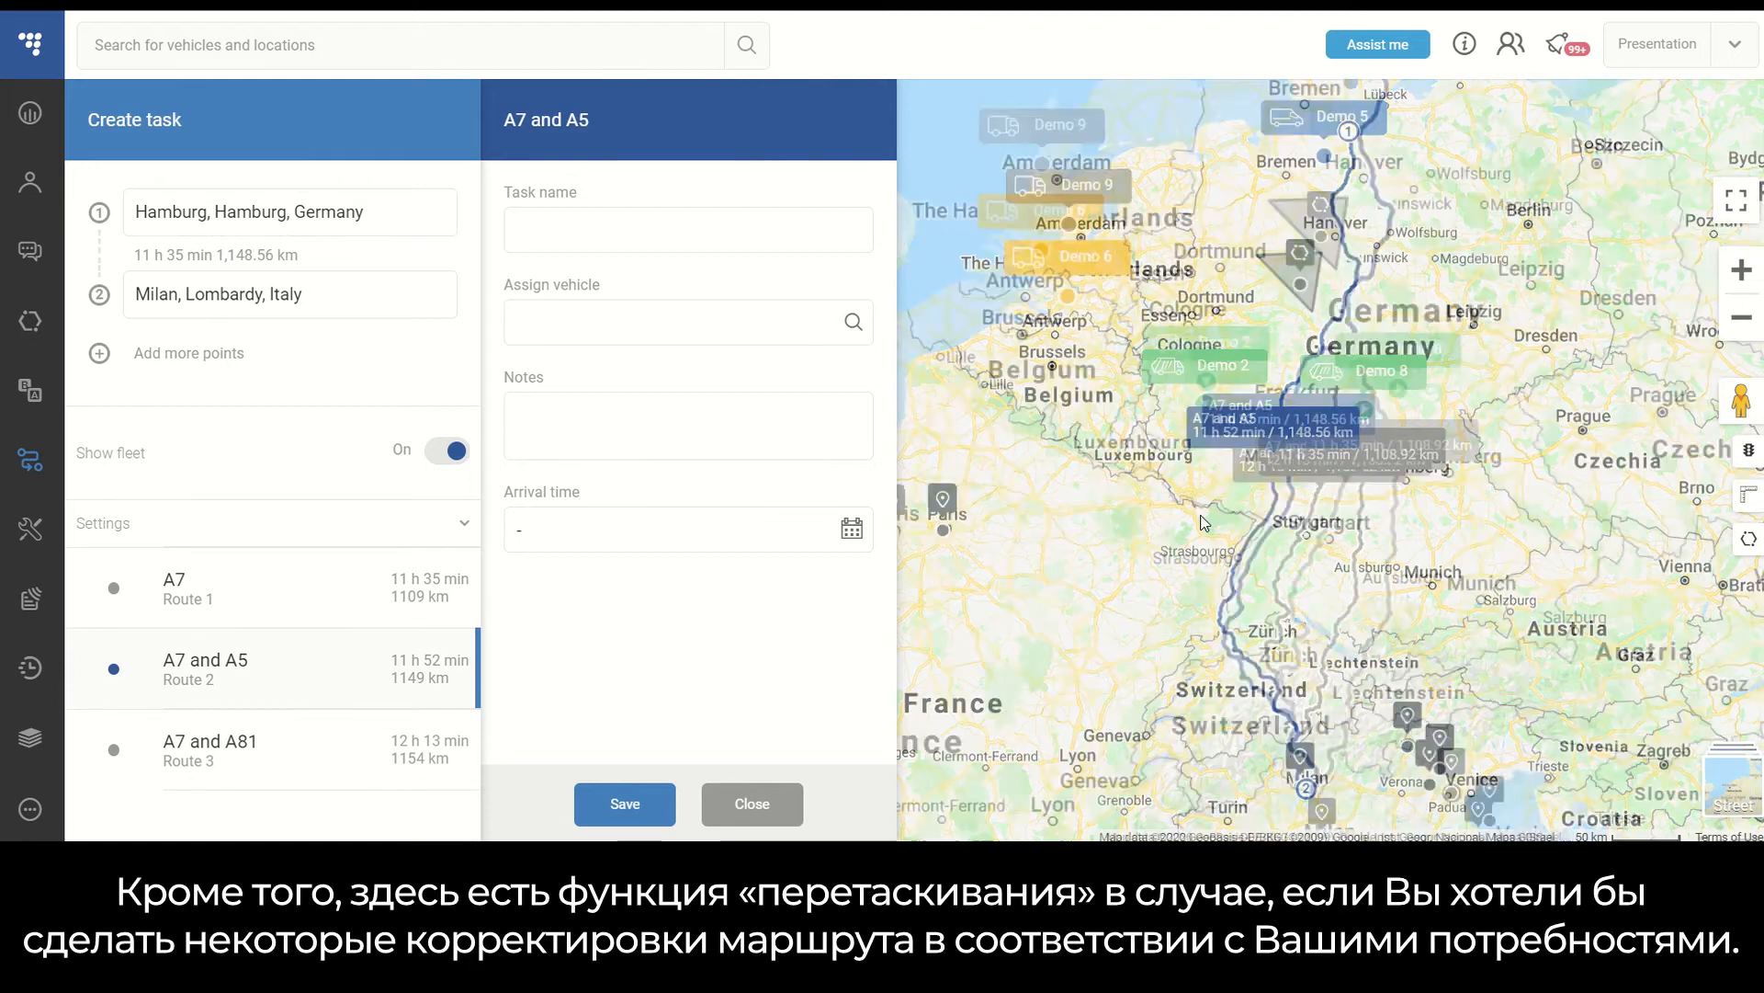
# - Drag the A7 and A5 route near Kaiserslautern to adjust its path, and open its trip details
pyautogui.scroll(1, 1200, 522)
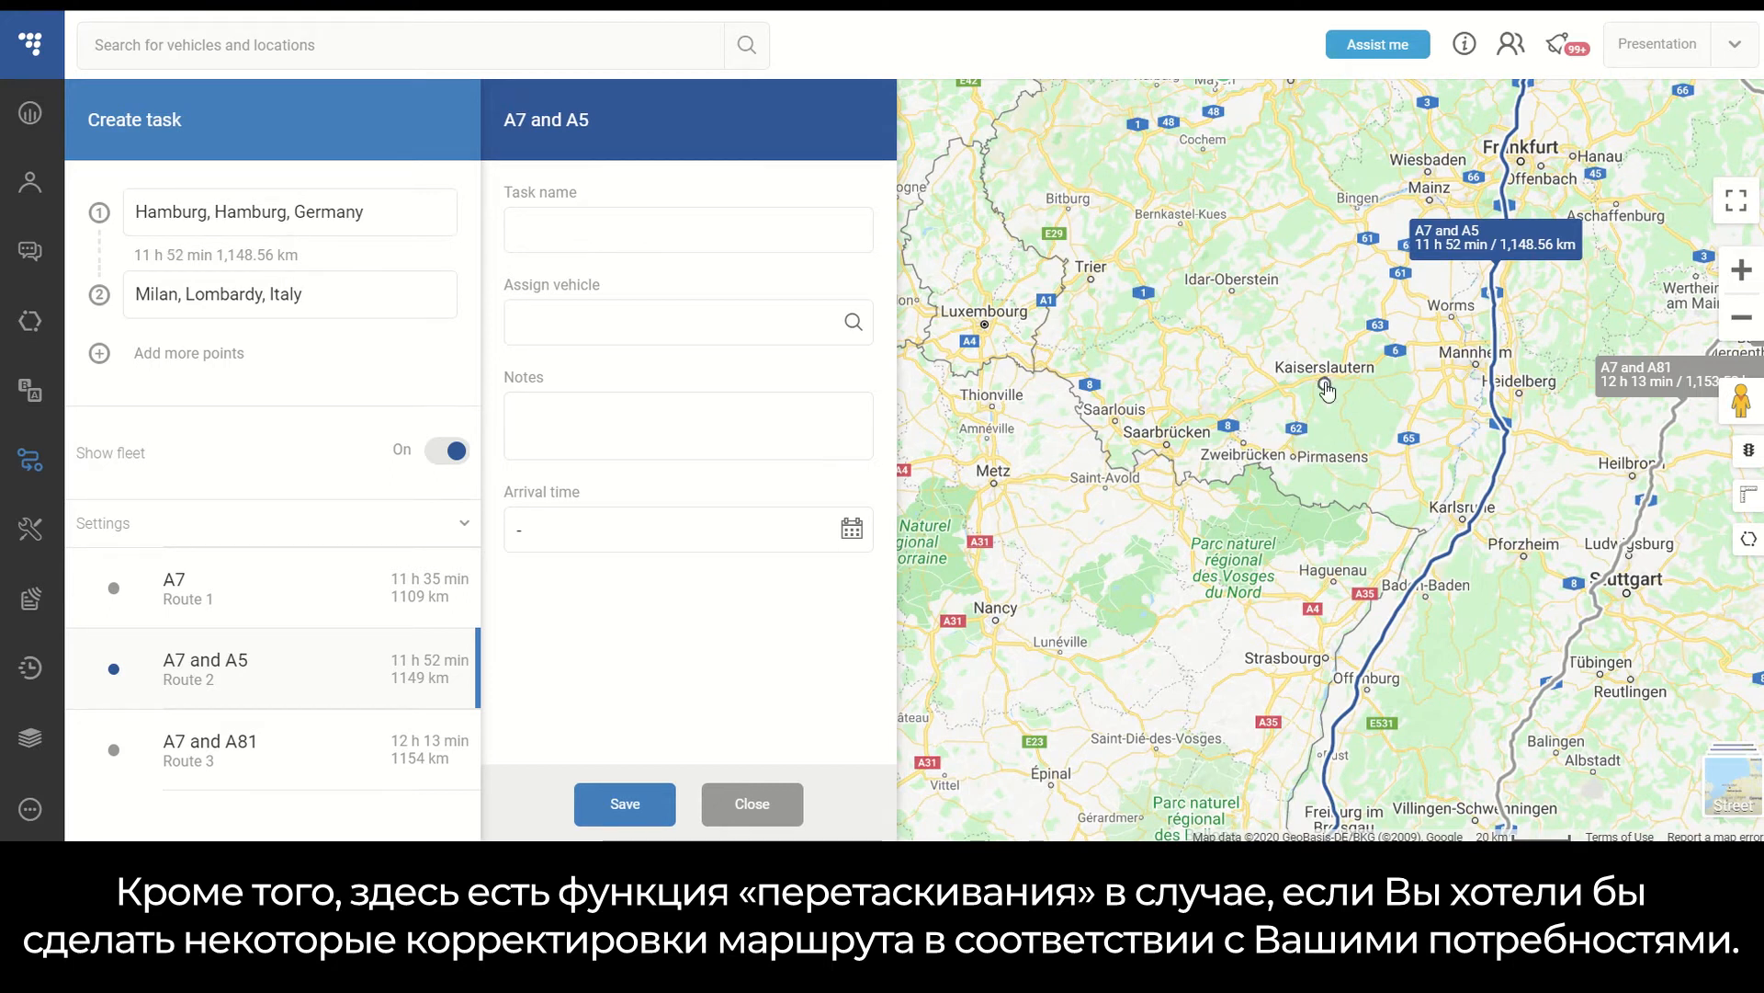
pyautogui.moveTo(1327, 391); pyautogui.dragTo(1325, 386)
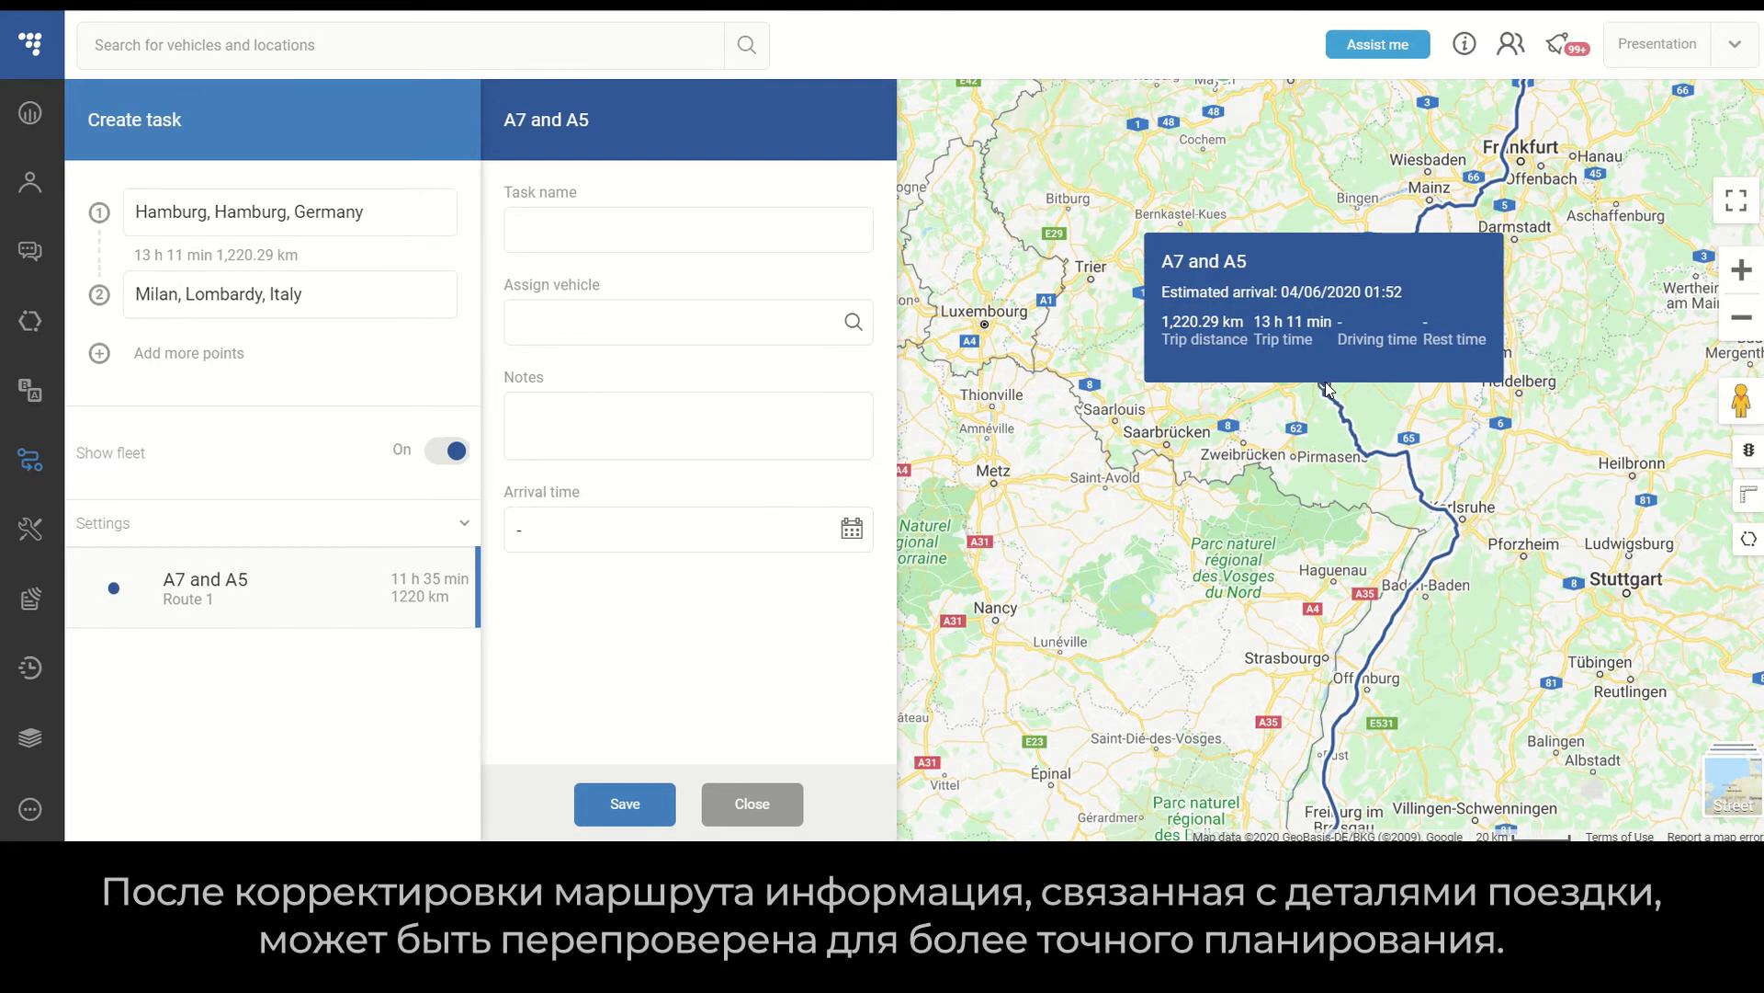
pyautogui.click(1302, 372)
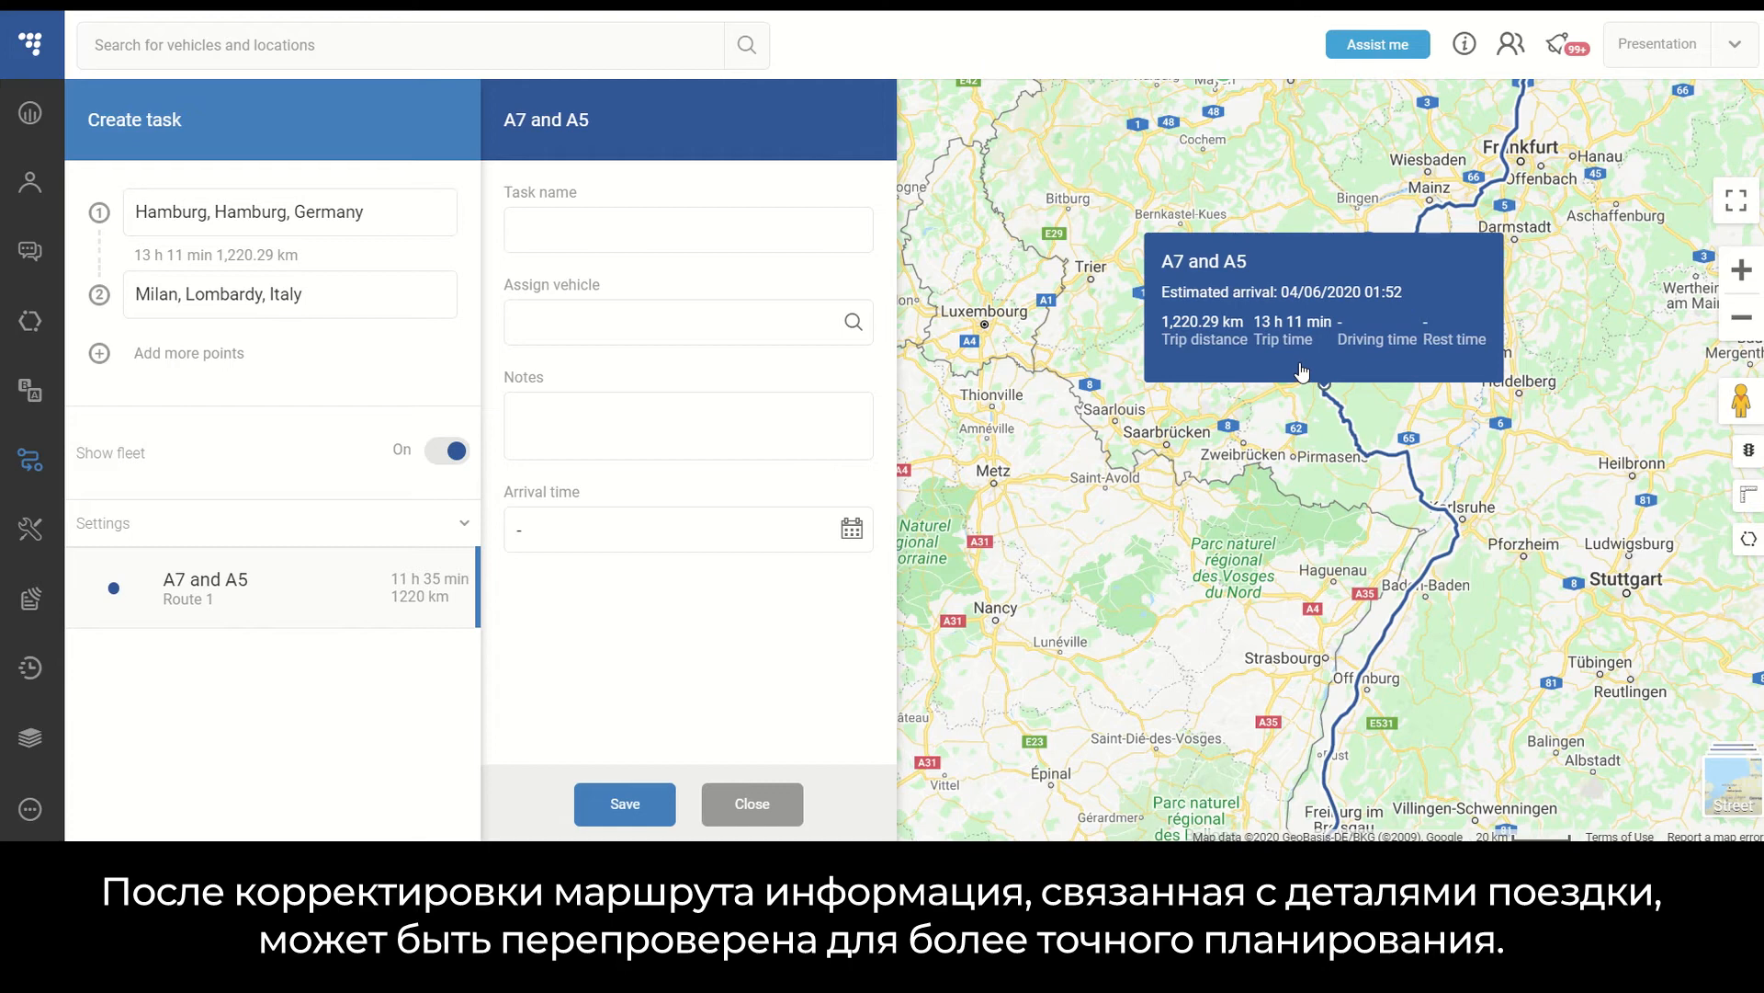
# - Set the route settings to avoid tolls and save them
pyautogui.scroll(-2, 1301, 369)
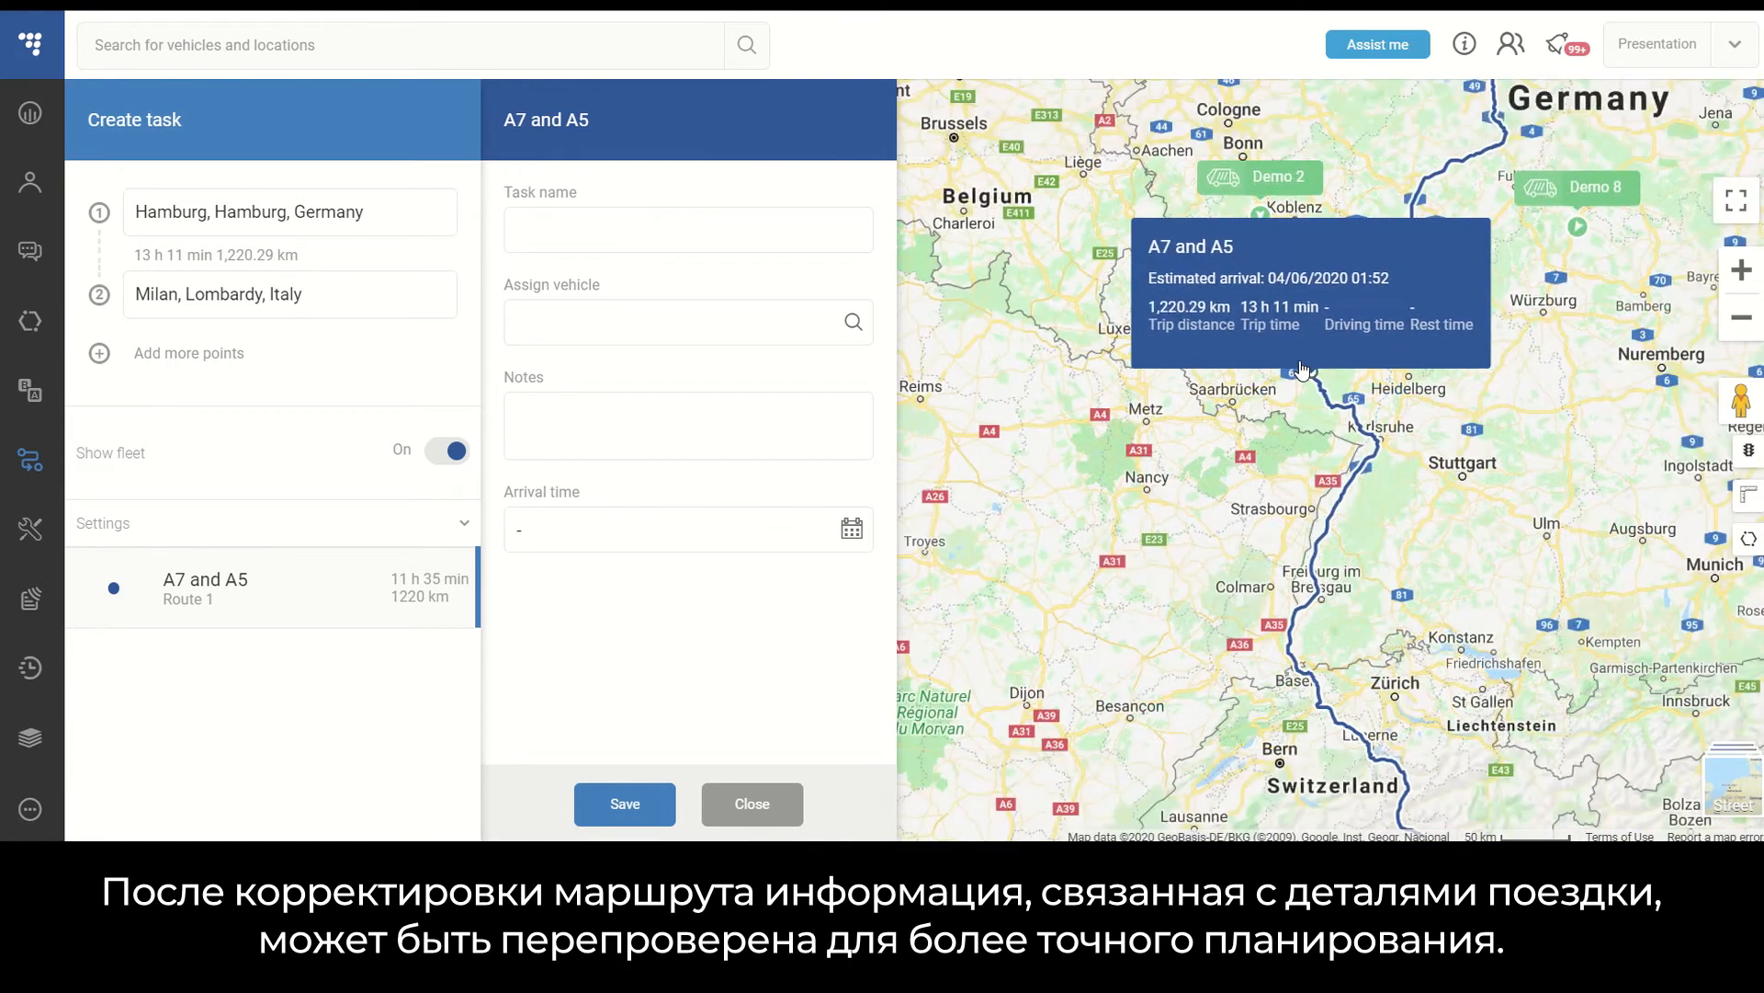
pyautogui.scroll(-1, 1302, 368)
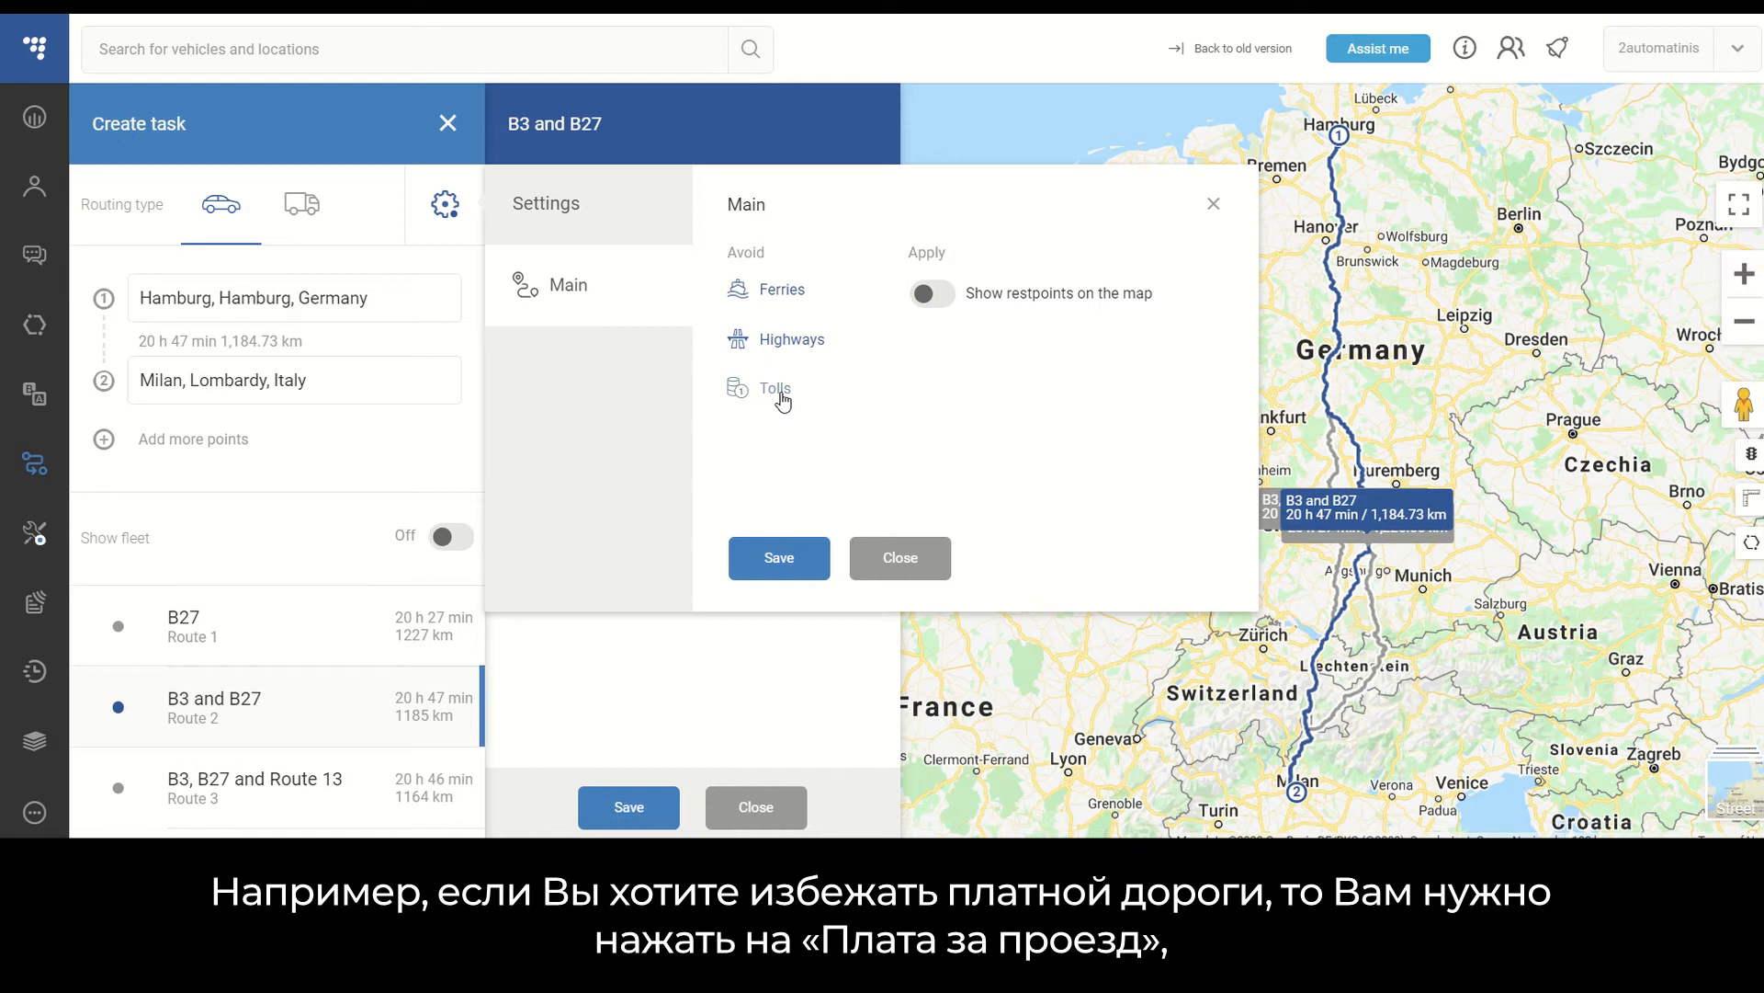
pyautogui.click(795, 567)
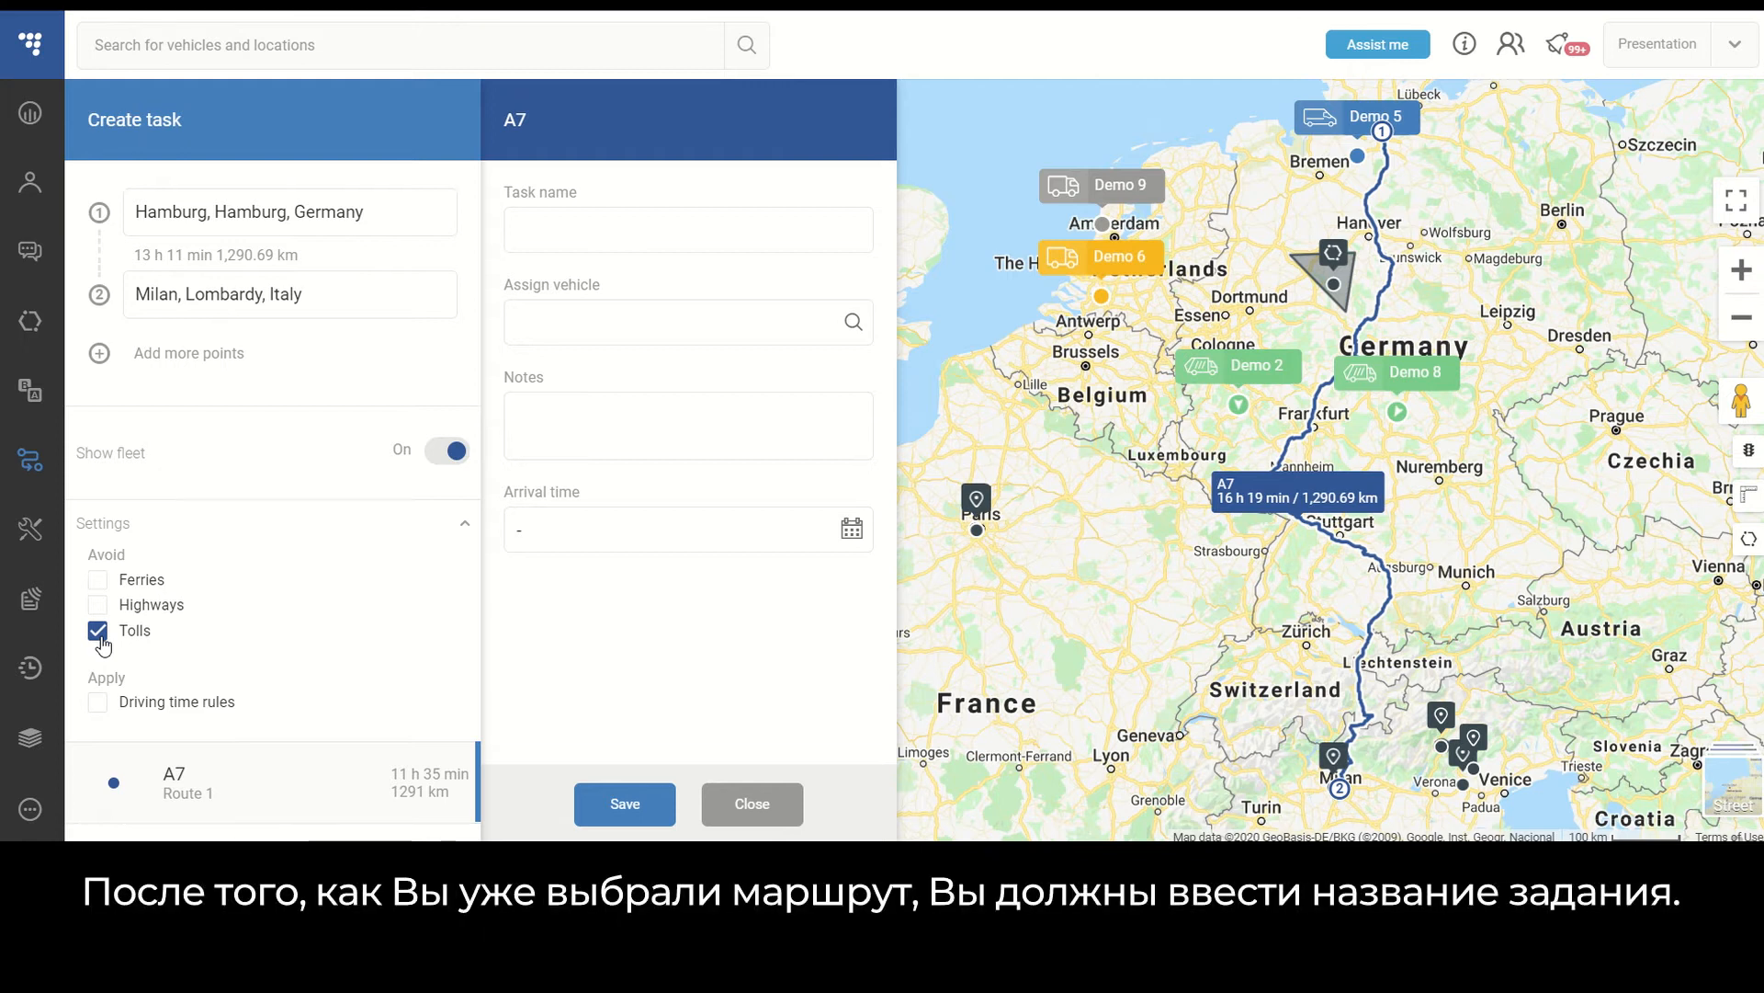
# - Name the task Hamburg - Milan and open the vehicle assignment list without choosing a vehicle
pyautogui.click(517, 230)
pyautogui.write('Hamburg - Milan')
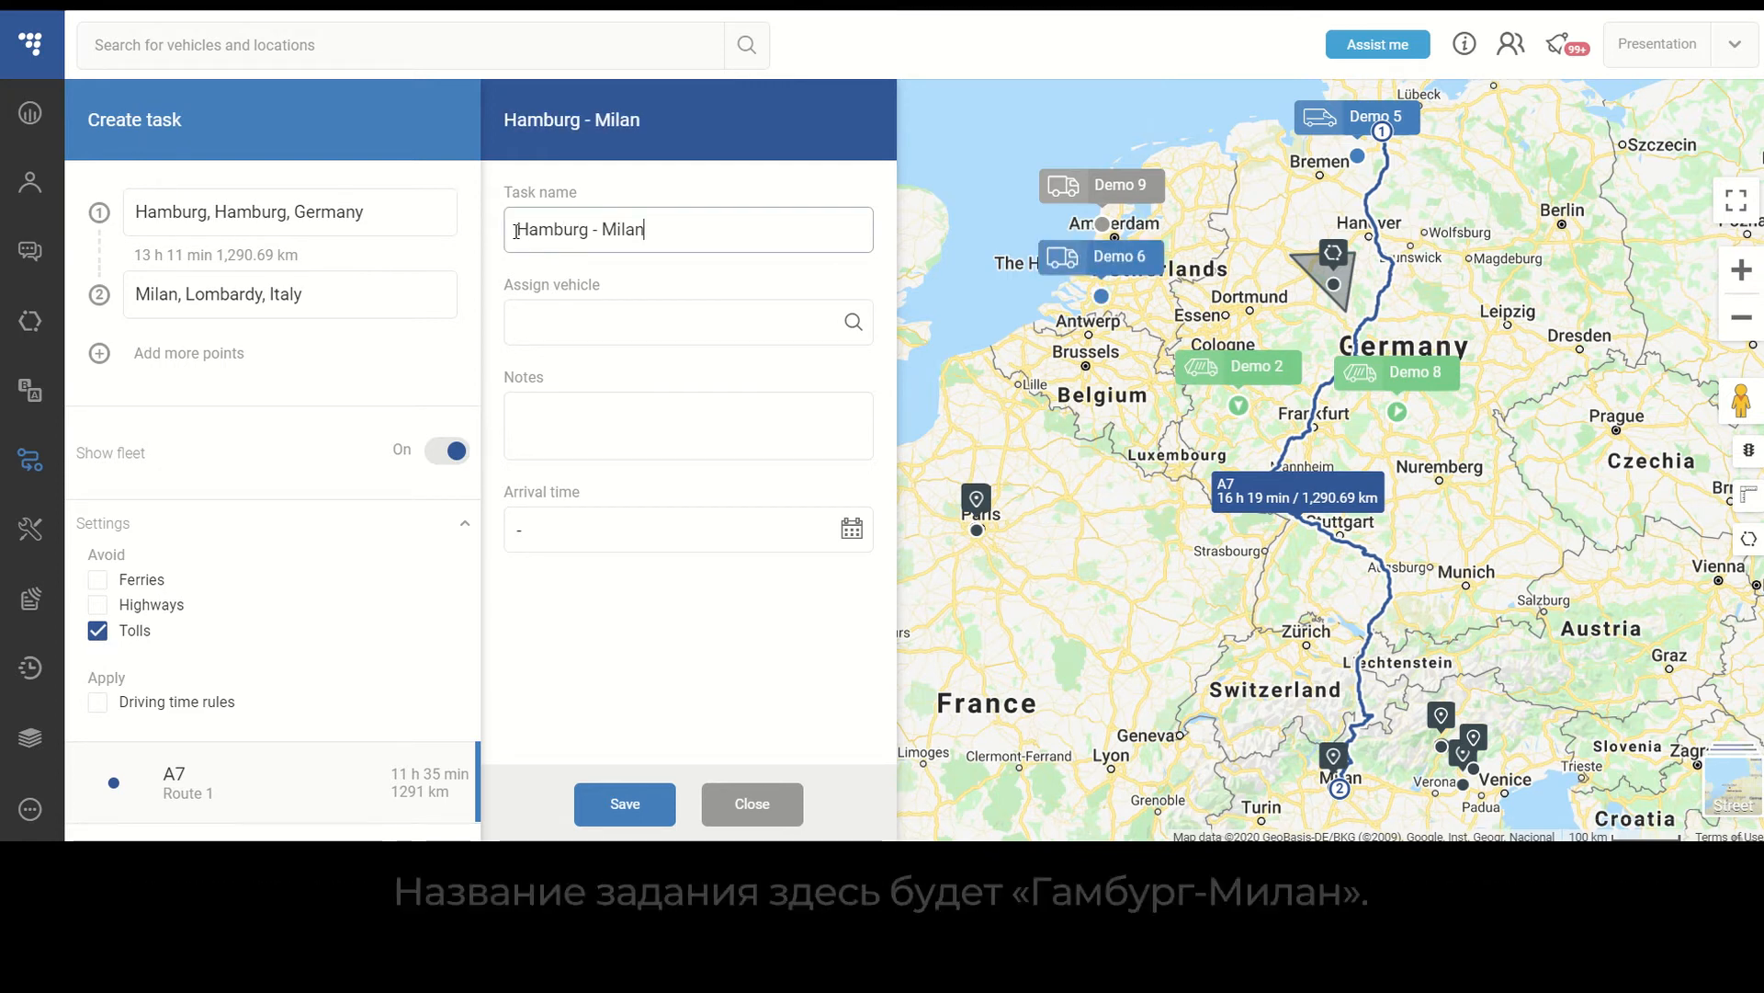
pyautogui.click(675, 328)
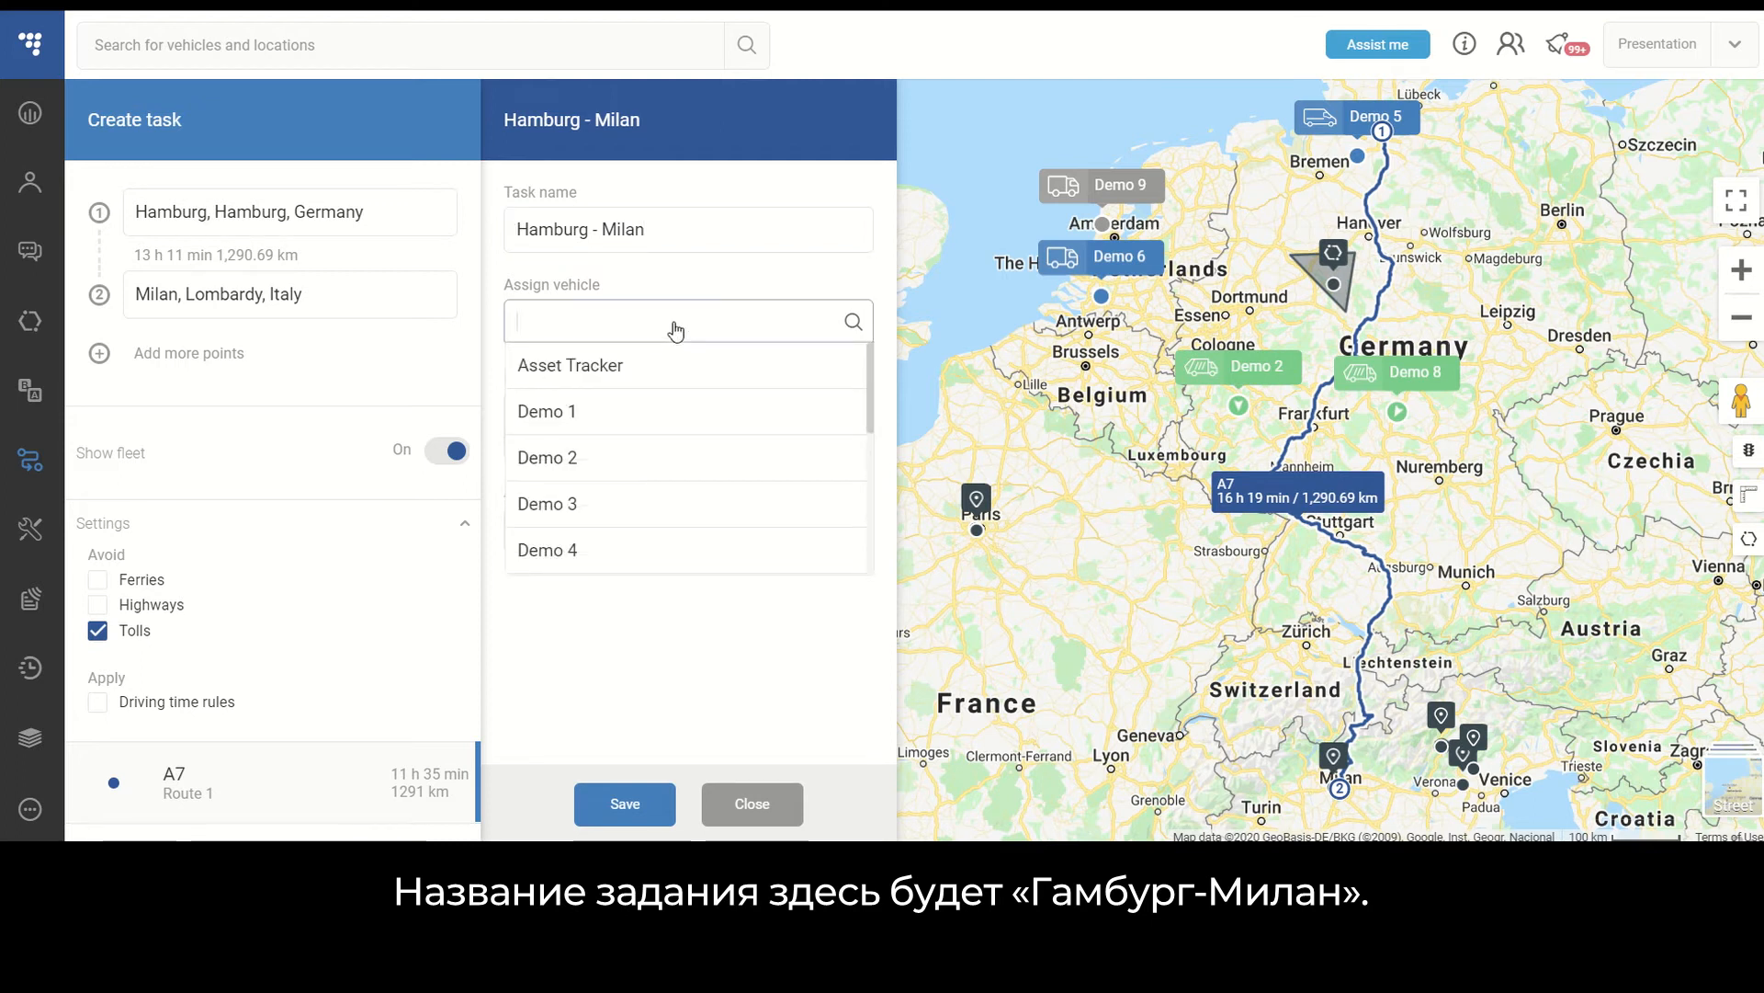
pyautogui.click(808, 273)
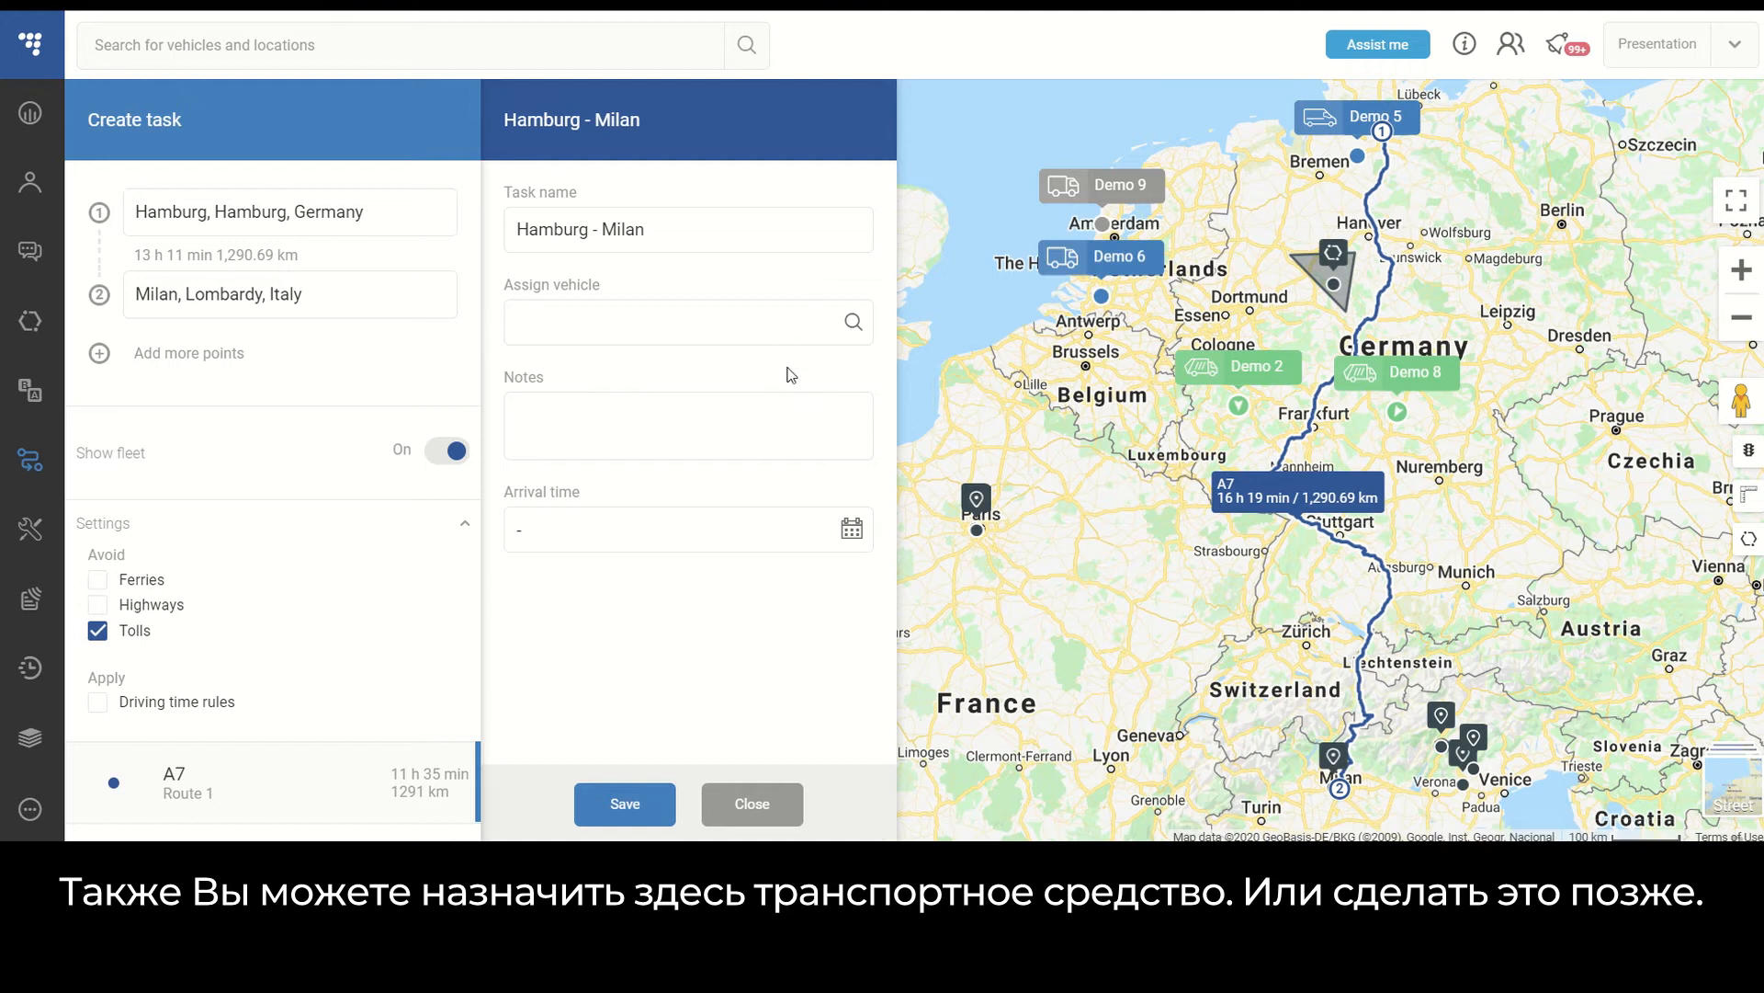
# - Add the note Test task and set the arrival time to 08/06/2020 at 12:00
pyautogui.click(743, 421)
pyautogui.write('Test task')
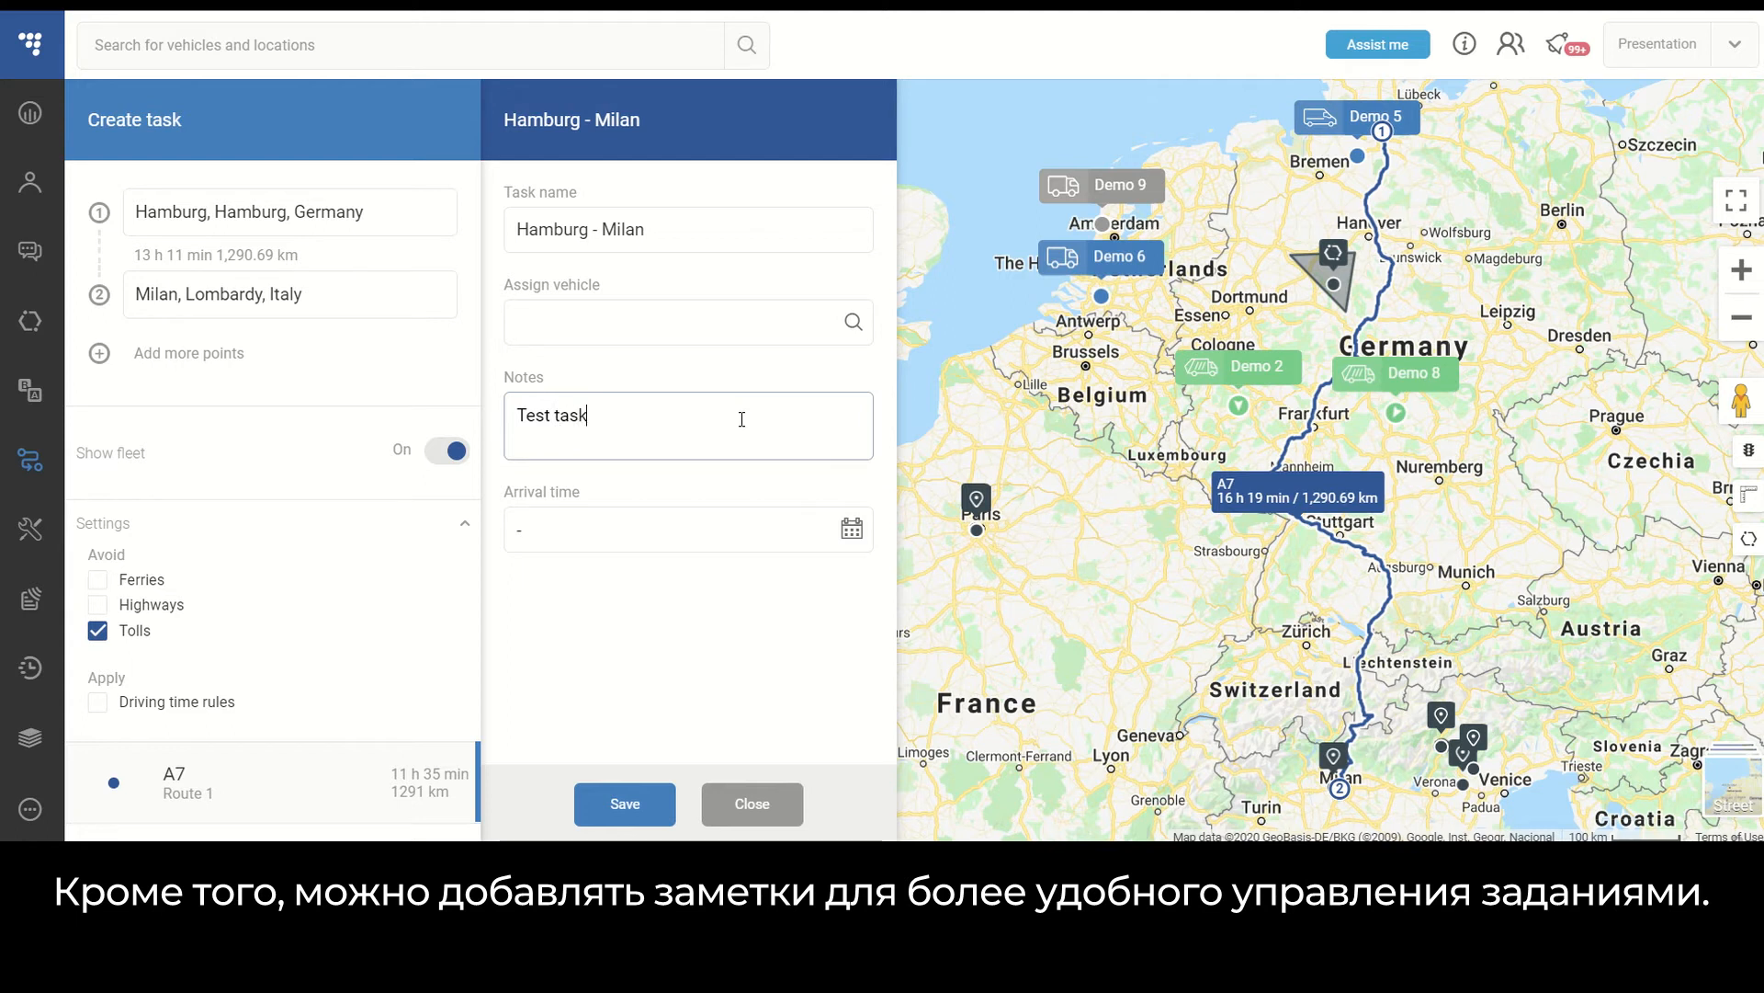
pyautogui.click(860, 538)
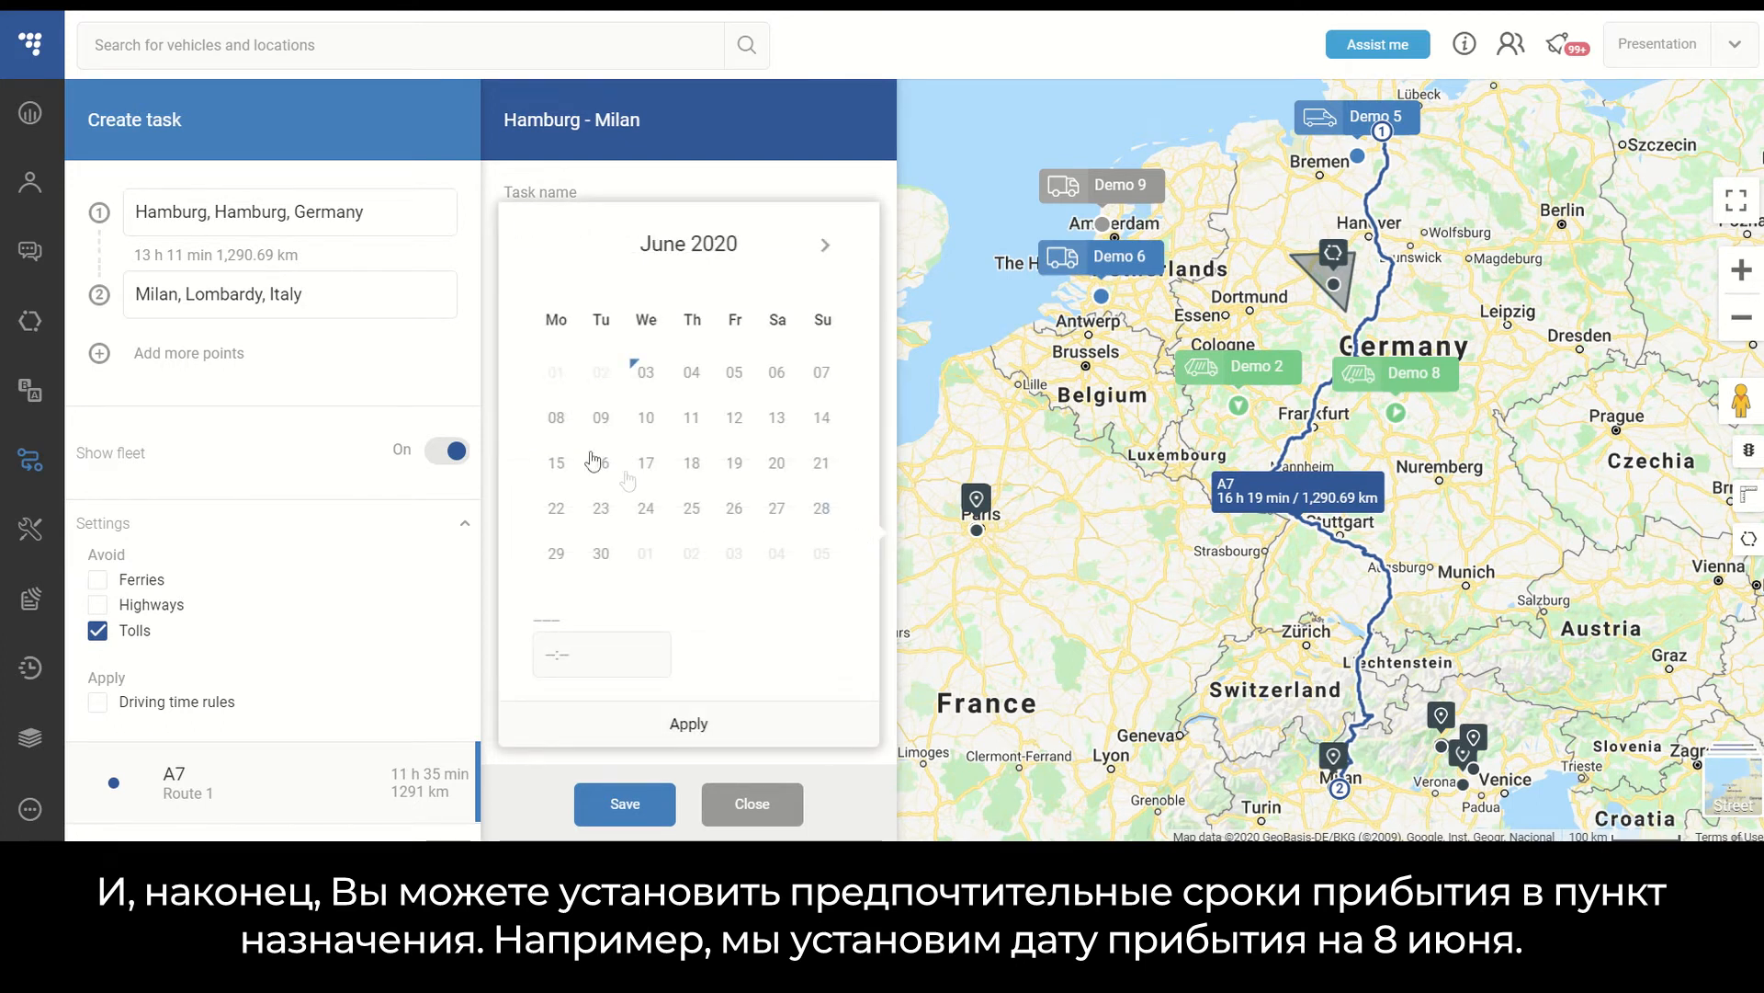
pyautogui.click(556, 419)
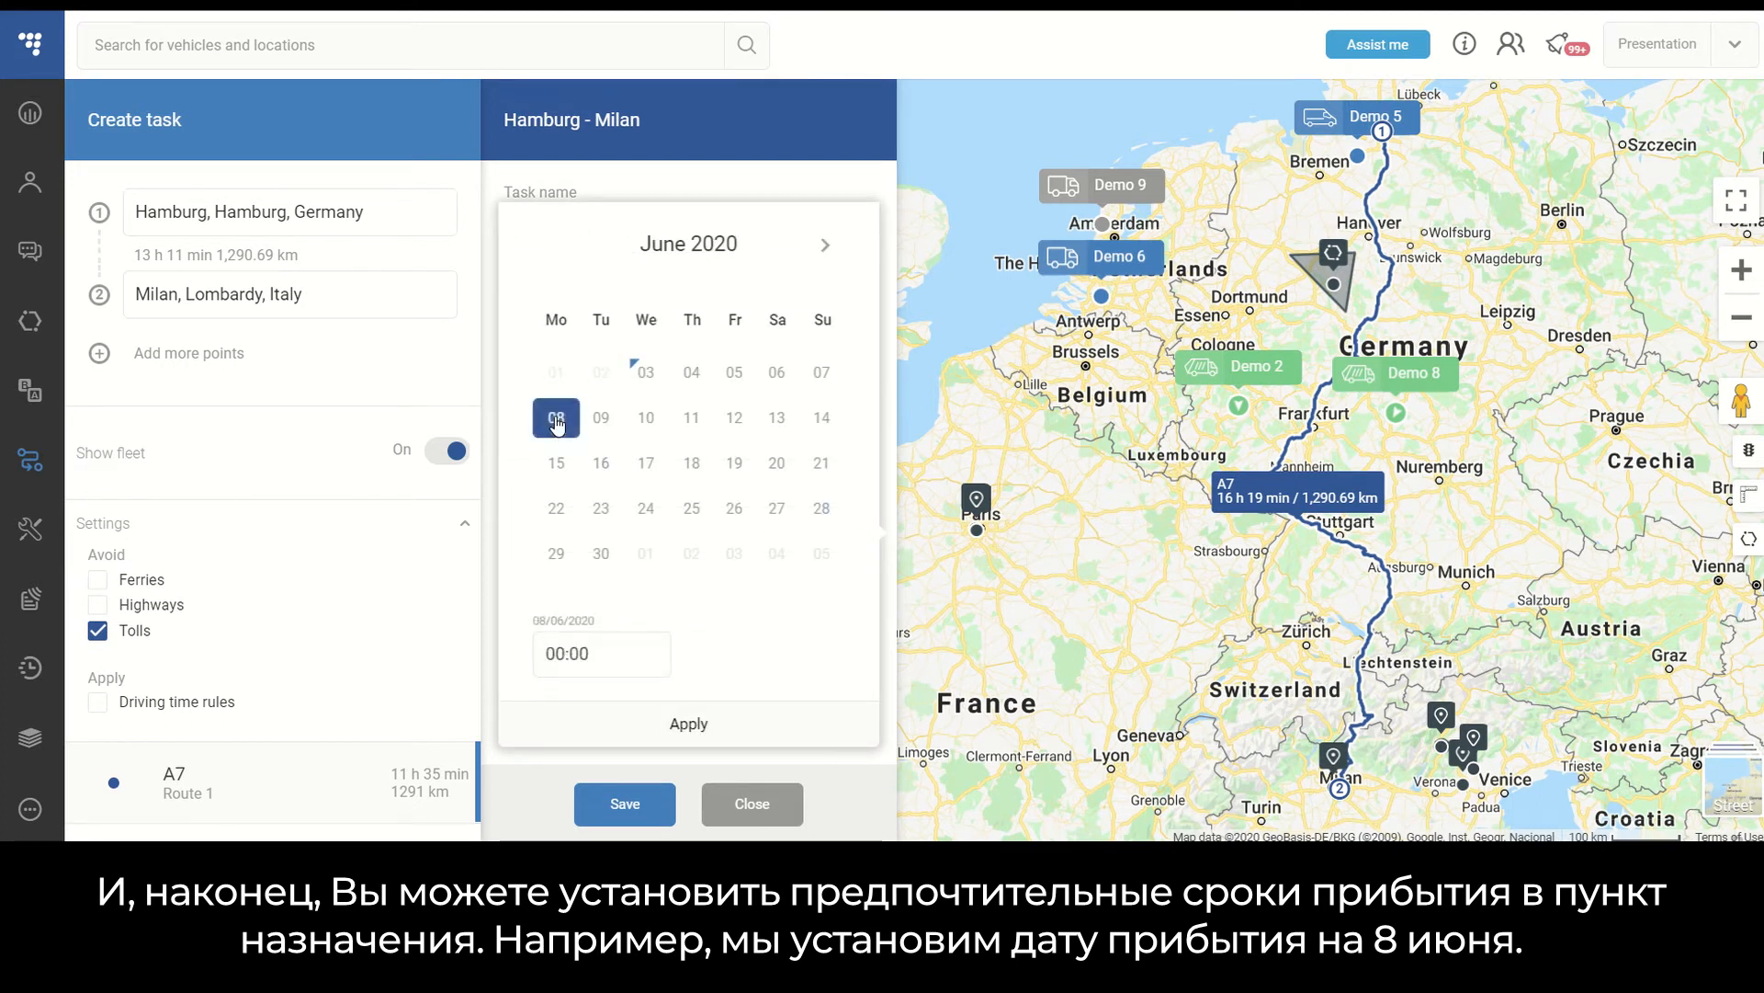
pyautogui.click(566, 654)
pyautogui.write('12')
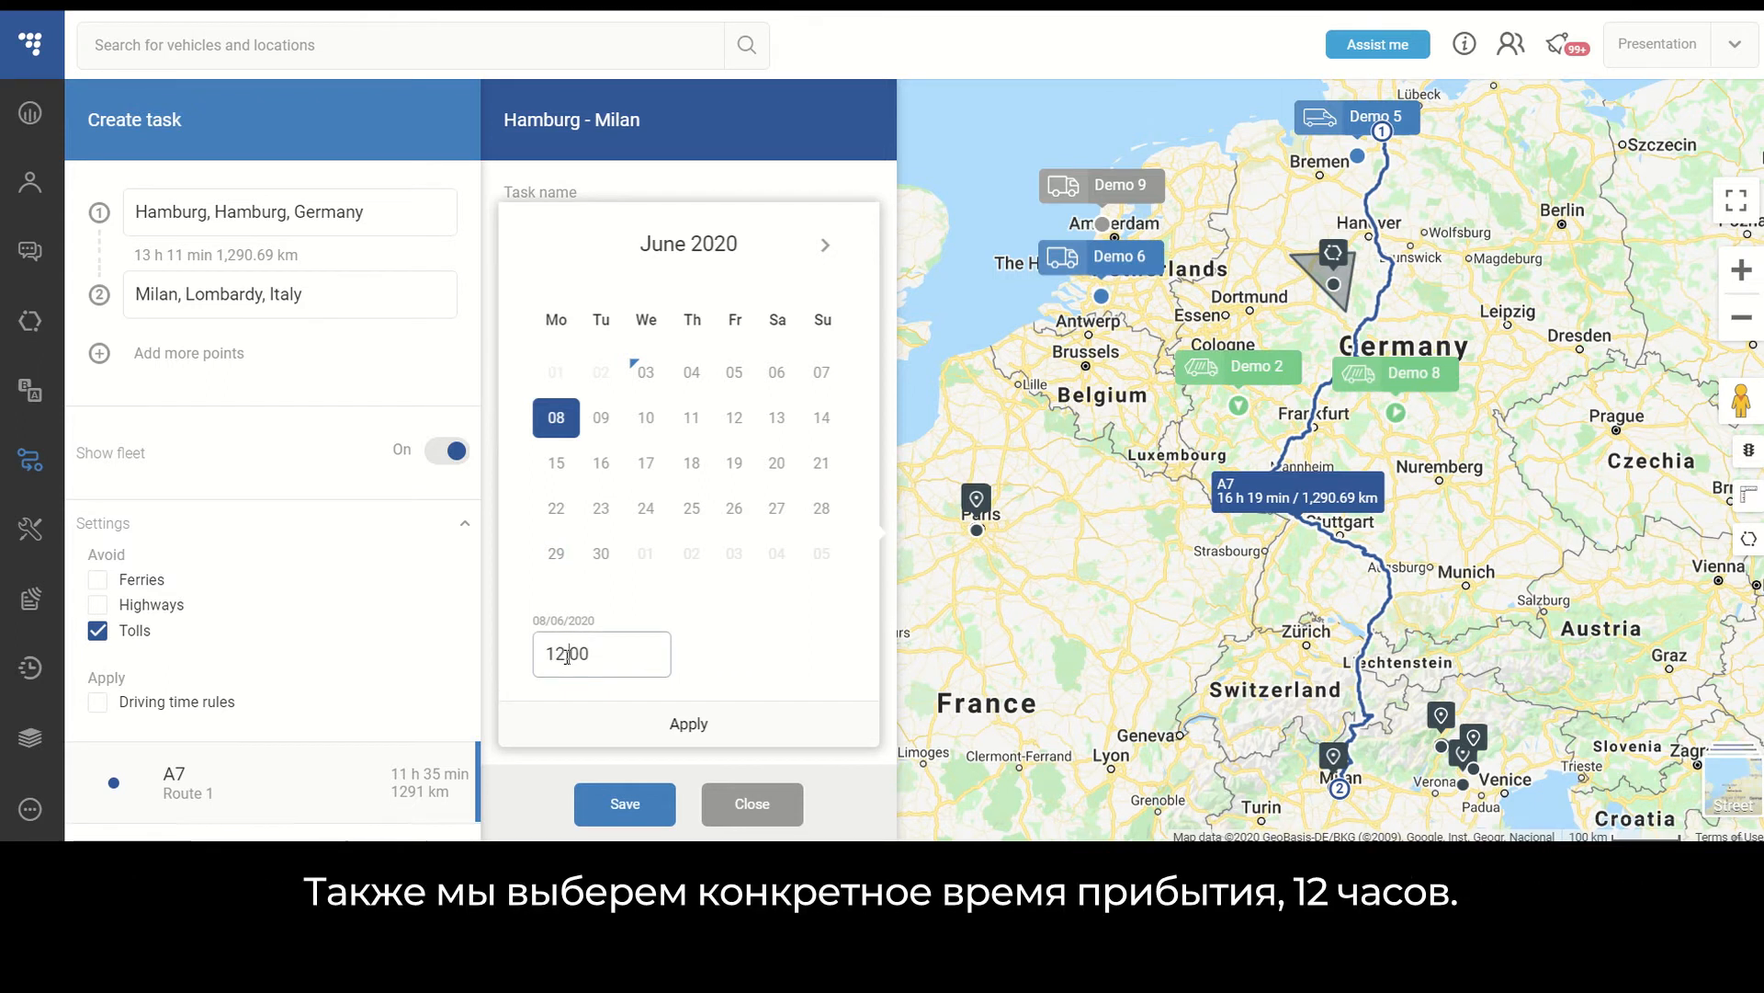
pyautogui.click(689, 722)
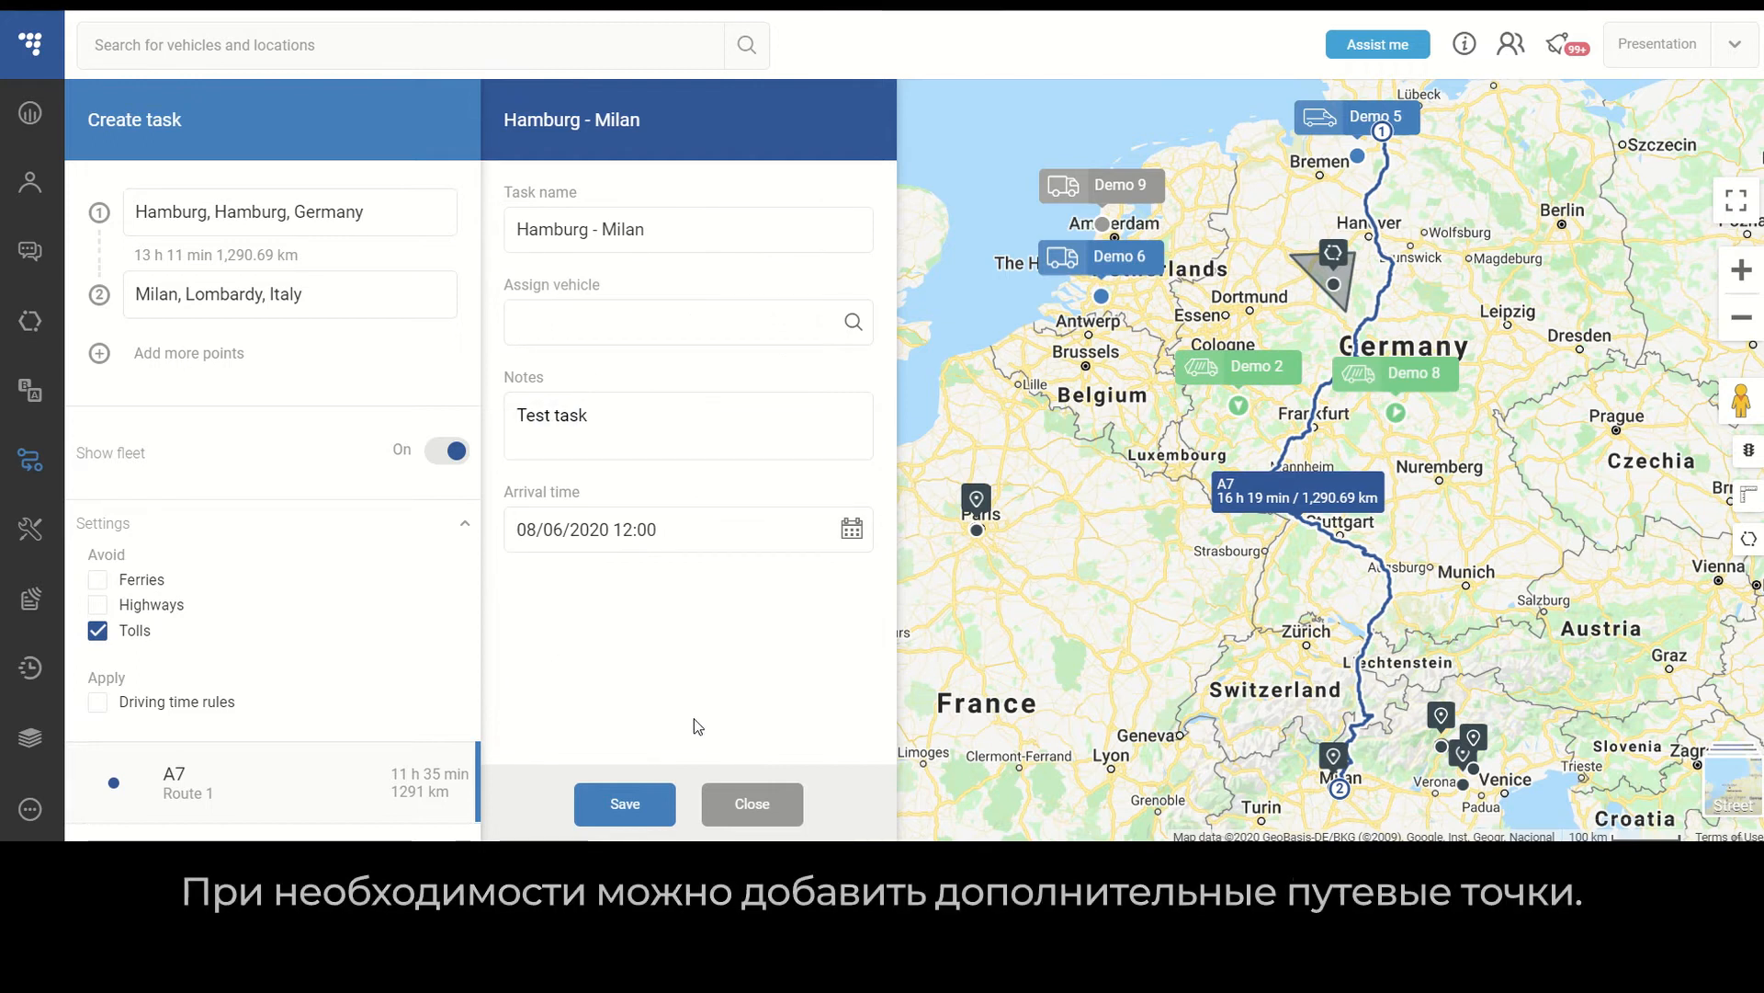
# - Add a third route point, Prague, Prague, Czechia
pyautogui.click(99, 357)
pyautogui.click(205, 361)
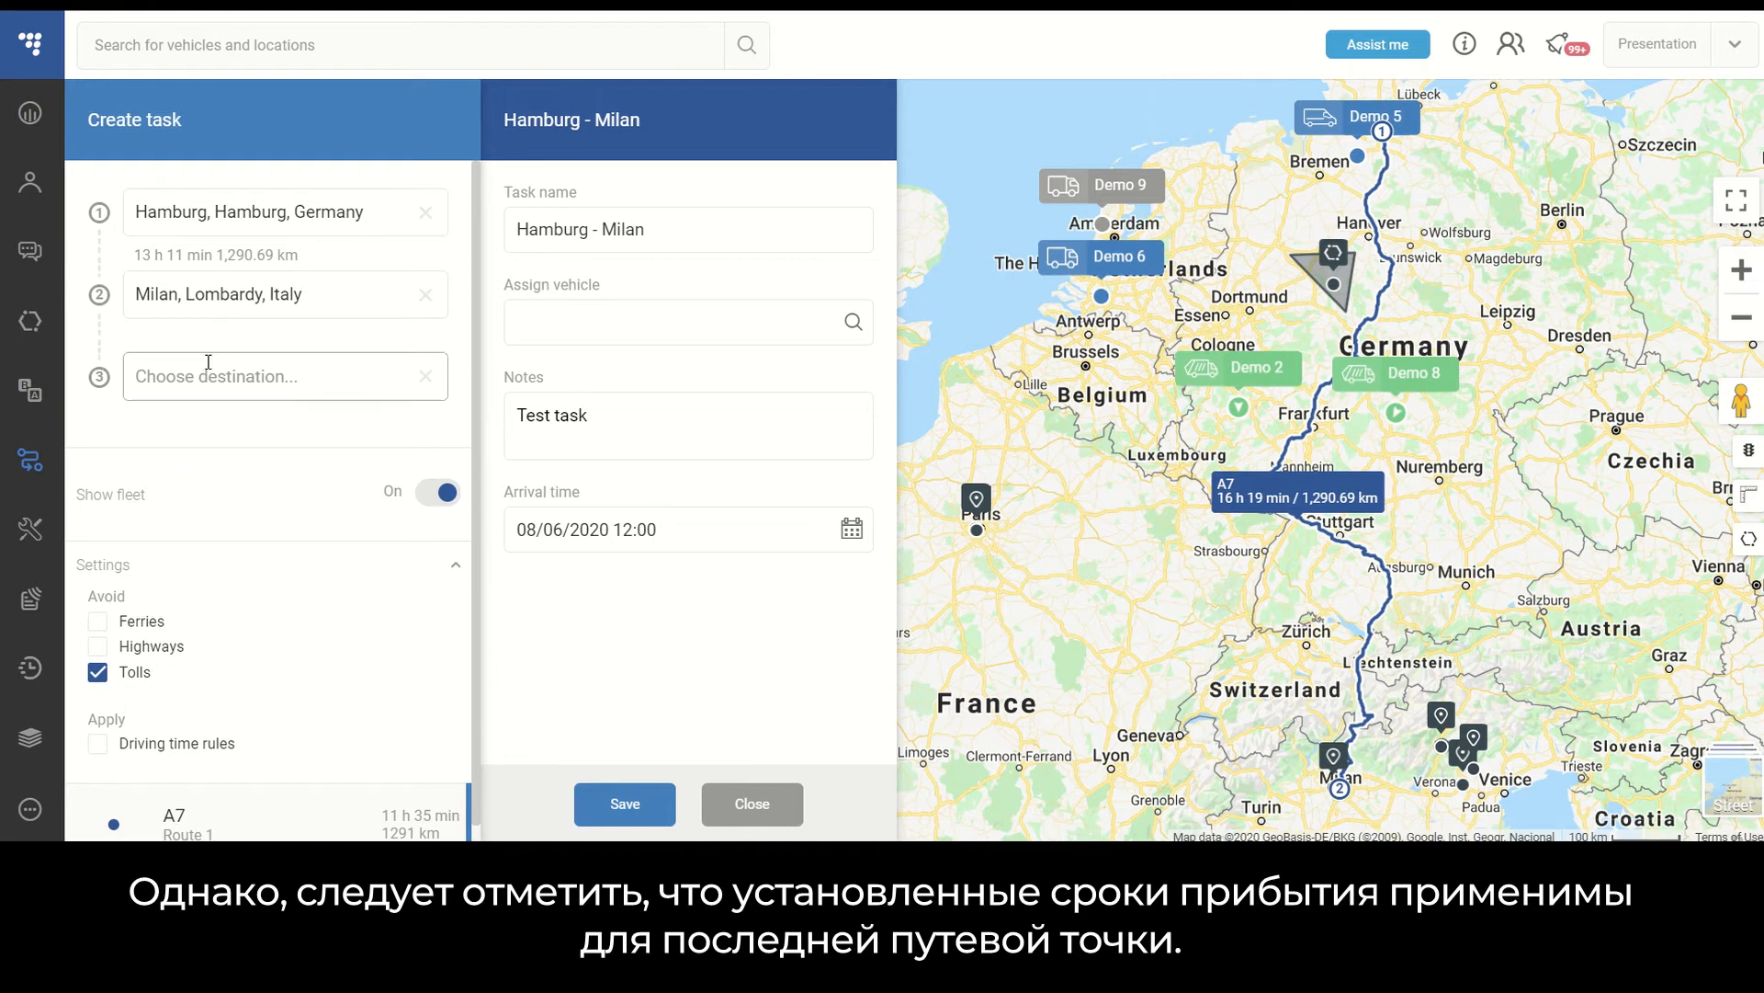
pyautogui.write('Prague')
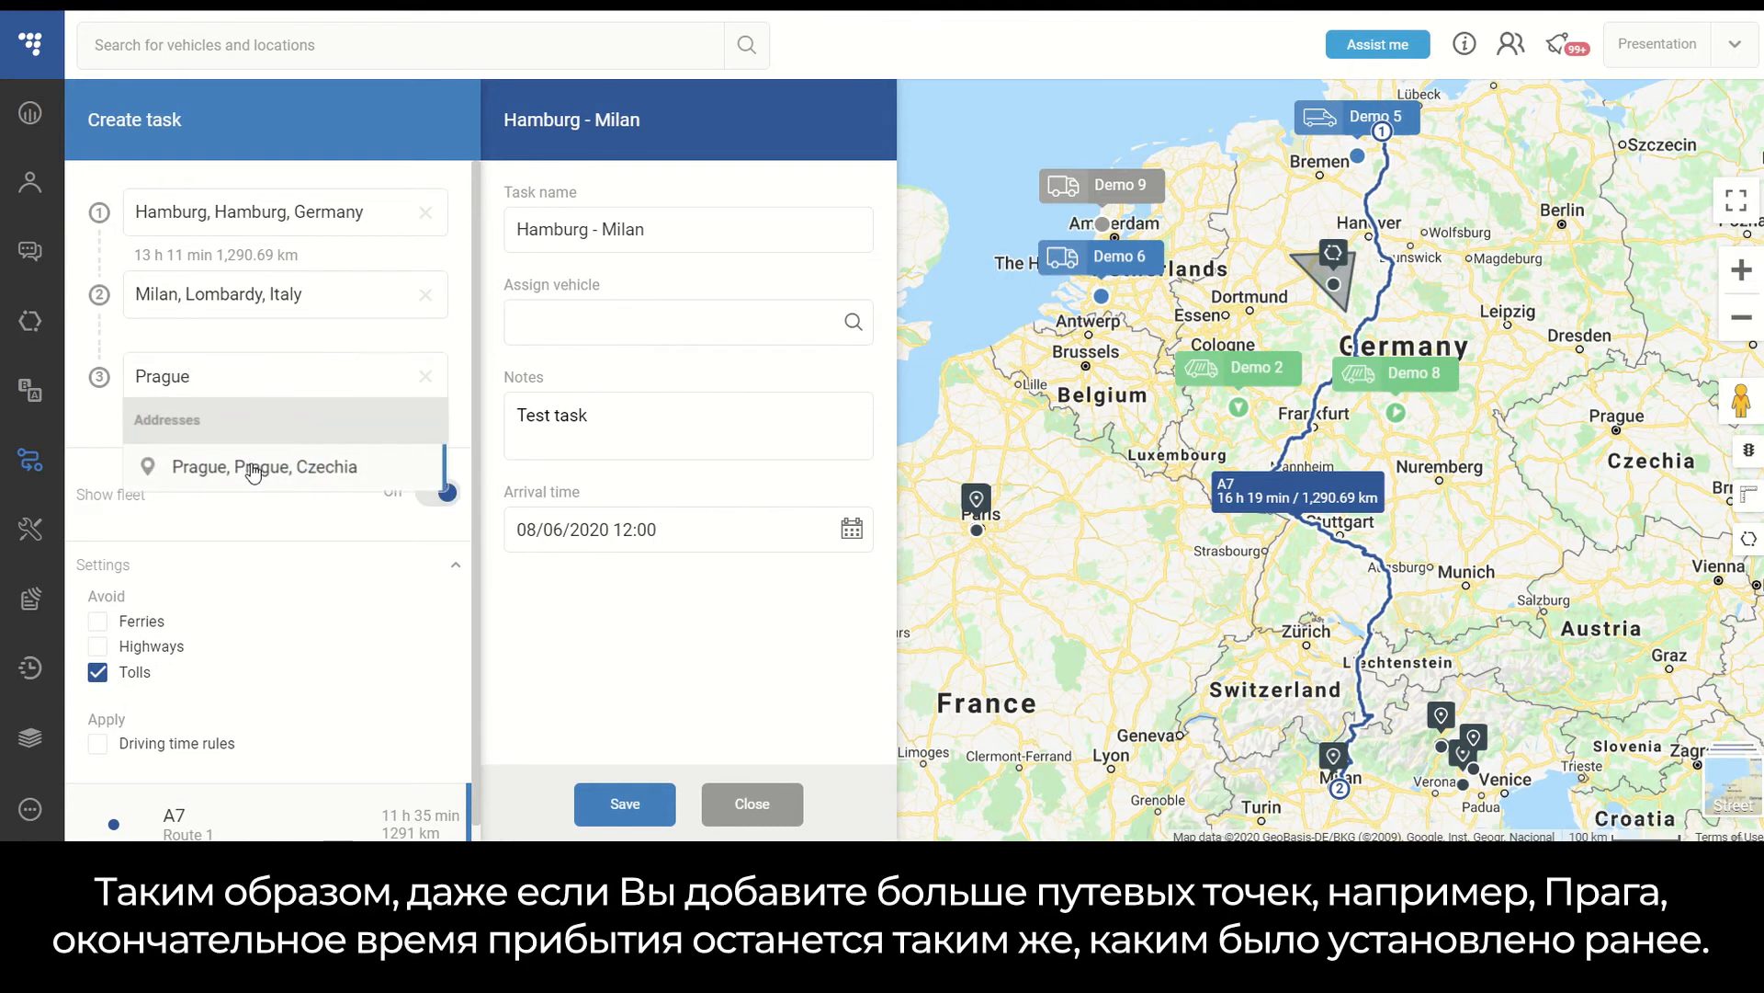
pyautogui.click(253, 469)
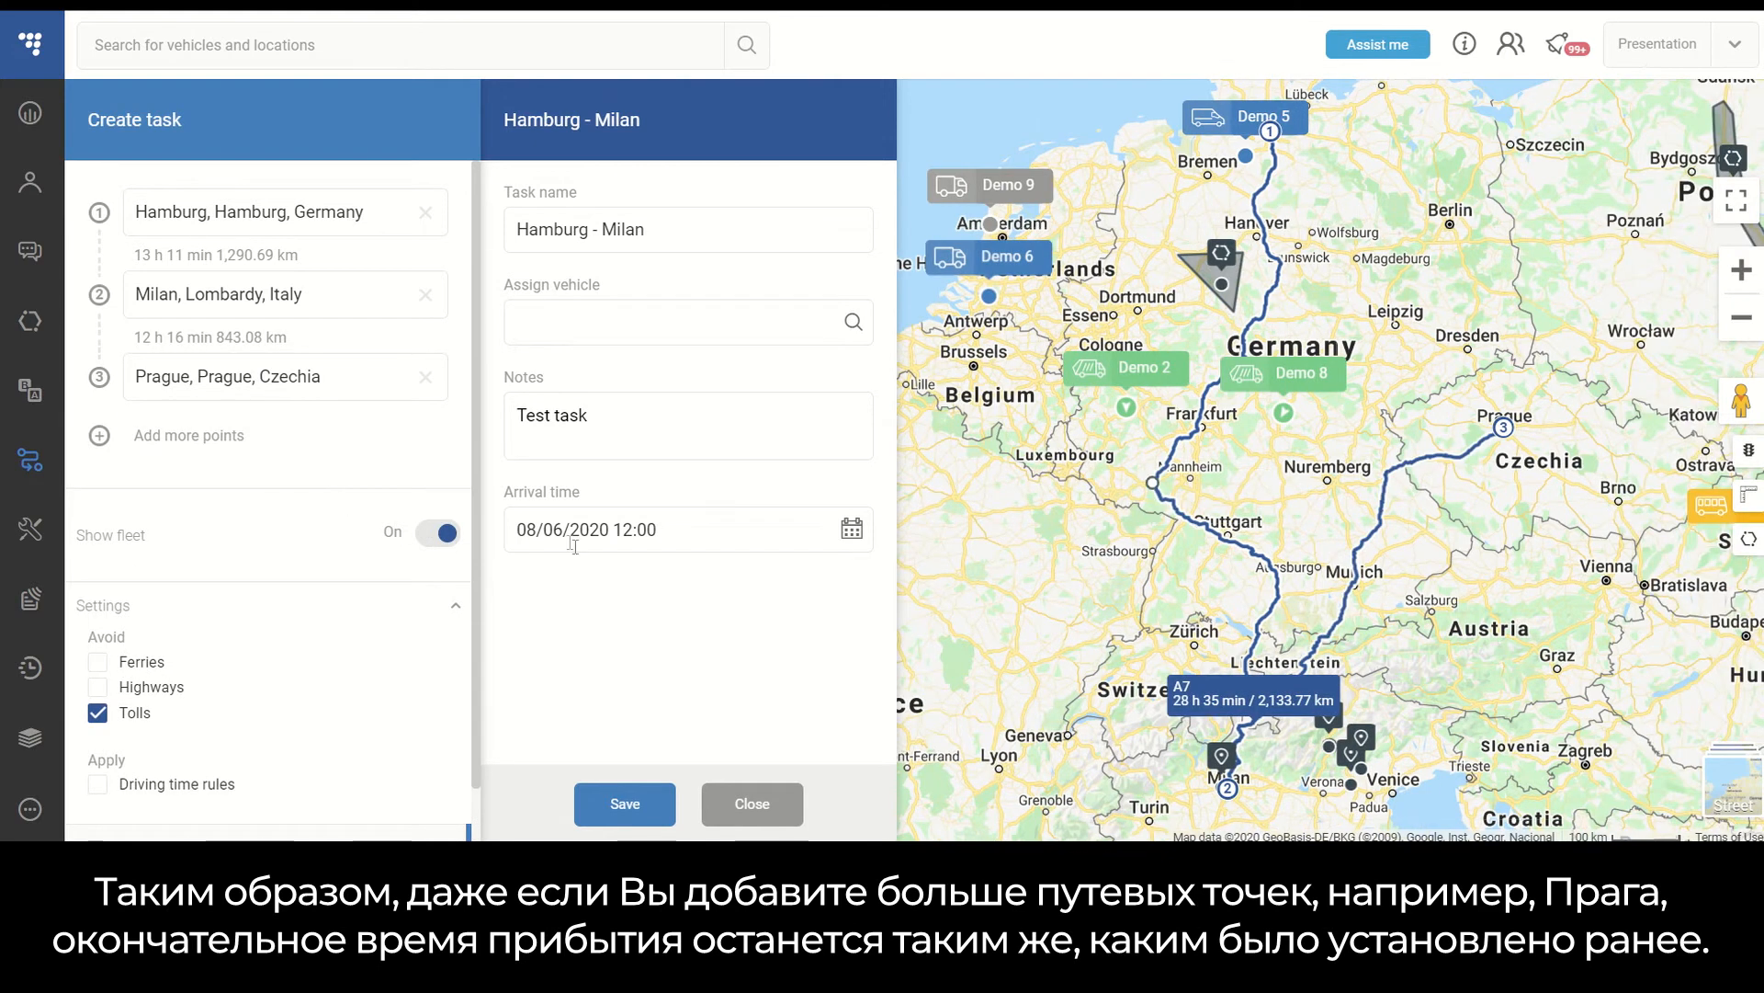
# - Review the truck's vehicle and routing parameters in the routing settings, then save them
pyautogui.moveTo(1181, 703)
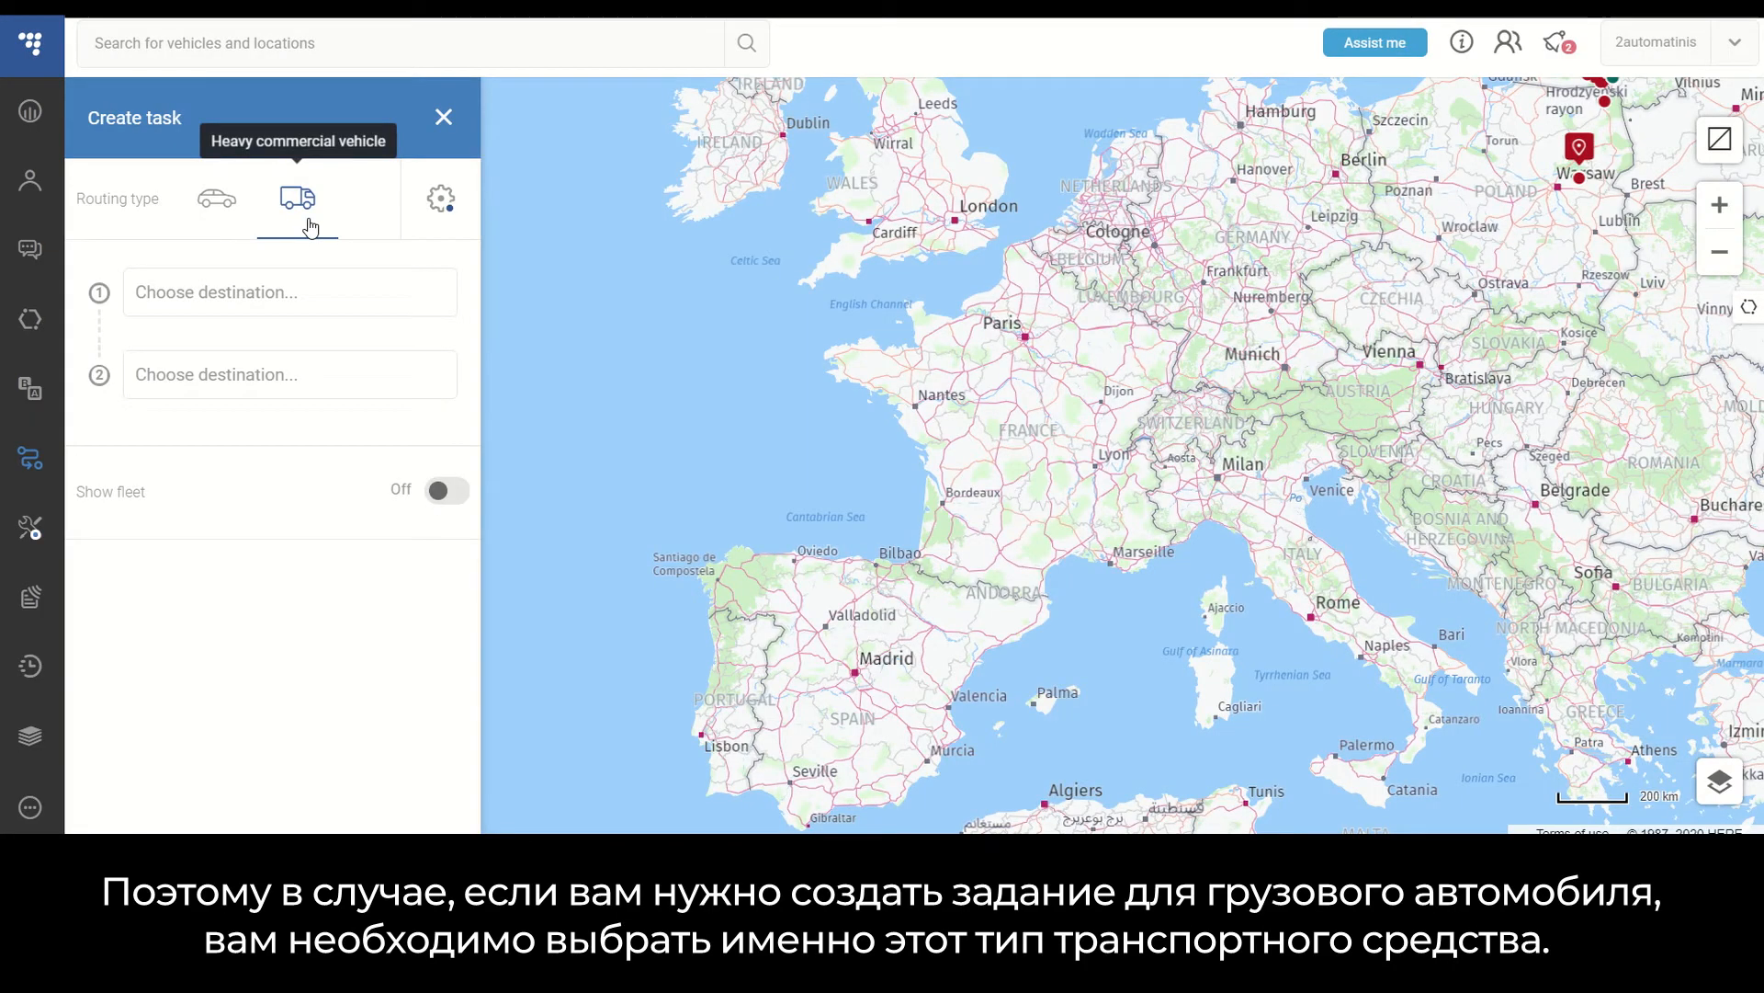
pyautogui.click(442, 201)
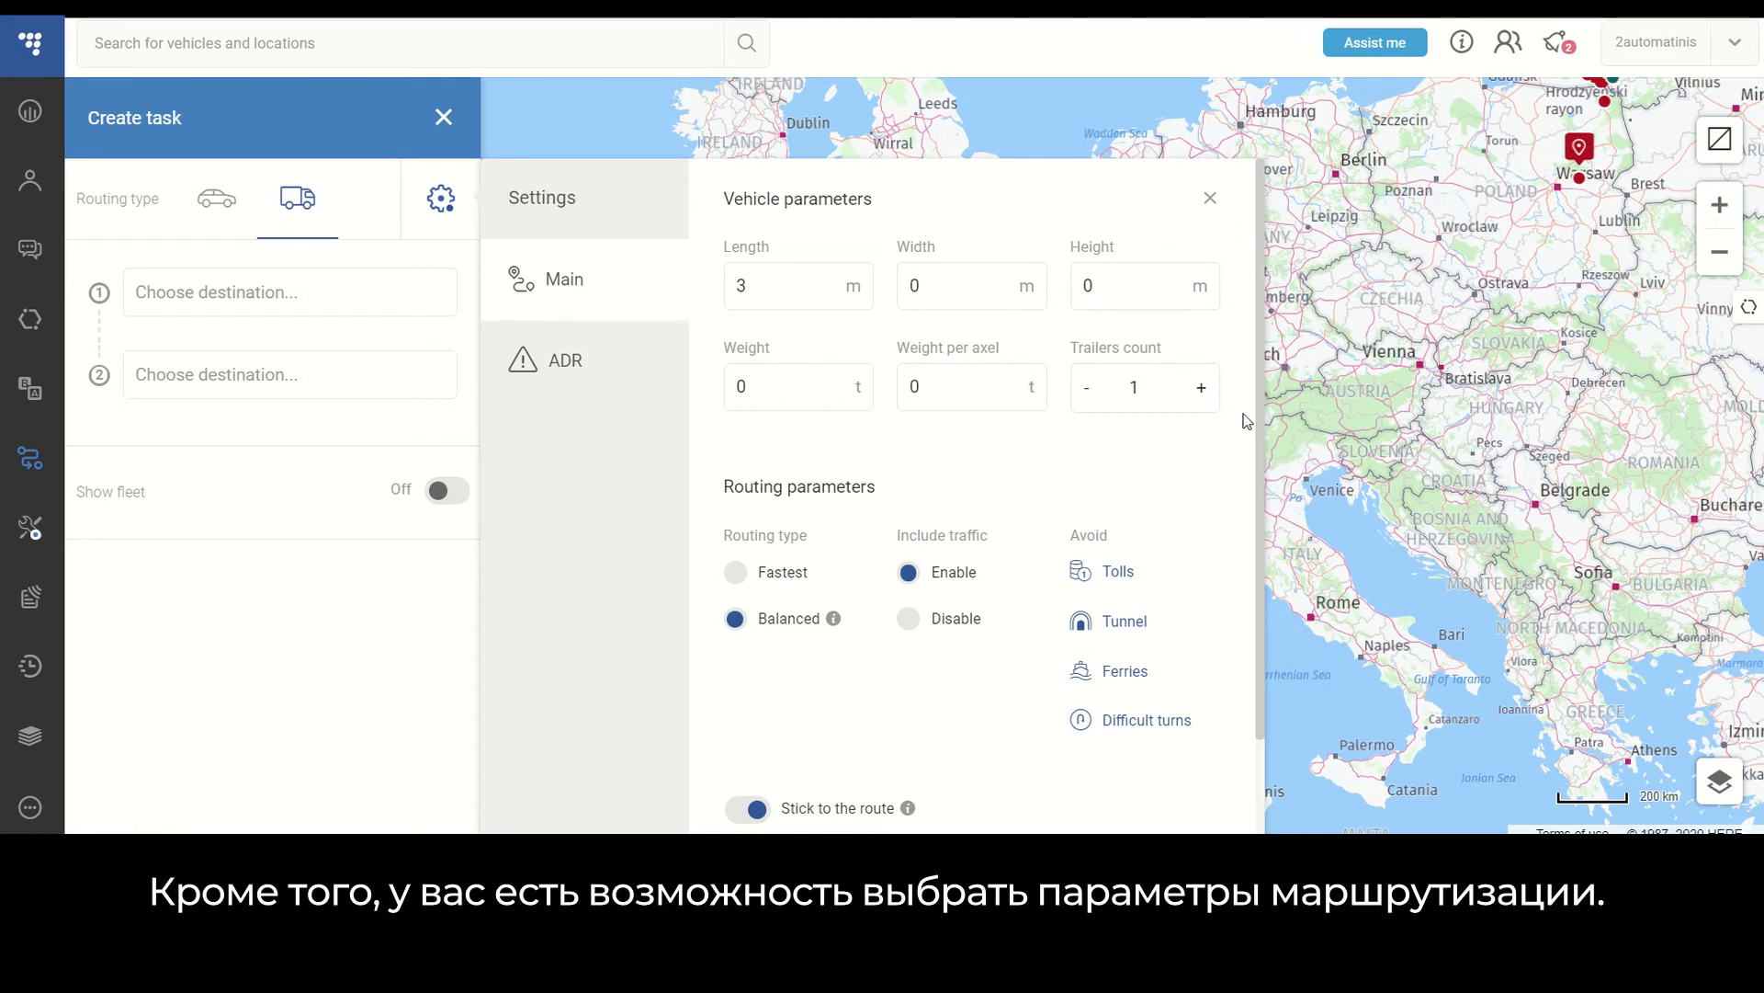
pyautogui.scroll(-2, 1247, 422)
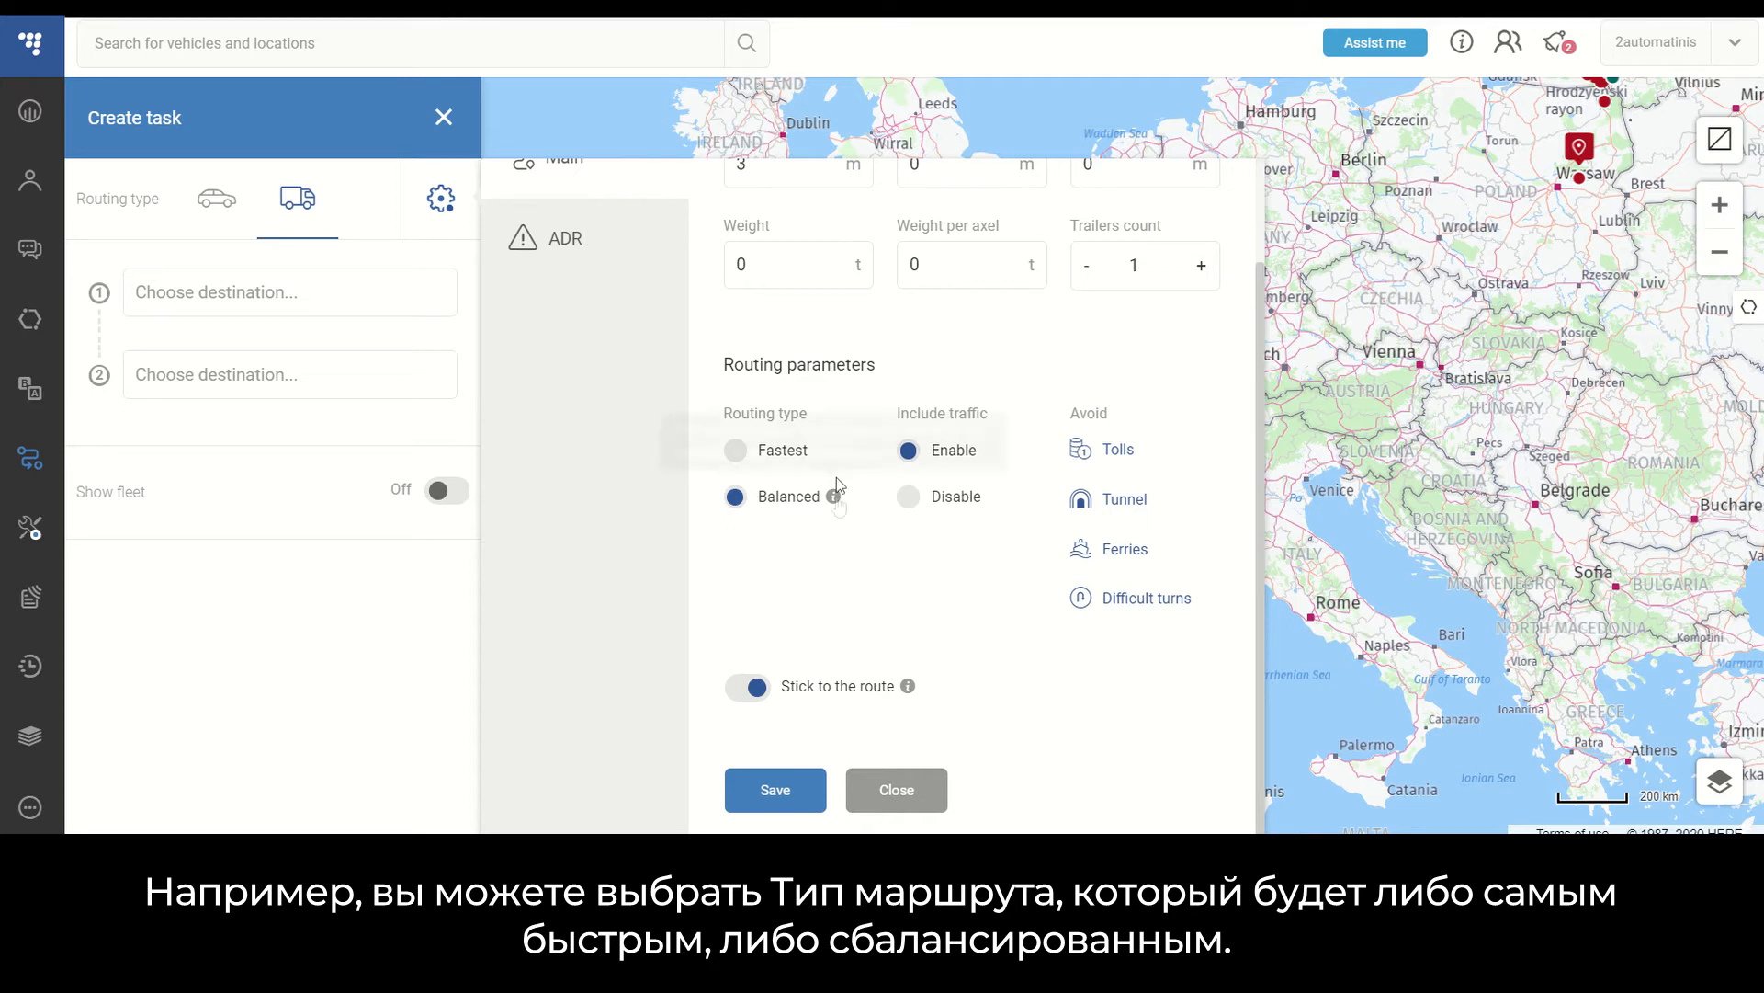
pyautogui.moveTo(838, 504)
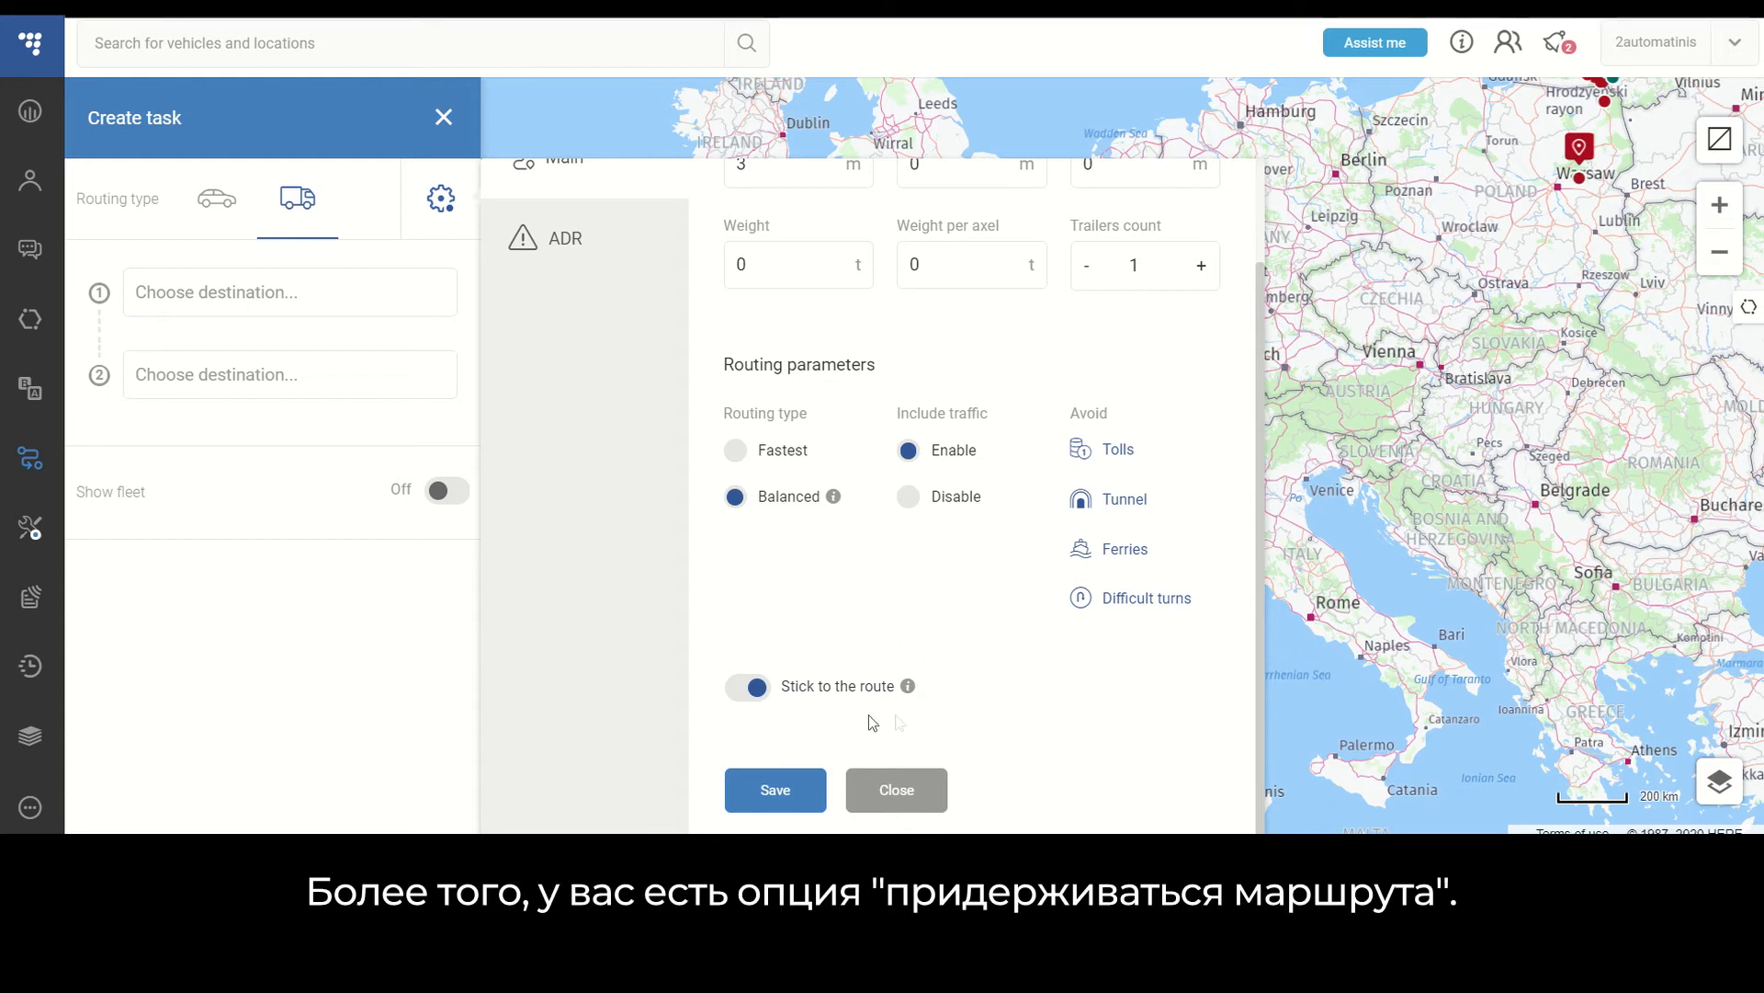
pyautogui.moveTo(914, 696)
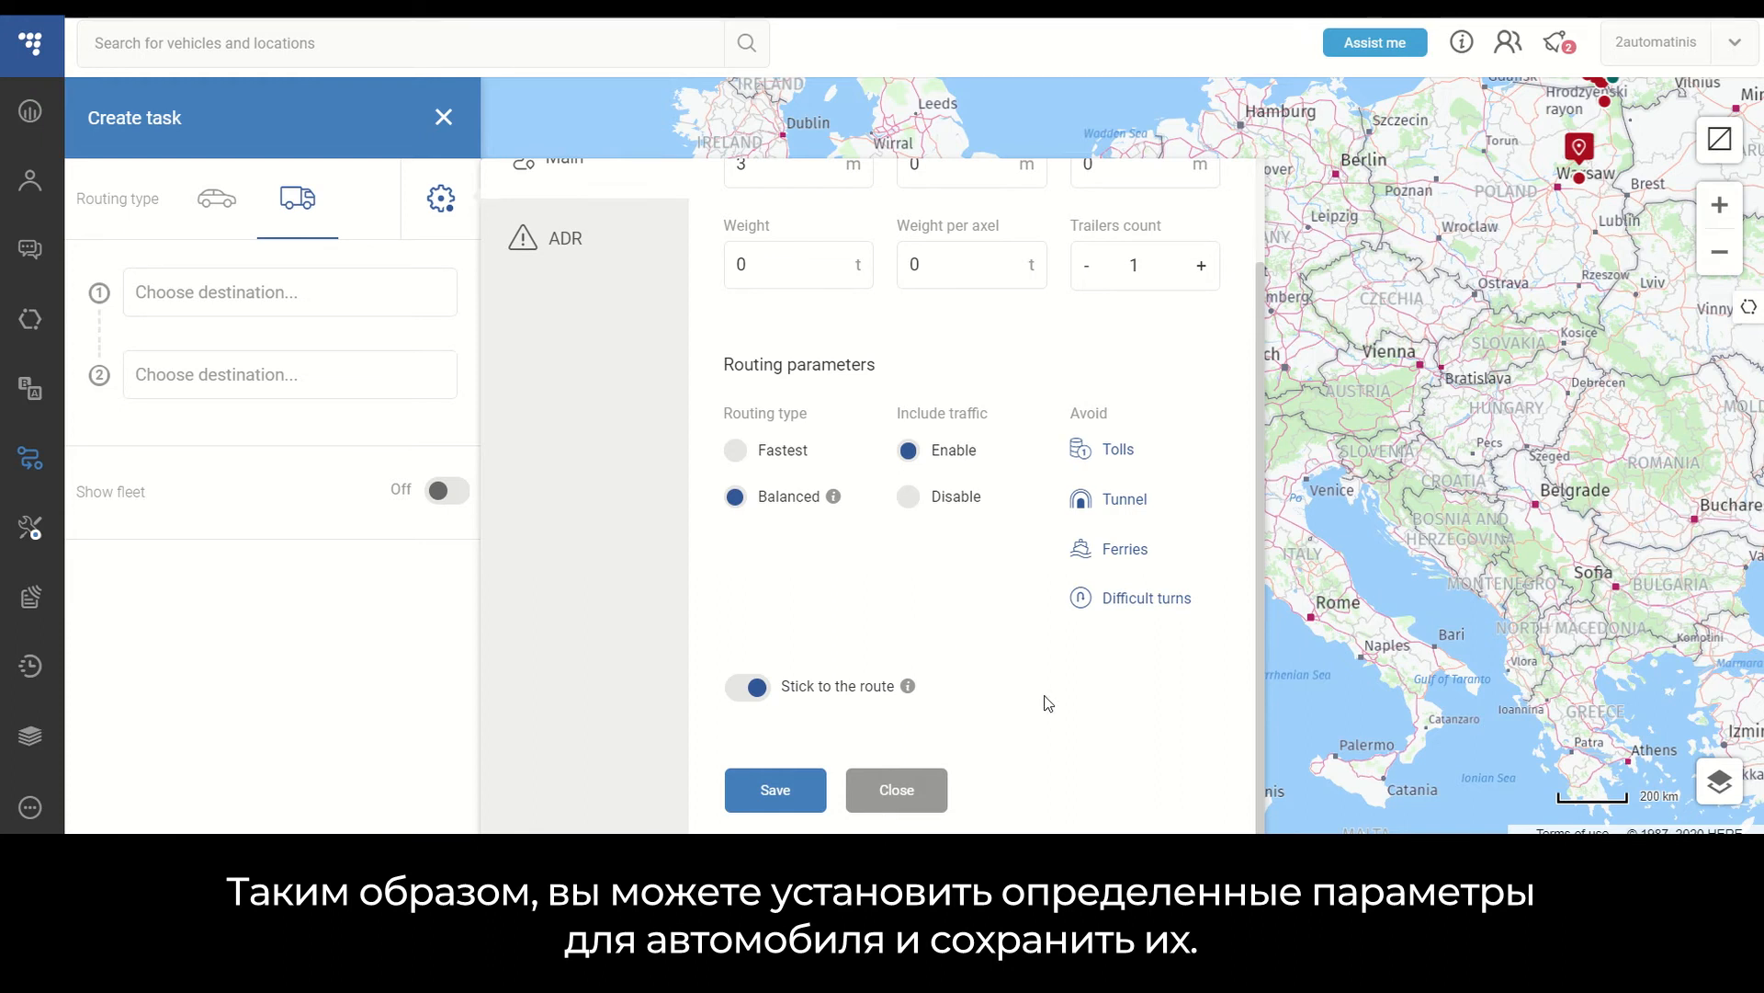
pyautogui.scroll(2, 1048, 703)
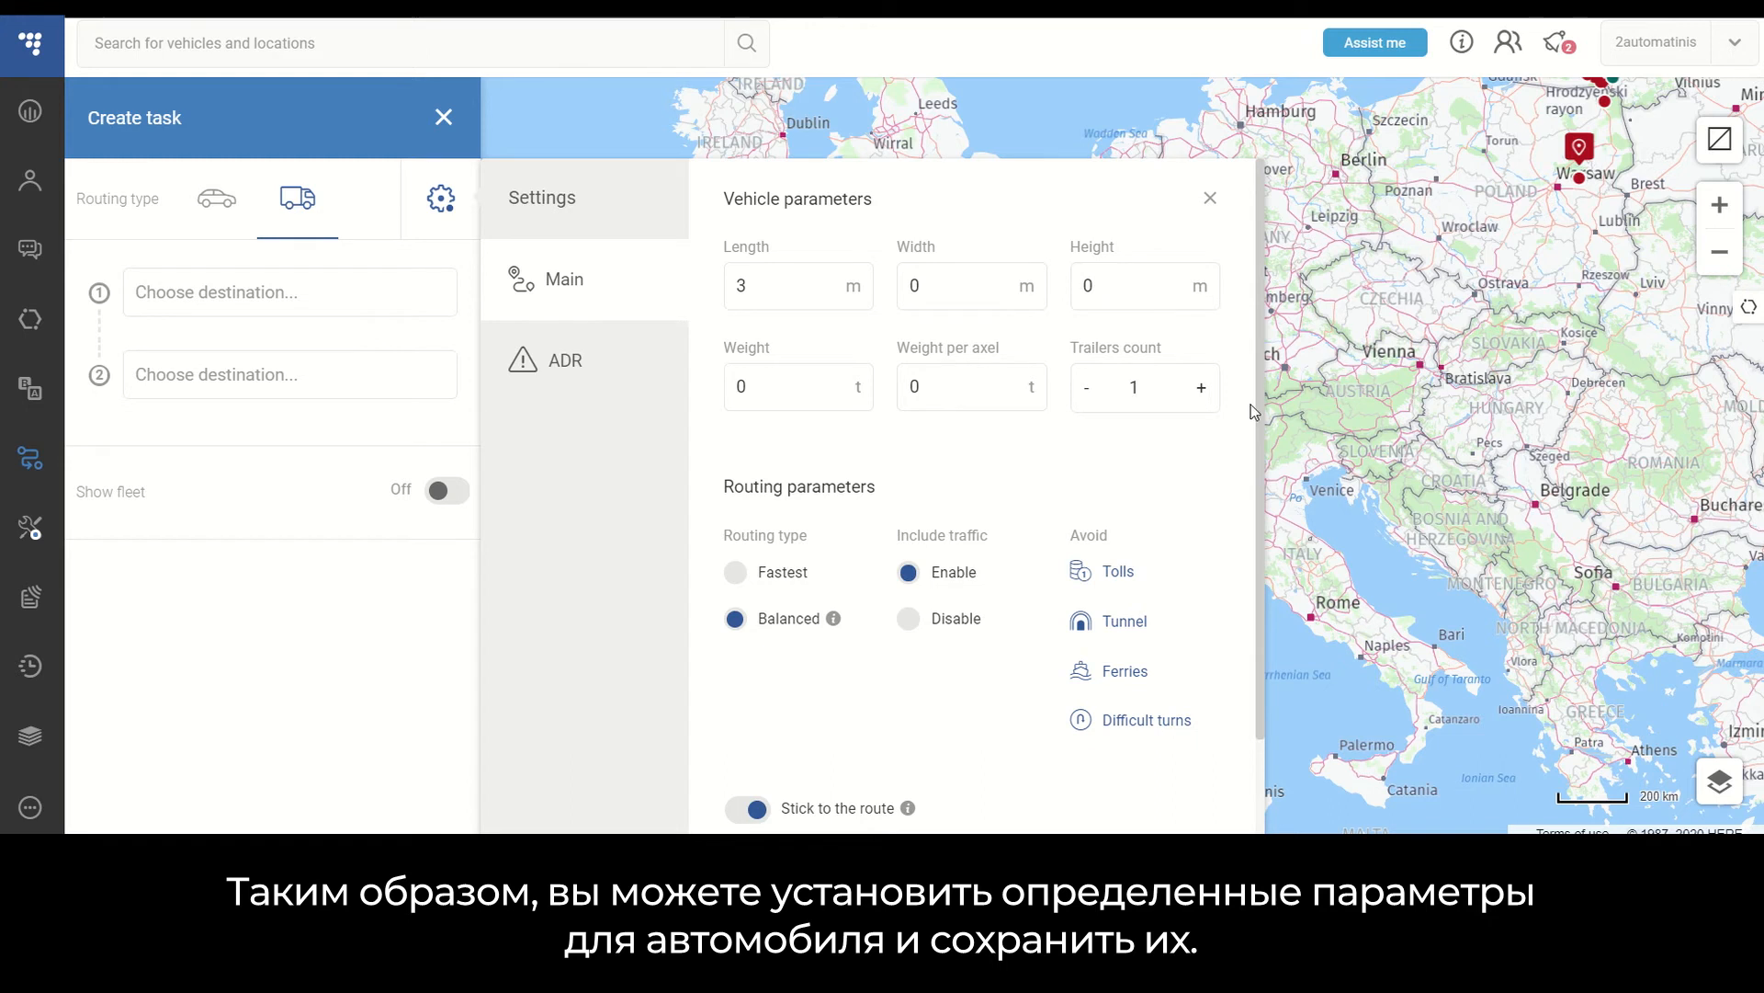
pyautogui.scroll(-1, 1214, 588)
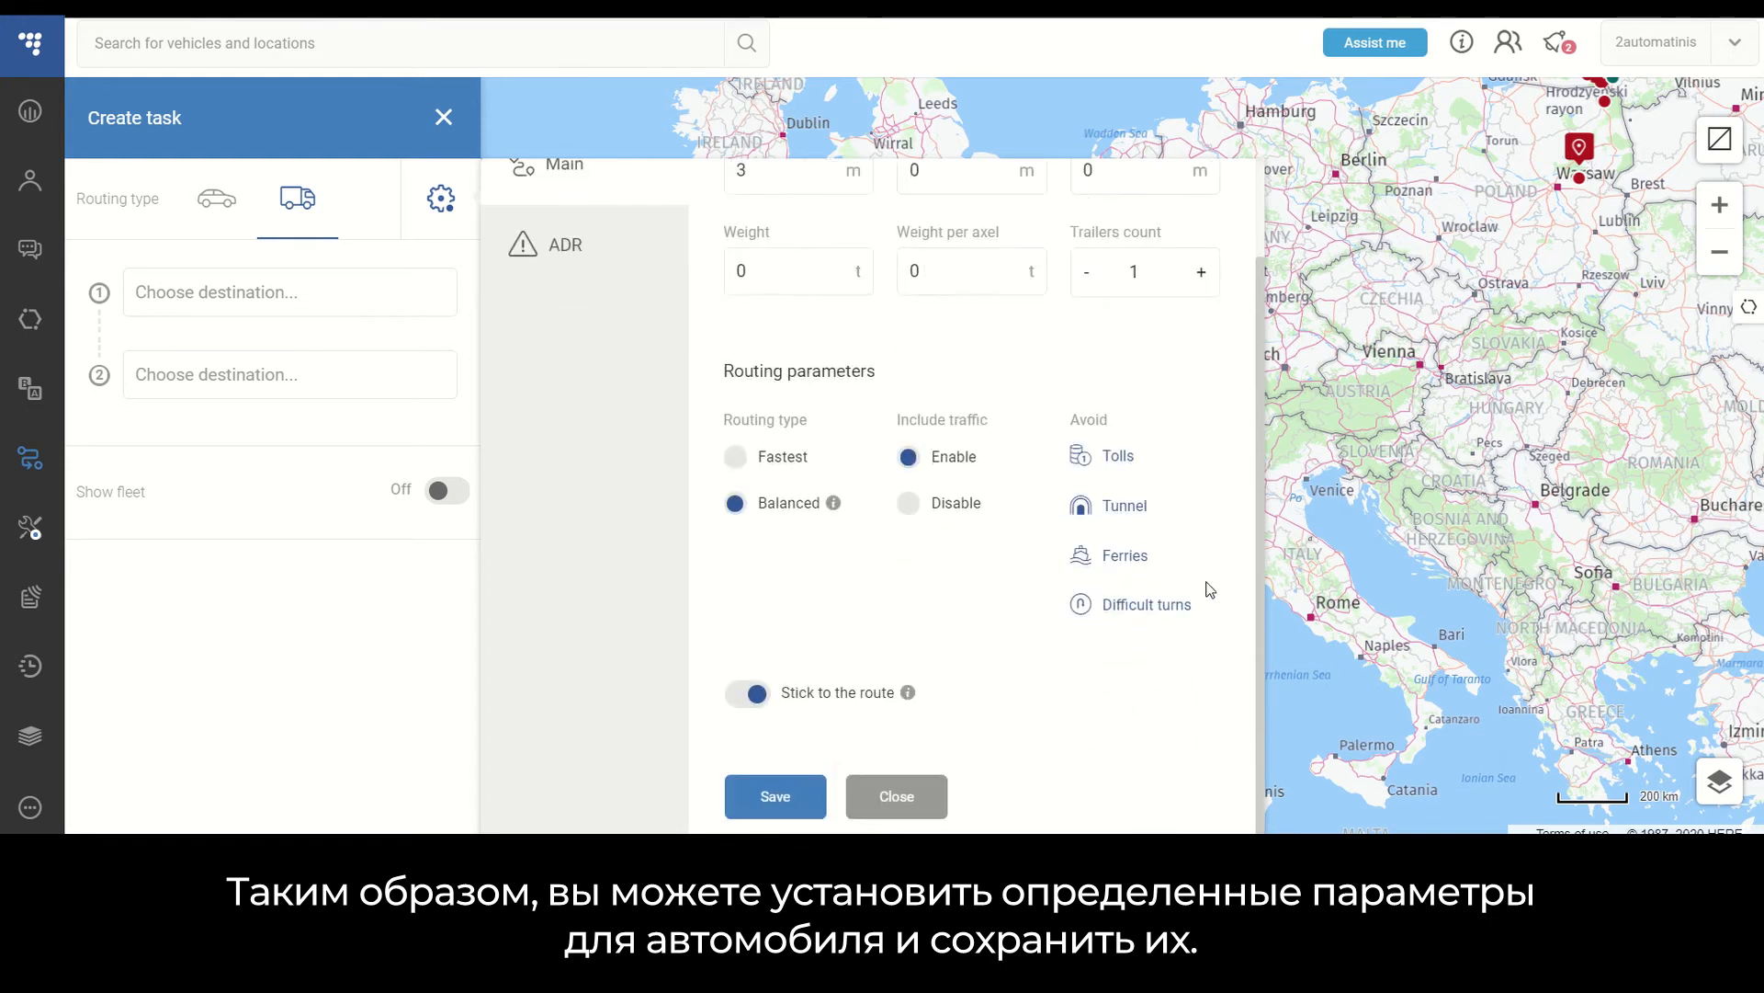
pyautogui.click(763, 802)
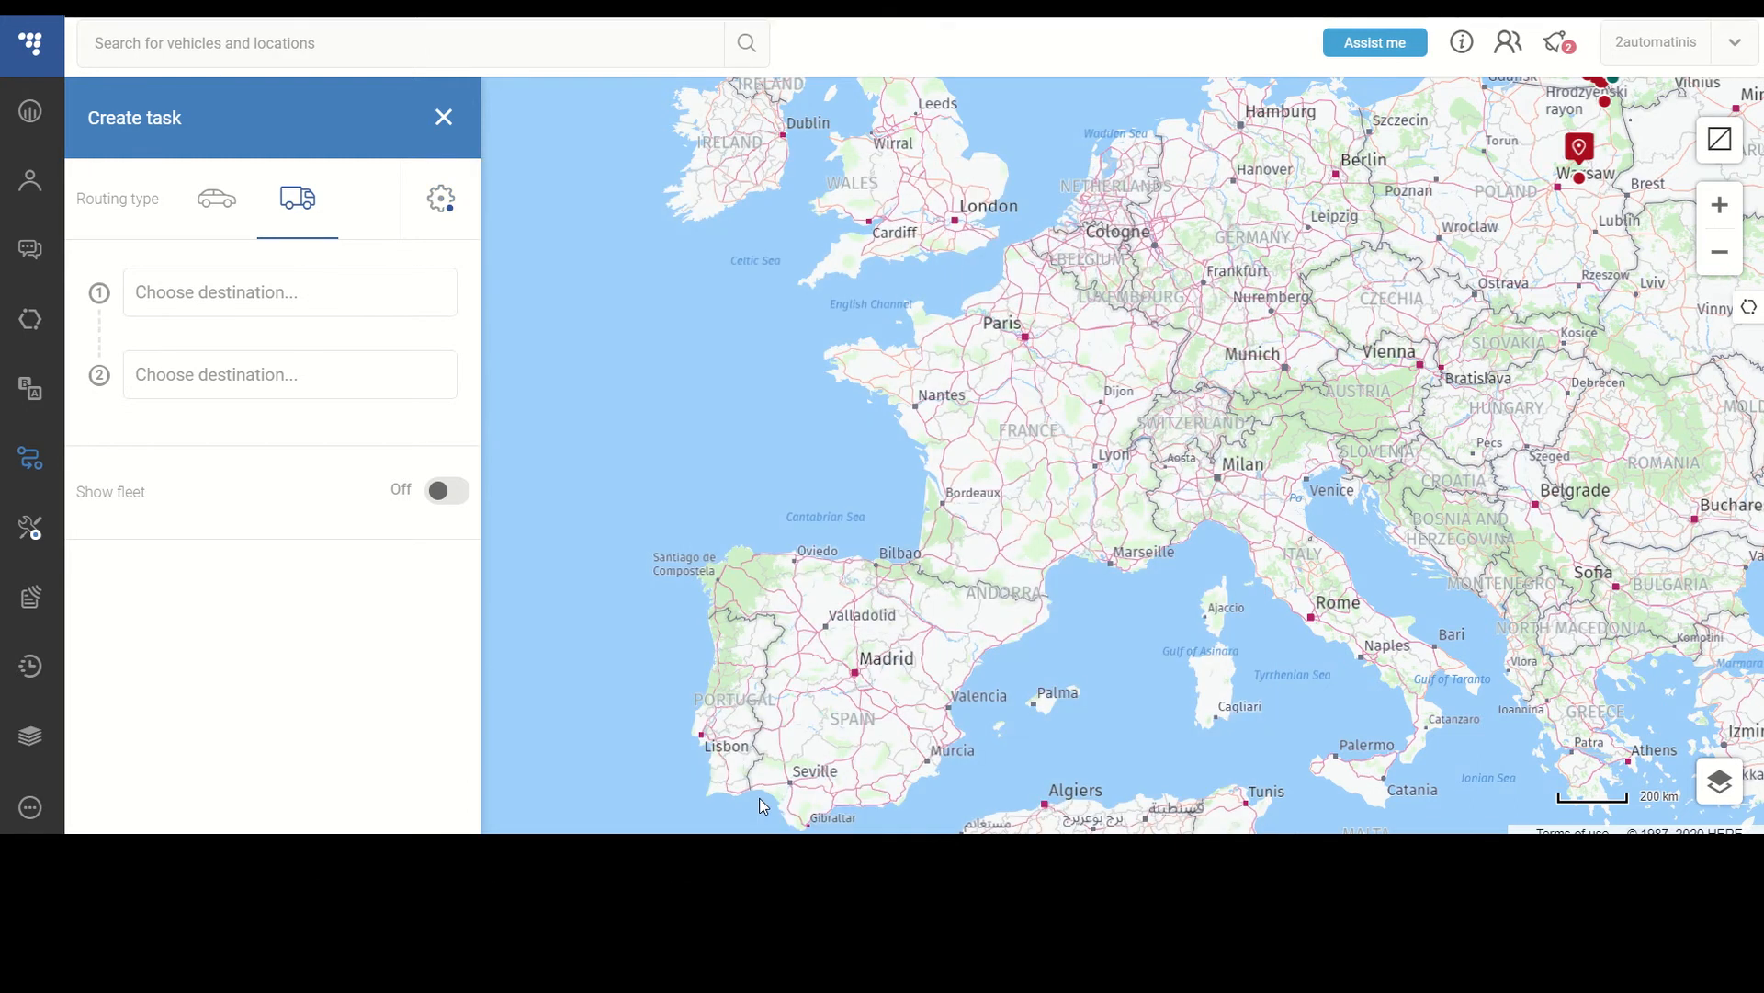
# - Review the ADR hazardous materials and tunnel categories alongside the main parameters, then save the settings
pyautogui.click(443, 198)
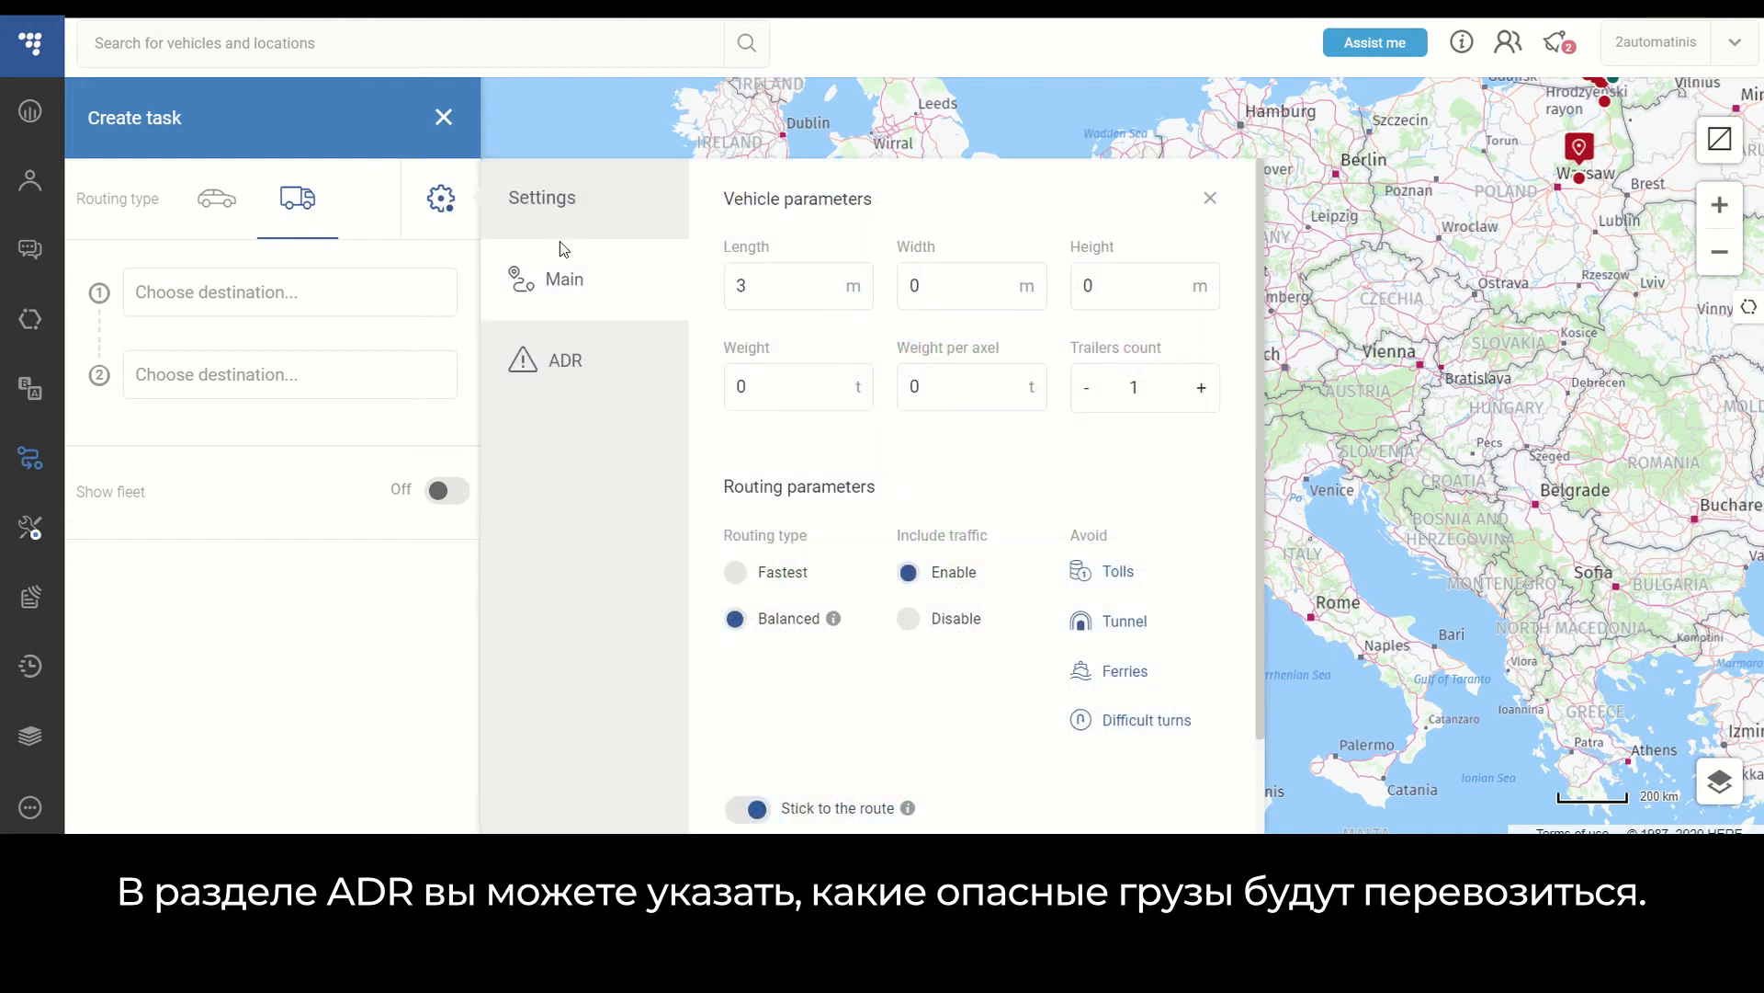
pyautogui.click(575, 368)
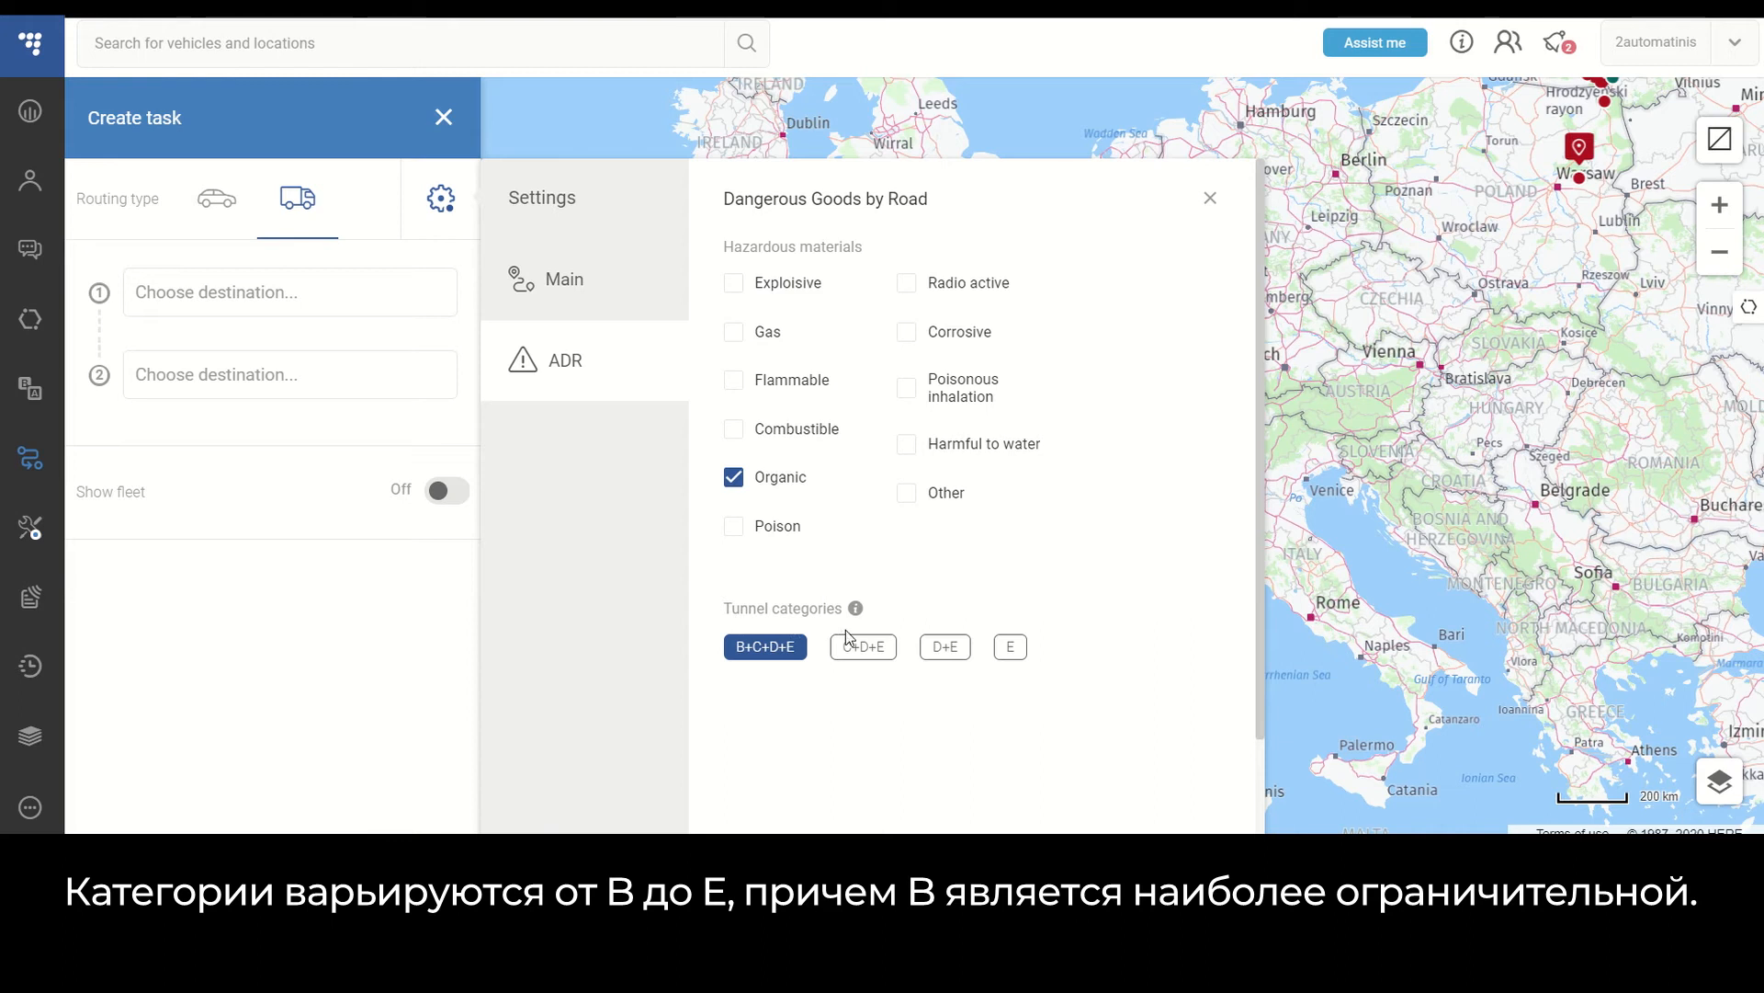
pyautogui.moveTo(856, 618)
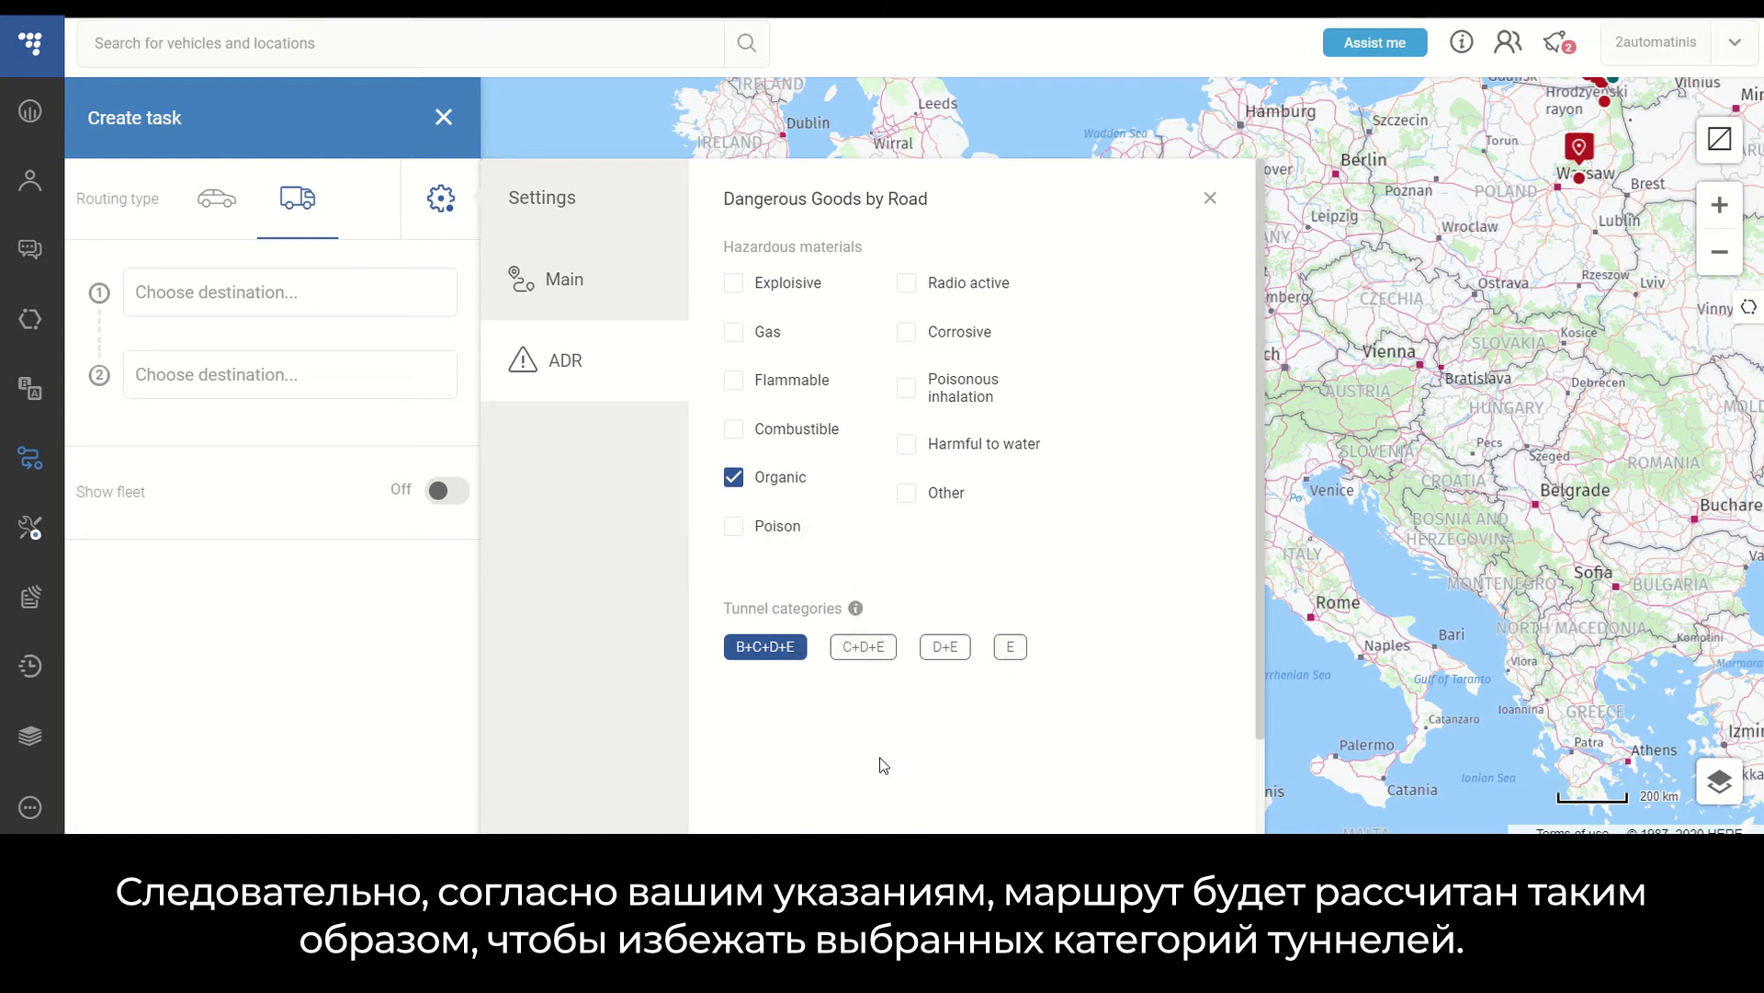
pyautogui.click(623, 299)
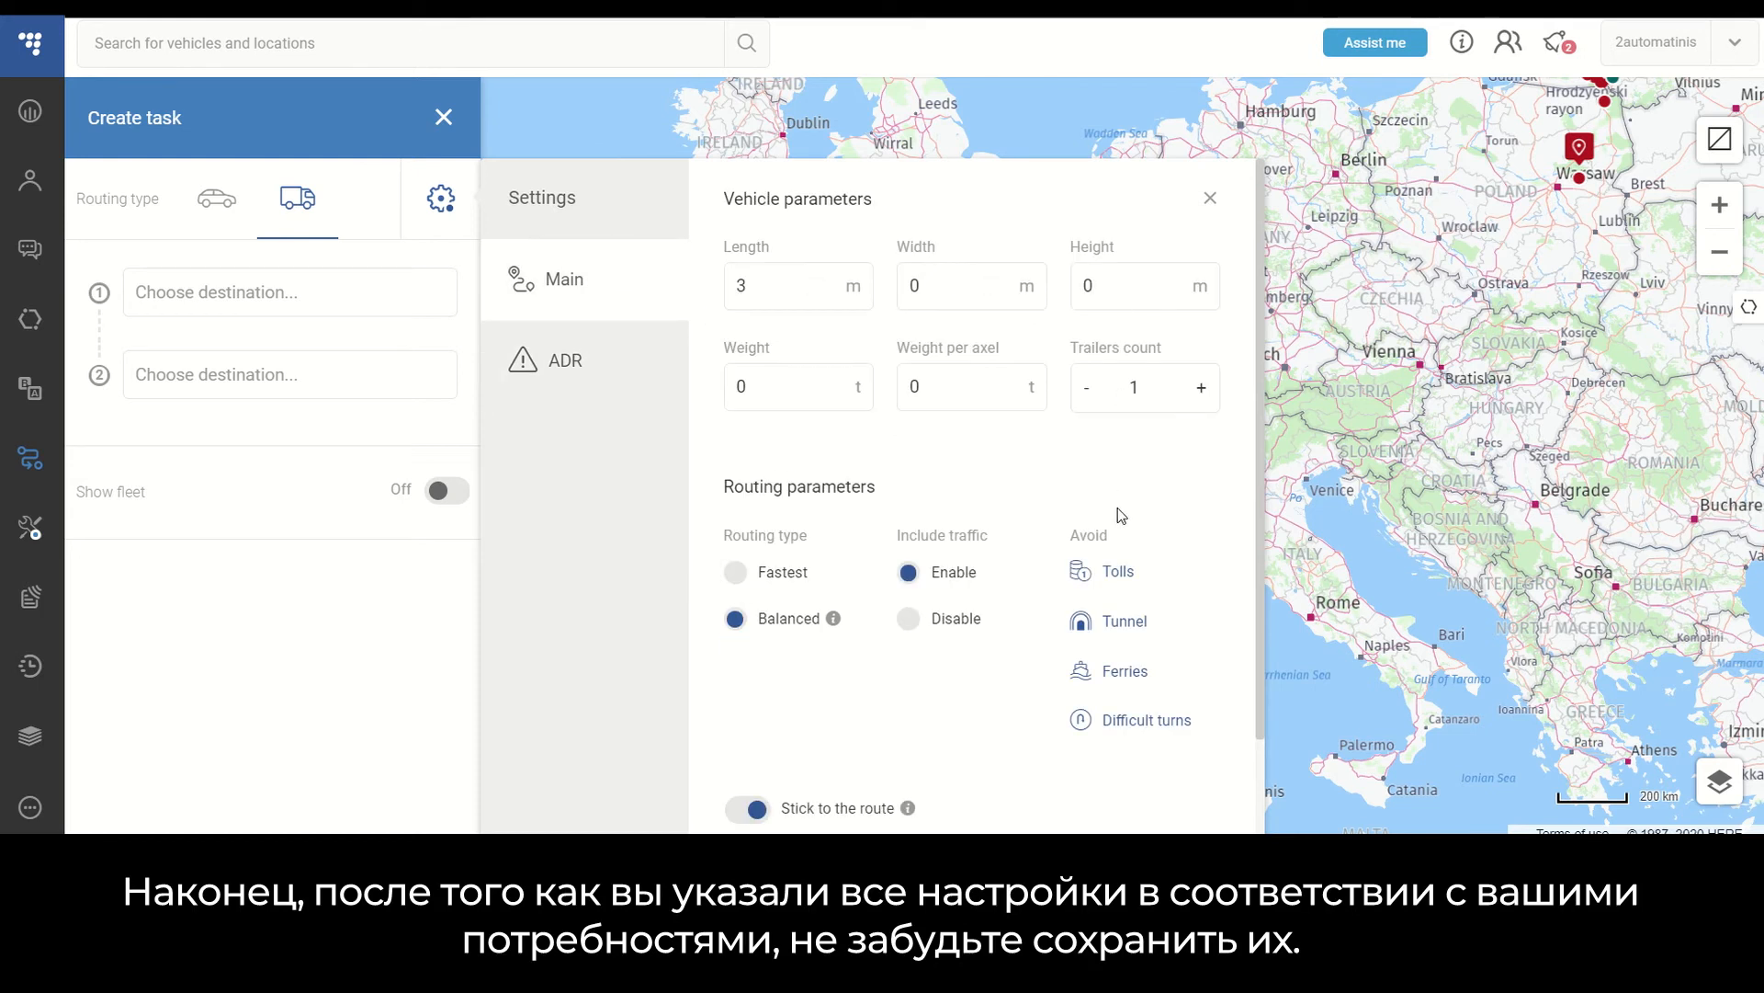
pyautogui.scroll(-2, 1118, 512)
pyautogui.scroll(2, 1119, 512)
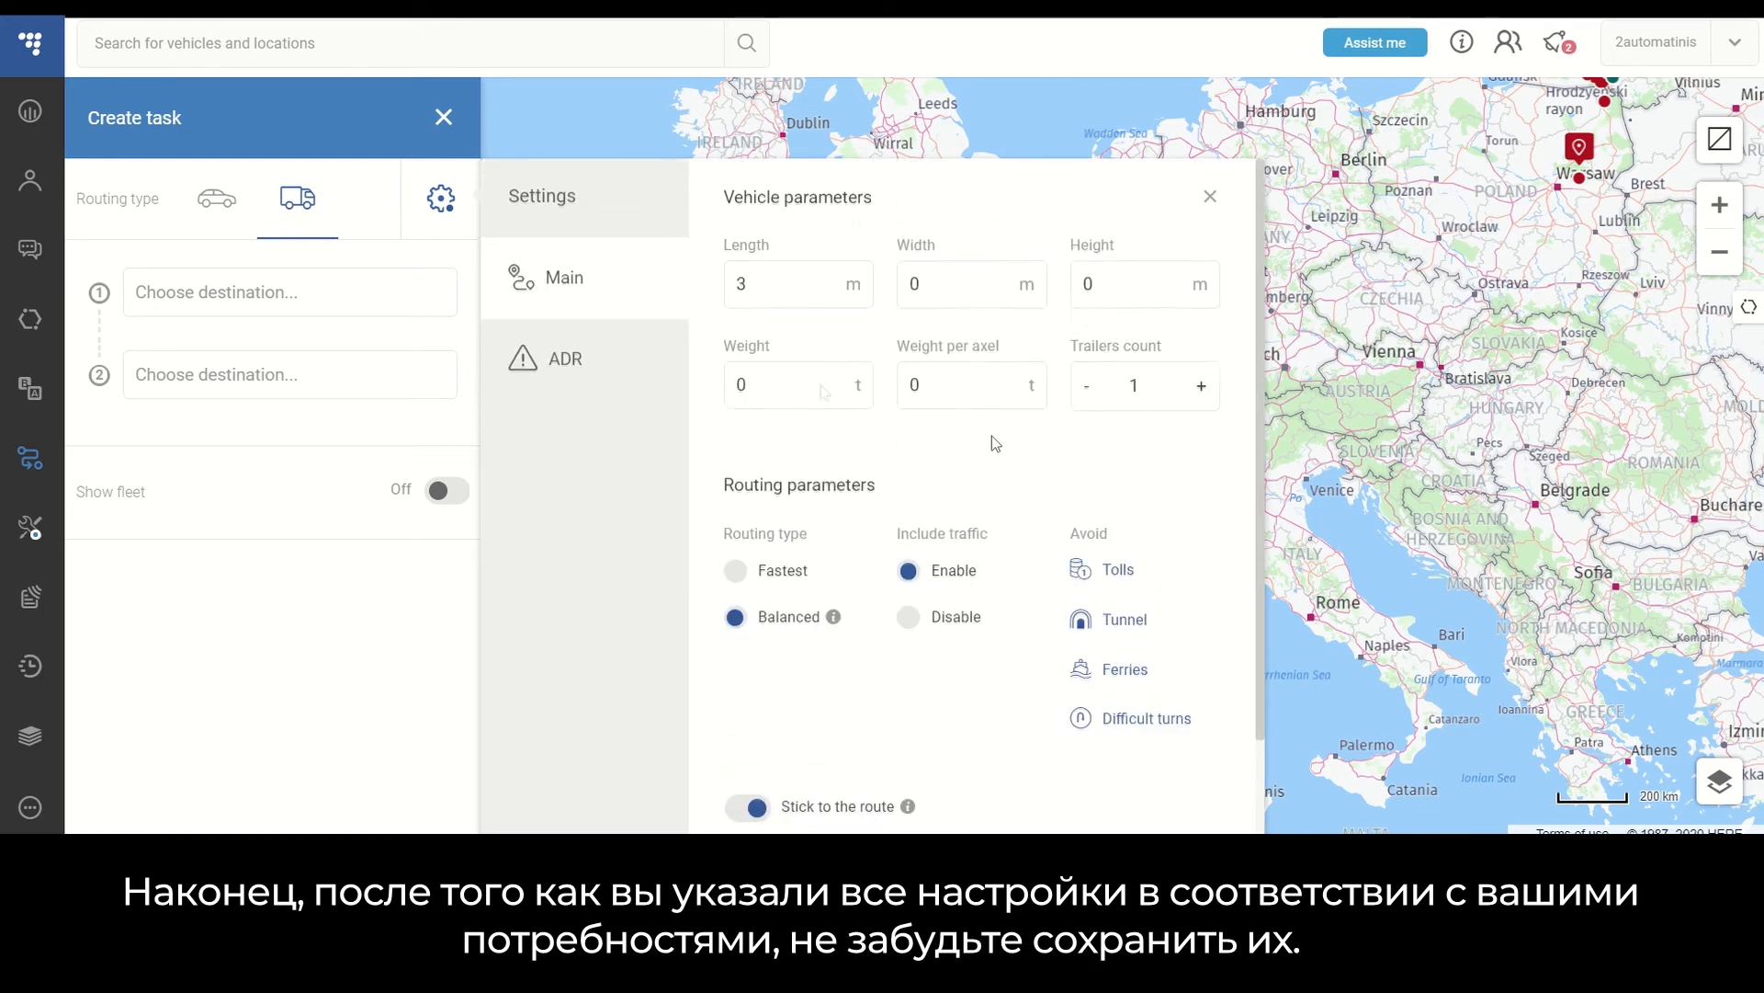
pyautogui.click(619, 372)
pyautogui.scroll(-2, 1230, 380)
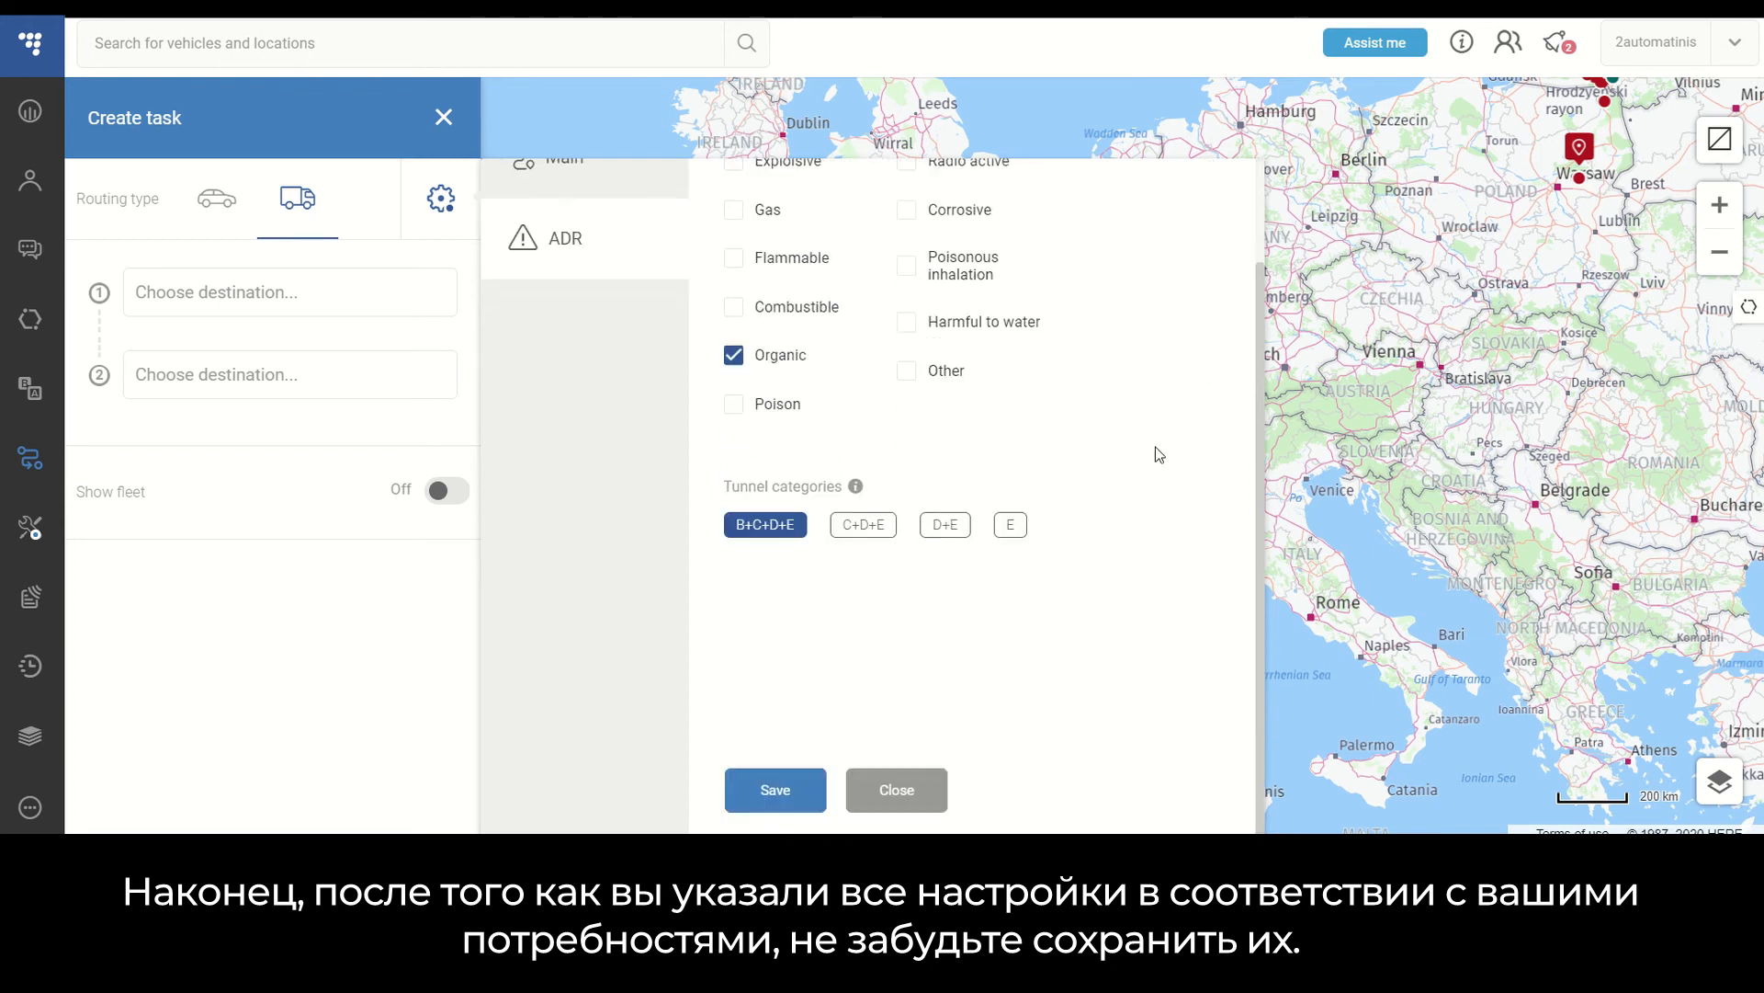
pyautogui.click(796, 795)
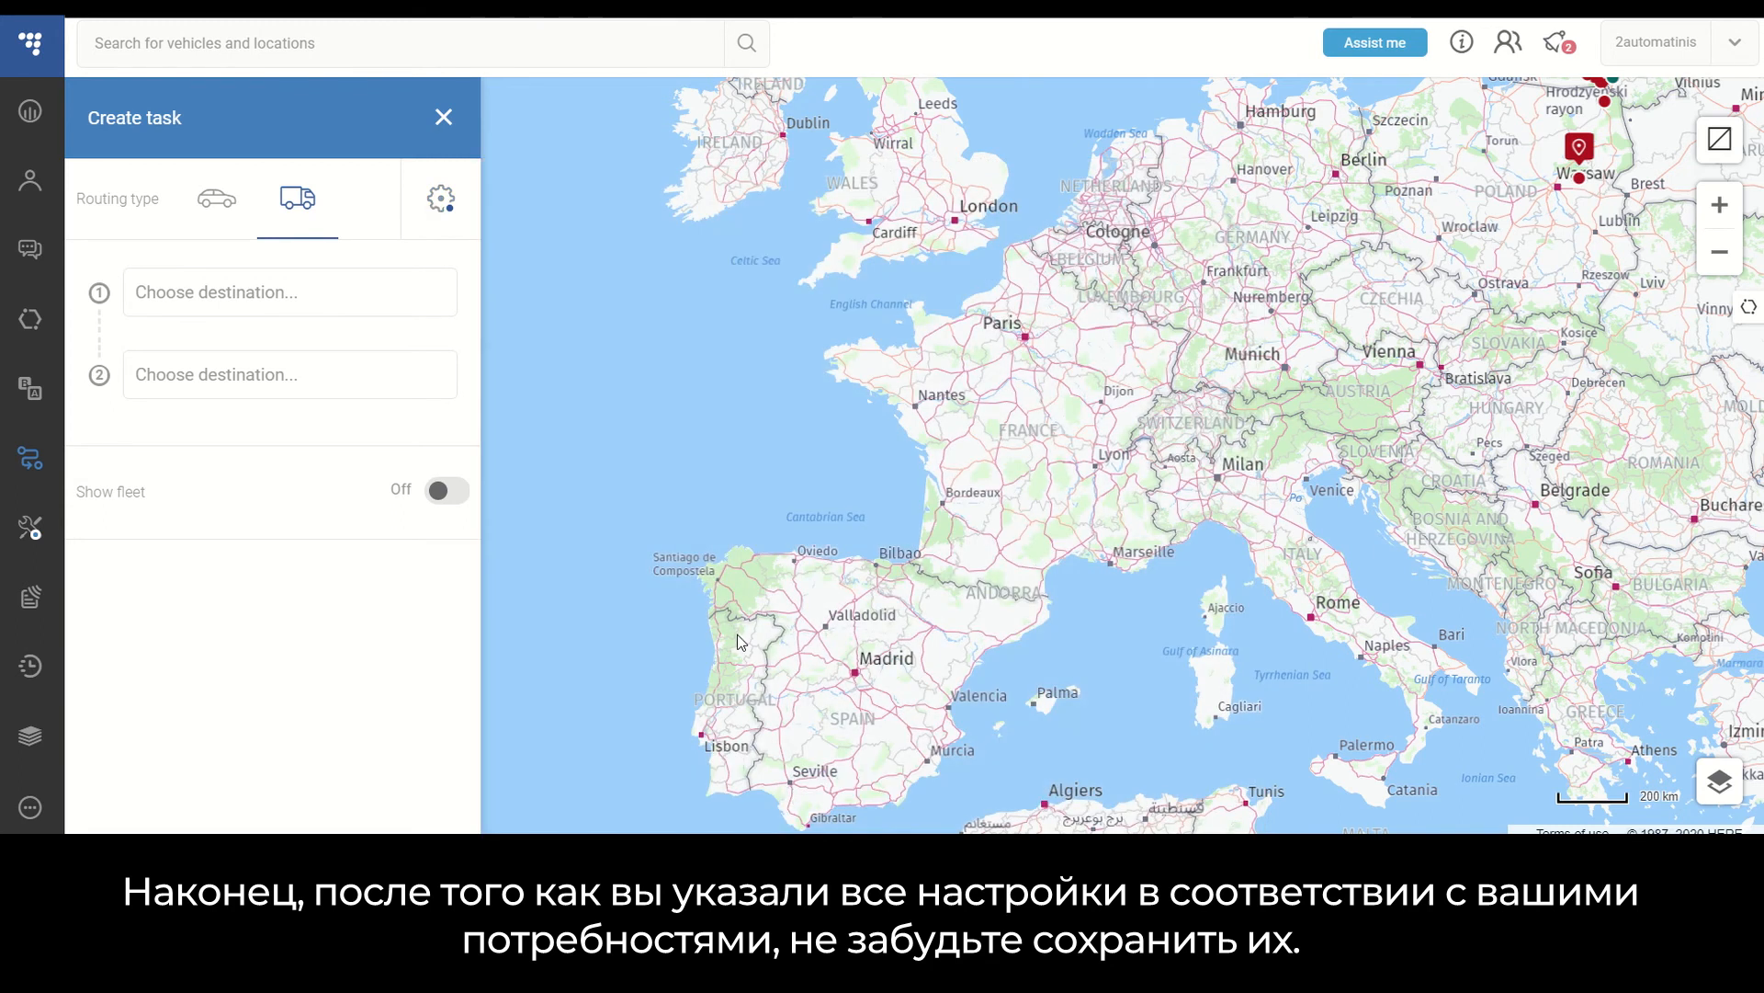
# - Set the truck route's first point to Hamburg, Hamburg, 20354, Germany and the second point to Milan
pyautogui.click(366, 306)
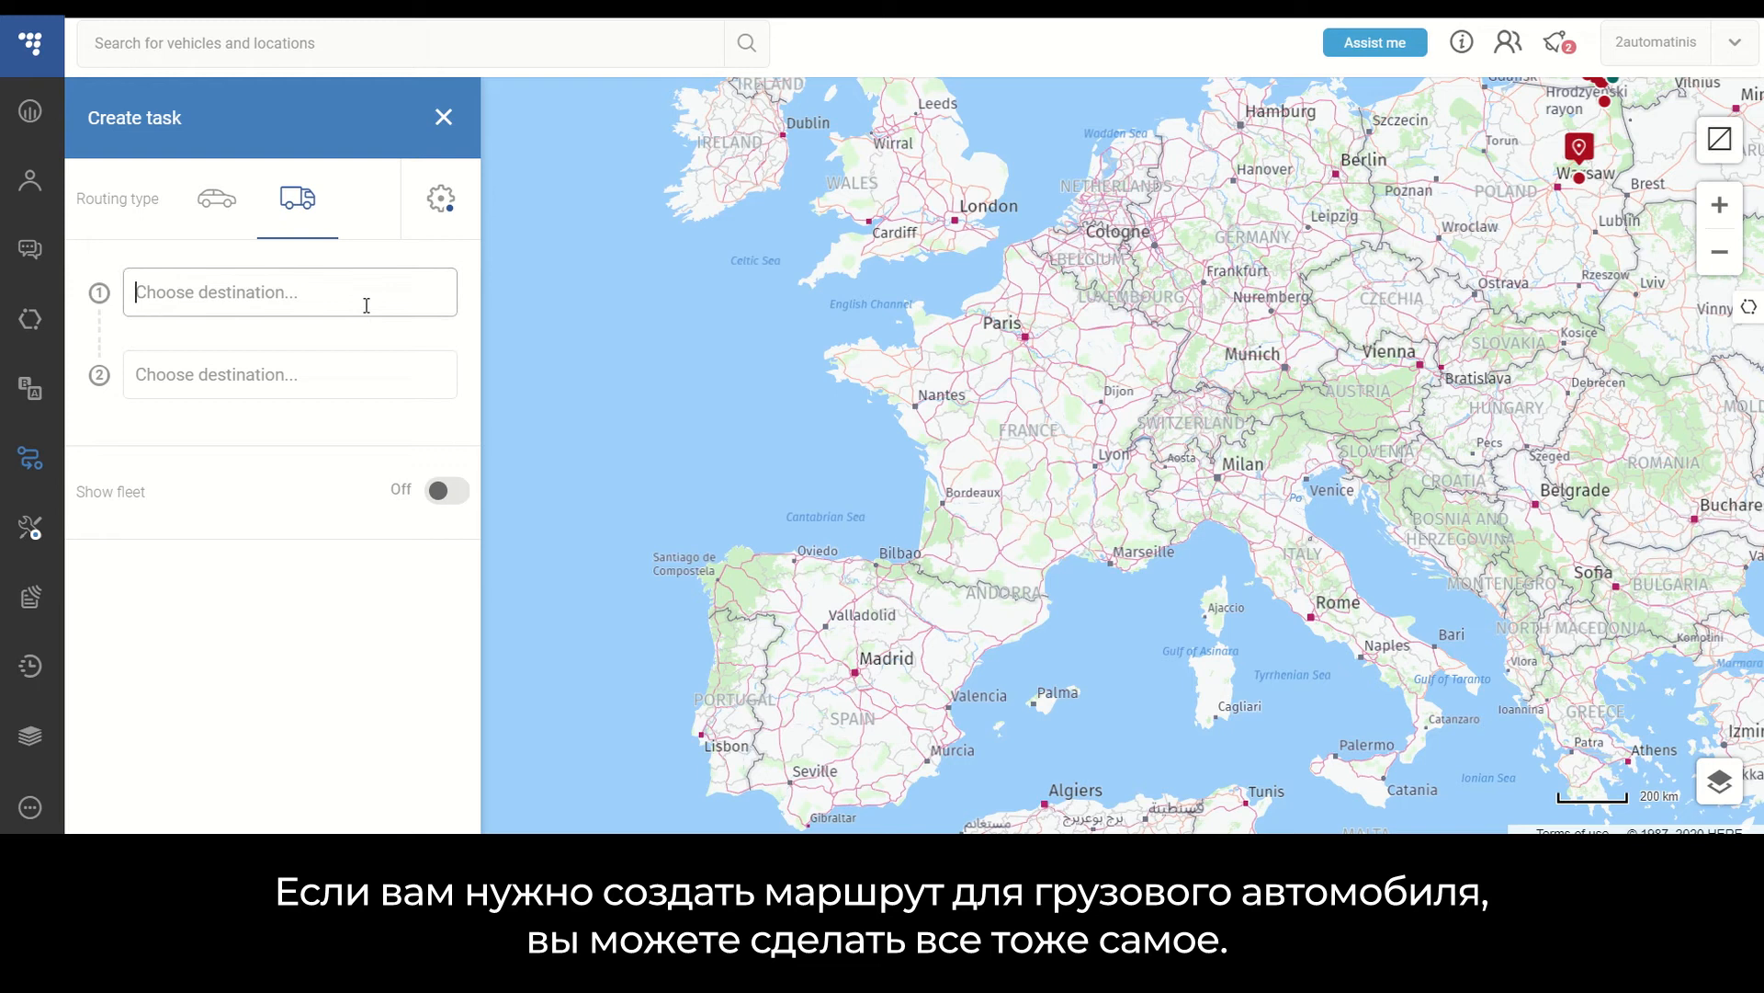
pyautogui.write('Hamburg')
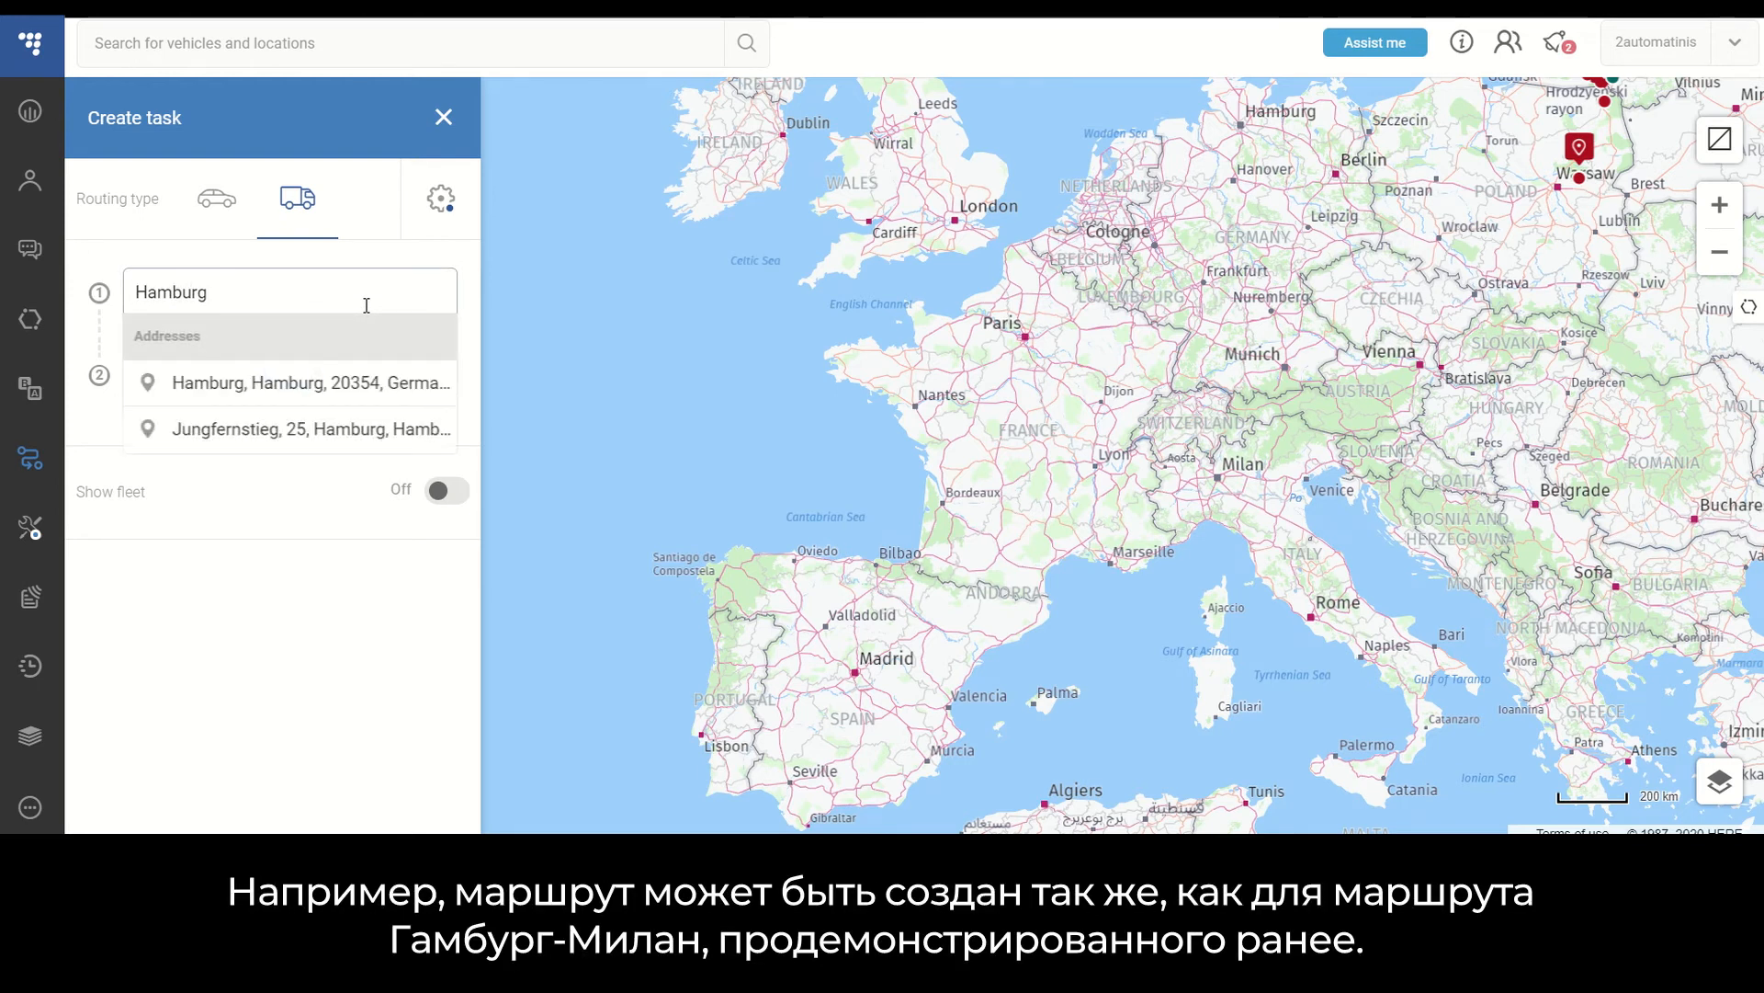
pyautogui.click(358, 388)
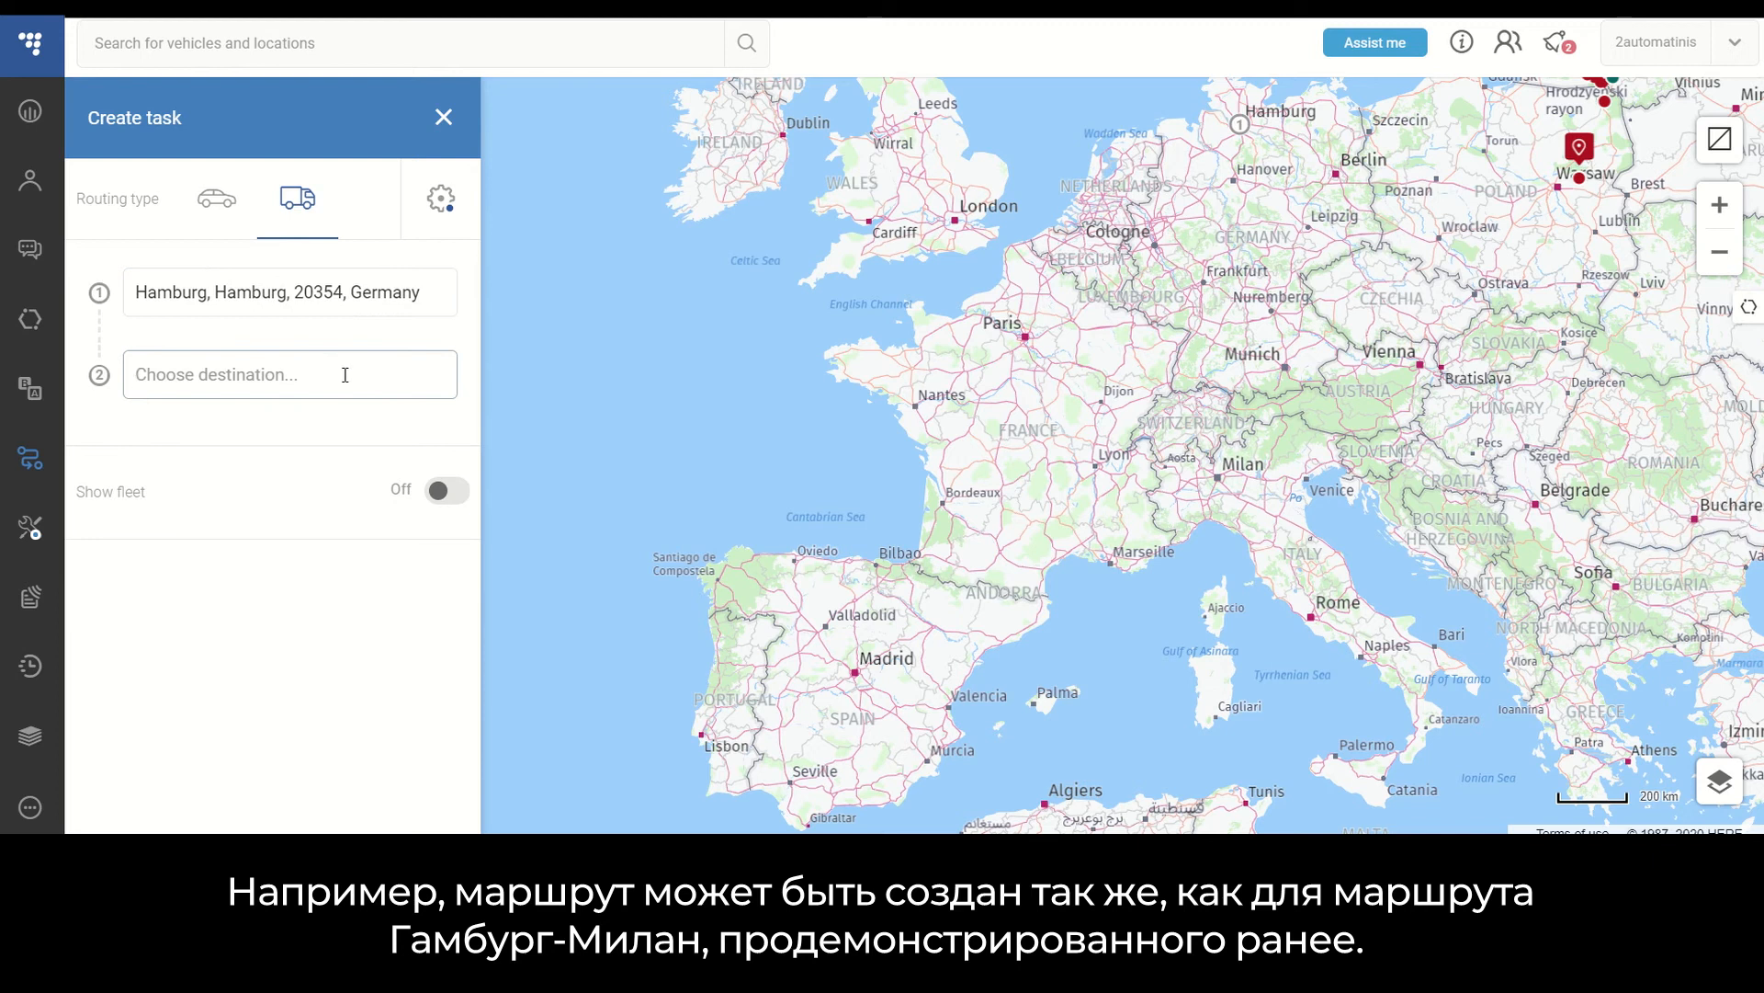
pyautogui.write('Milan')
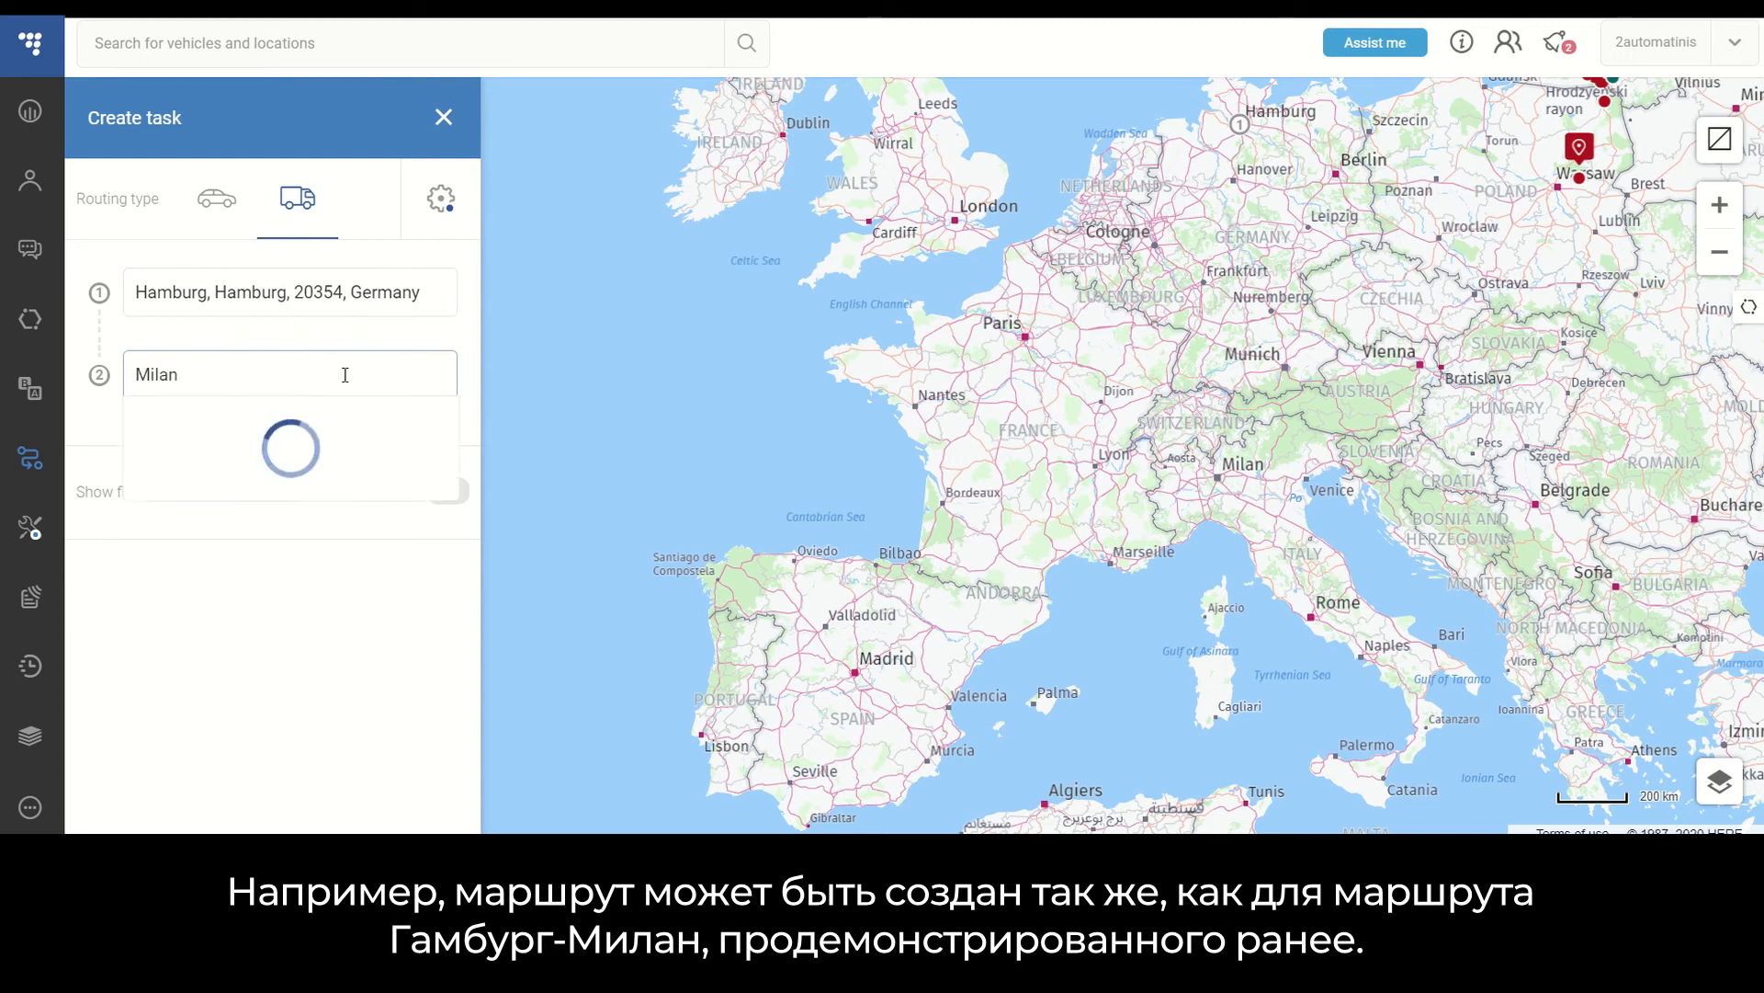
pyautogui.click(347, 462)
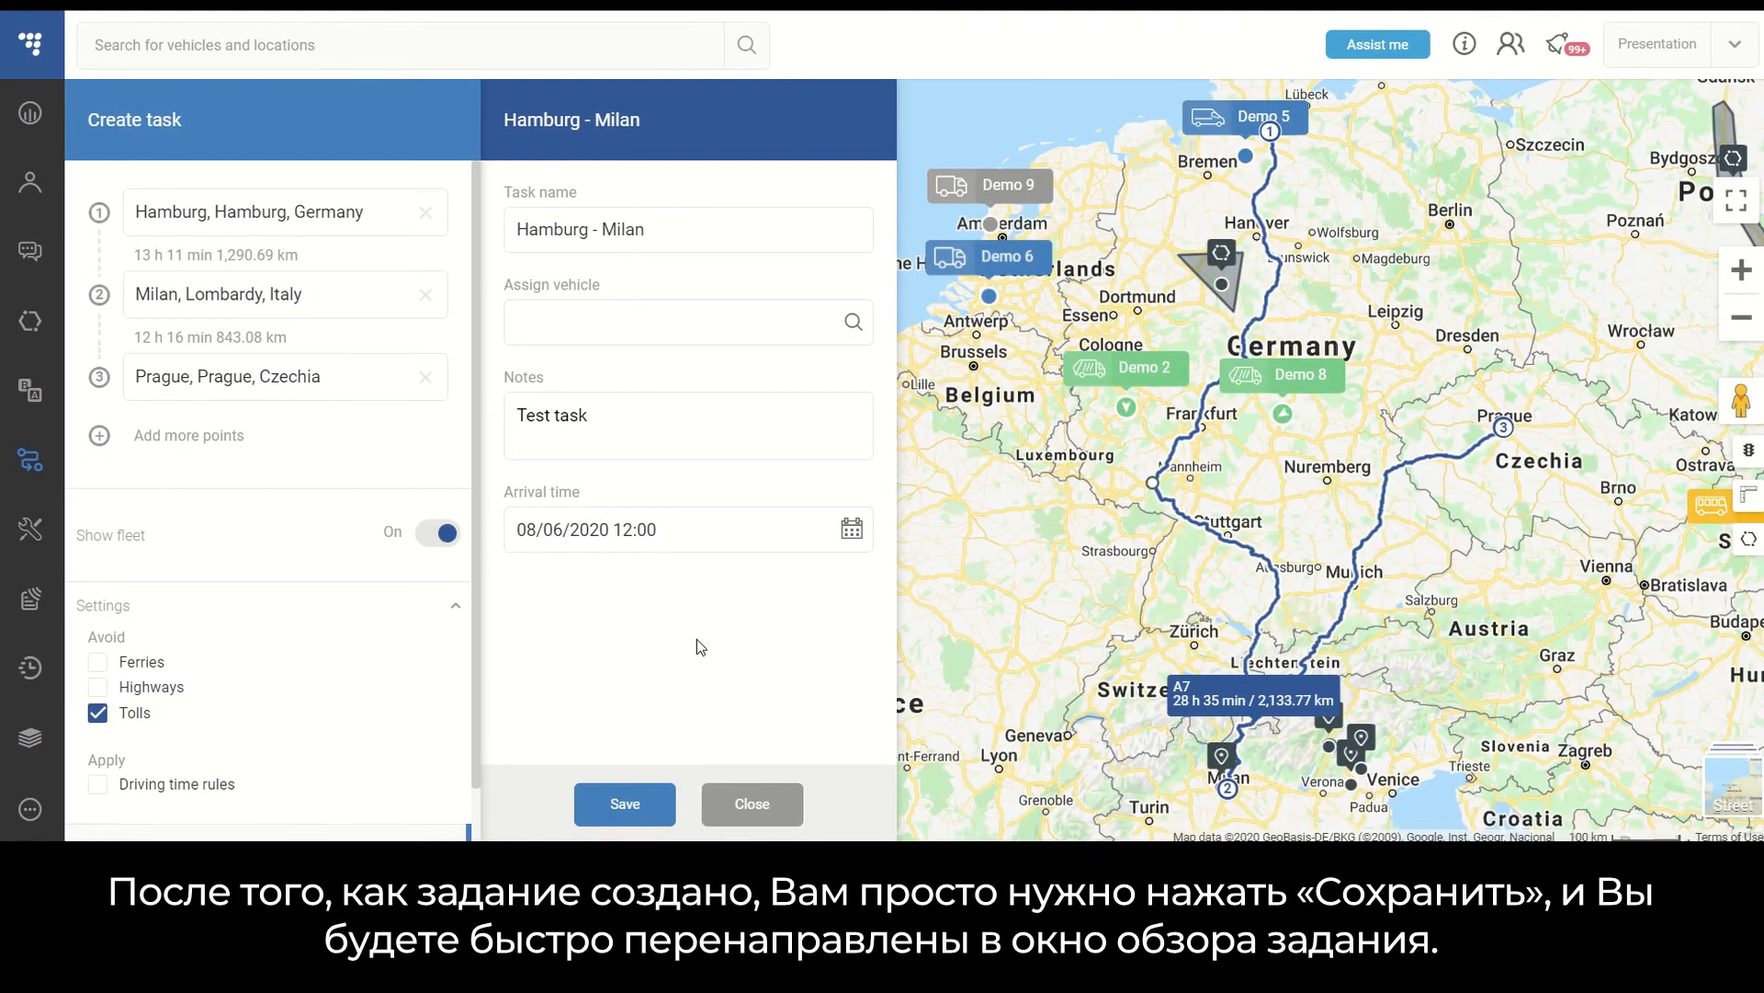
# - Save the Hamburg - Milan task and filter the task list by status to show only New tasks
pyautogui.click(640, 805)
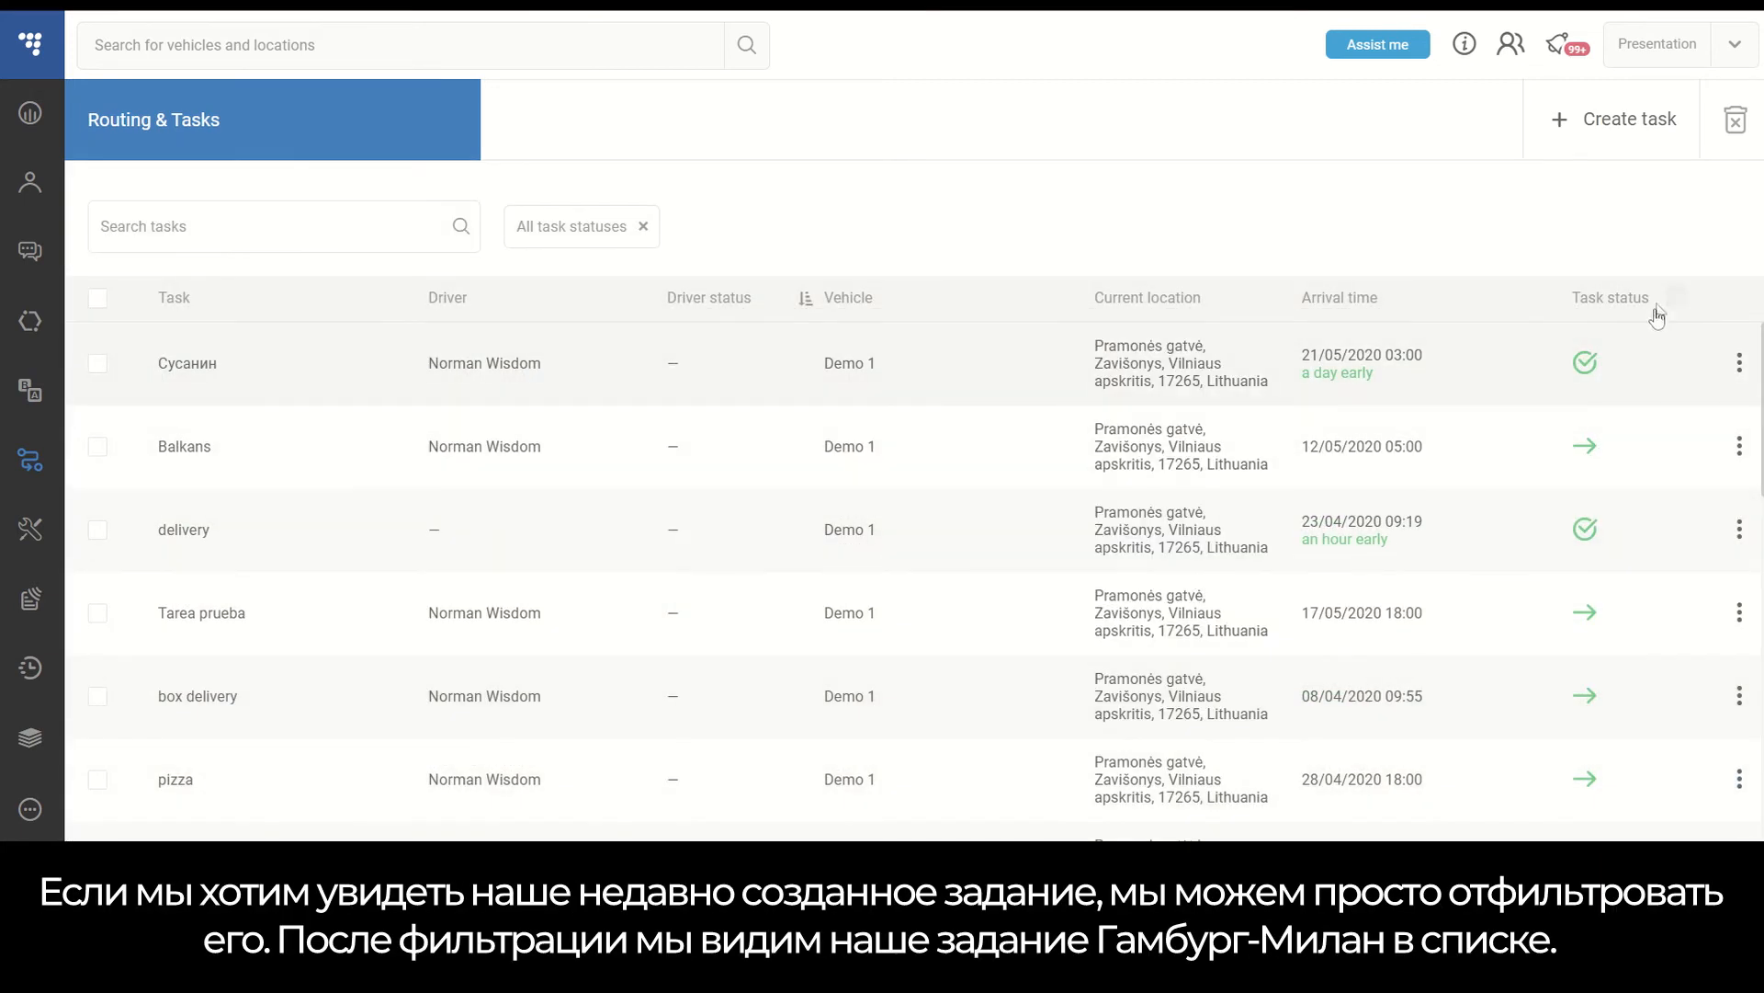
pyautogui.click(1677, 297)
pyautogui.click(1498, 343)
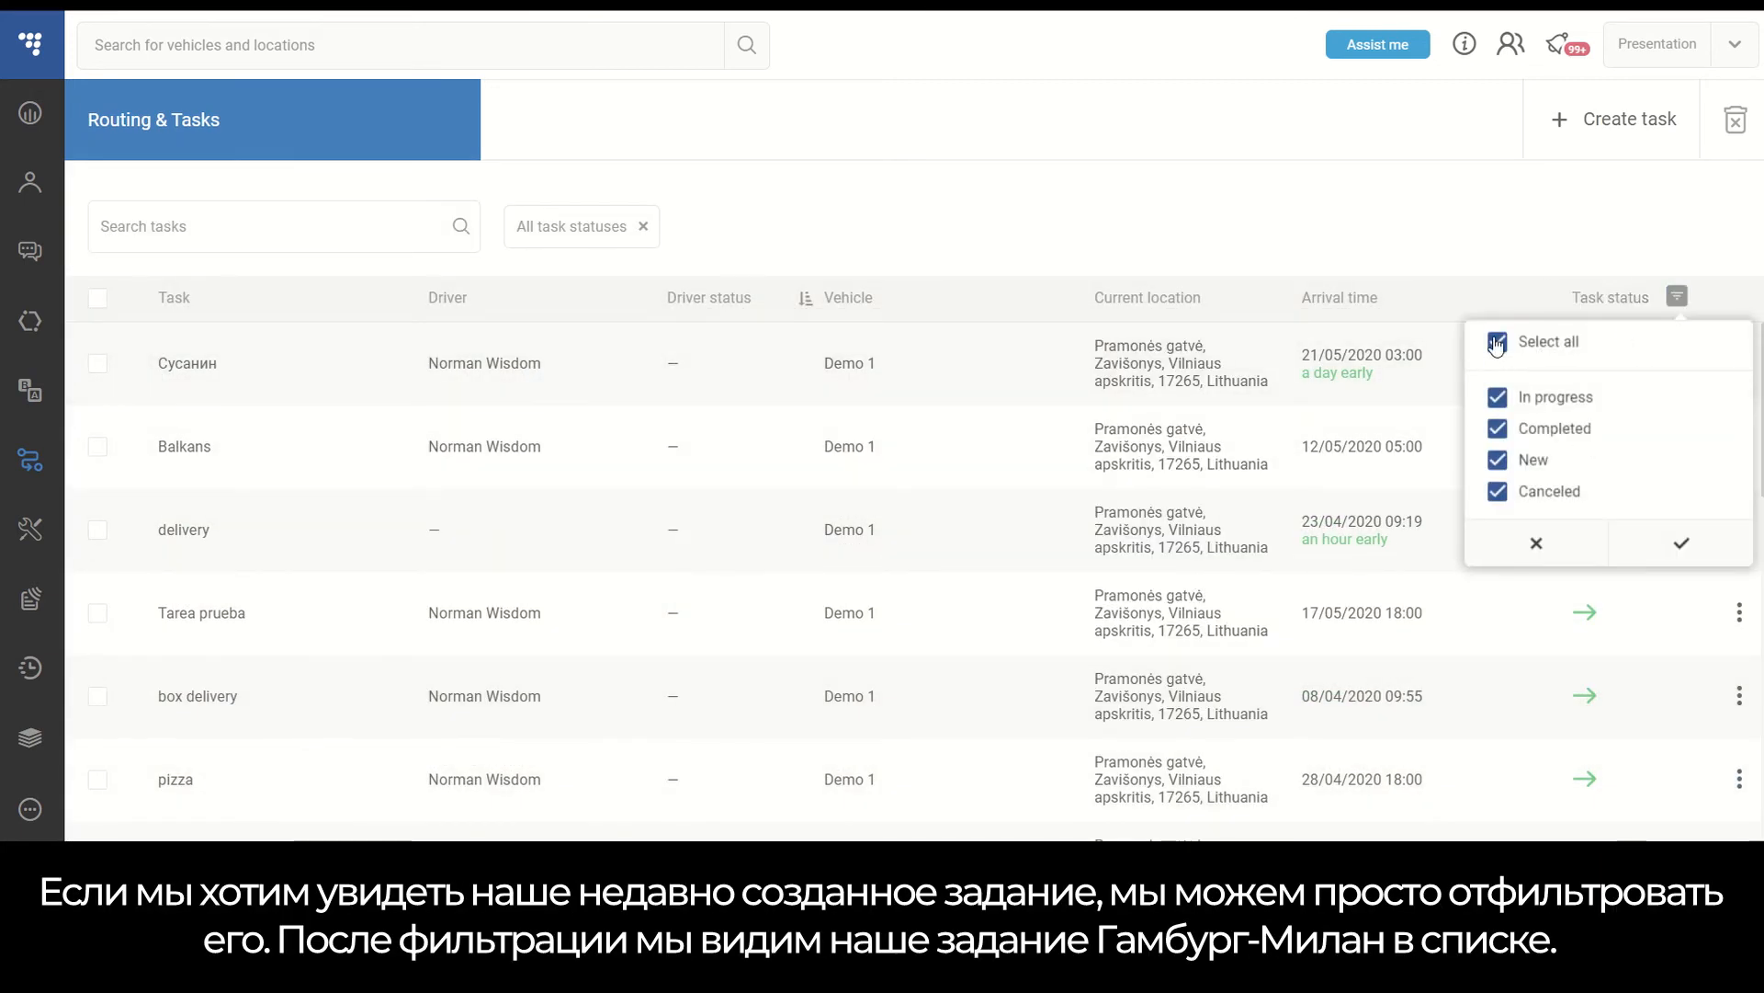
pyautogui.click(1498, 461)
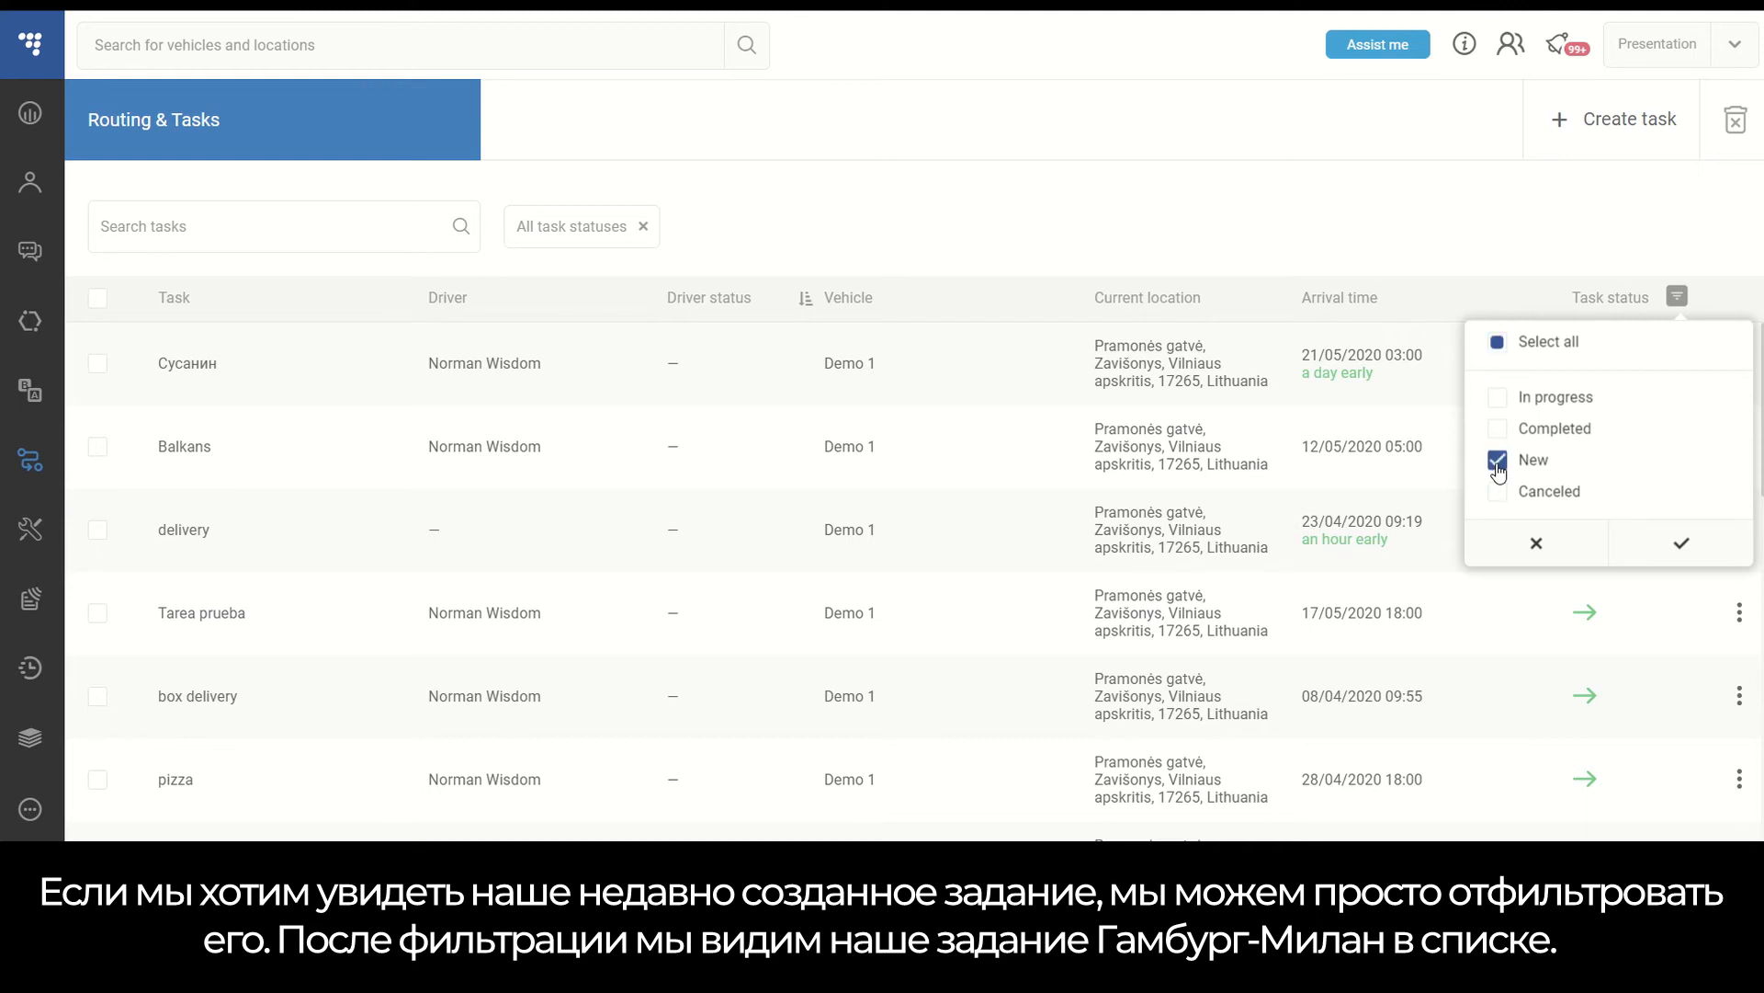
pyautogui.click(1680, 544)
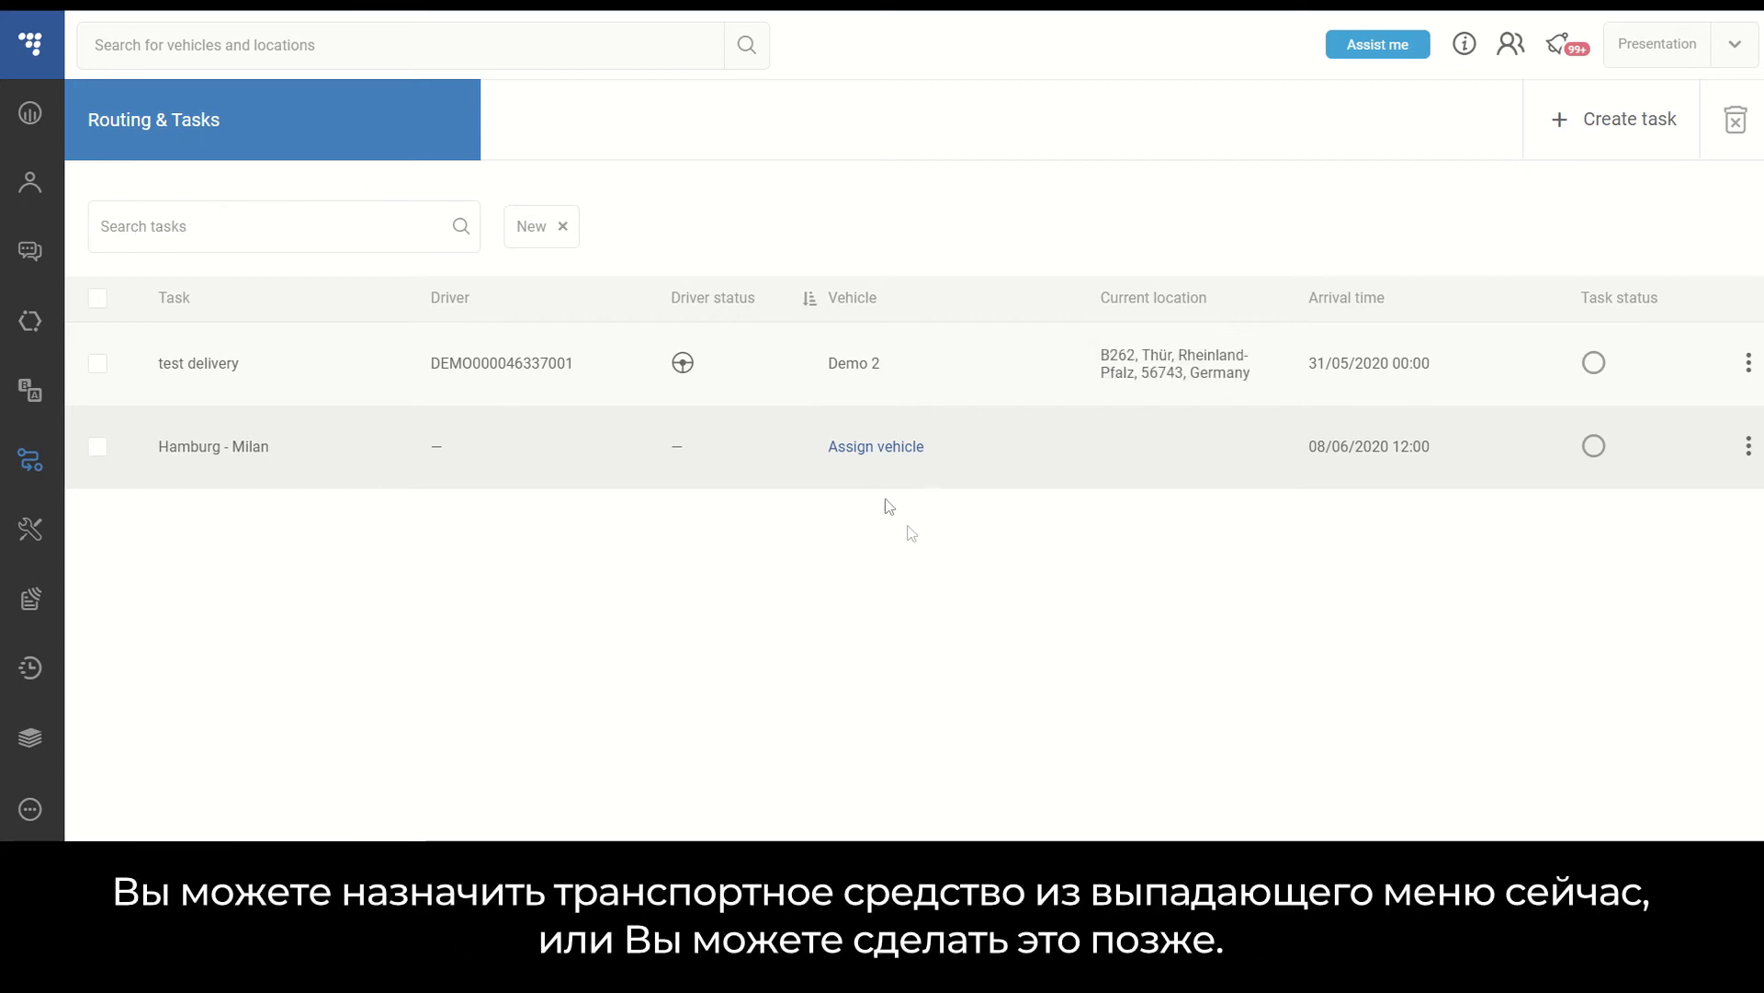
# - Assign the vehicle Demo 2 to the Hamburg - Milan task
pyautogui.click(906, 446)
pyautogui.click(735, 472)
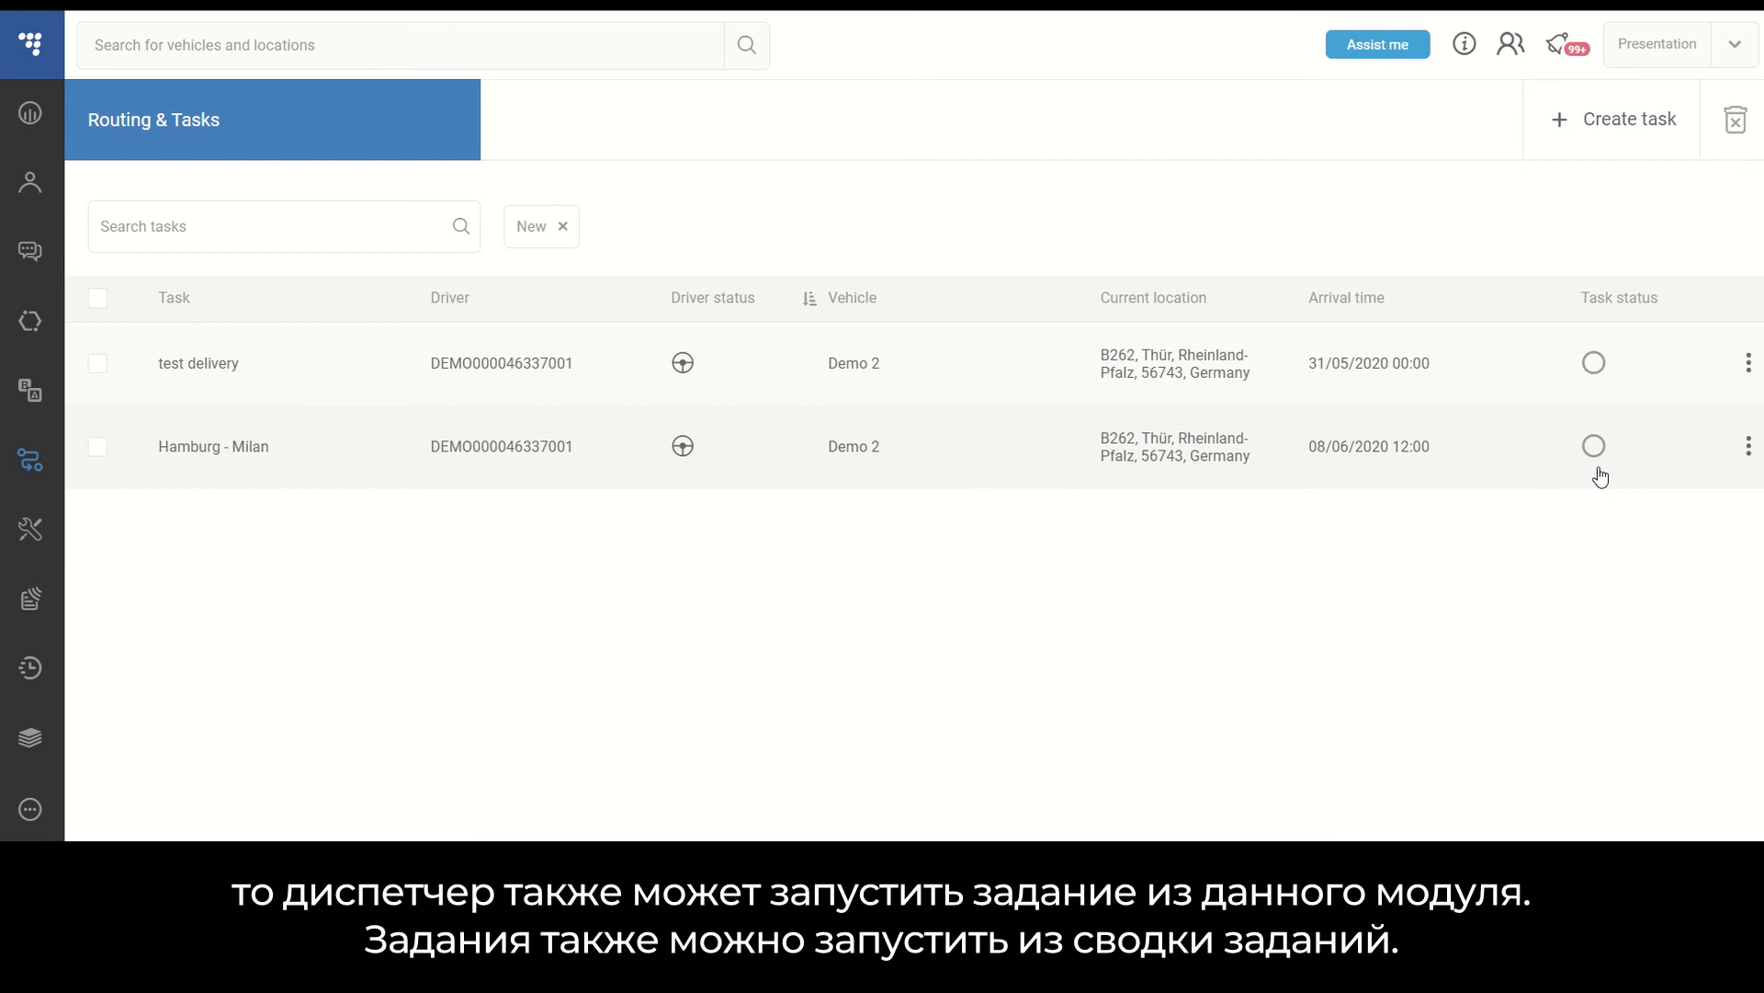
# - Open the Hamburg - Milan task summary and start the task
pyautogui.click(1749, 446)
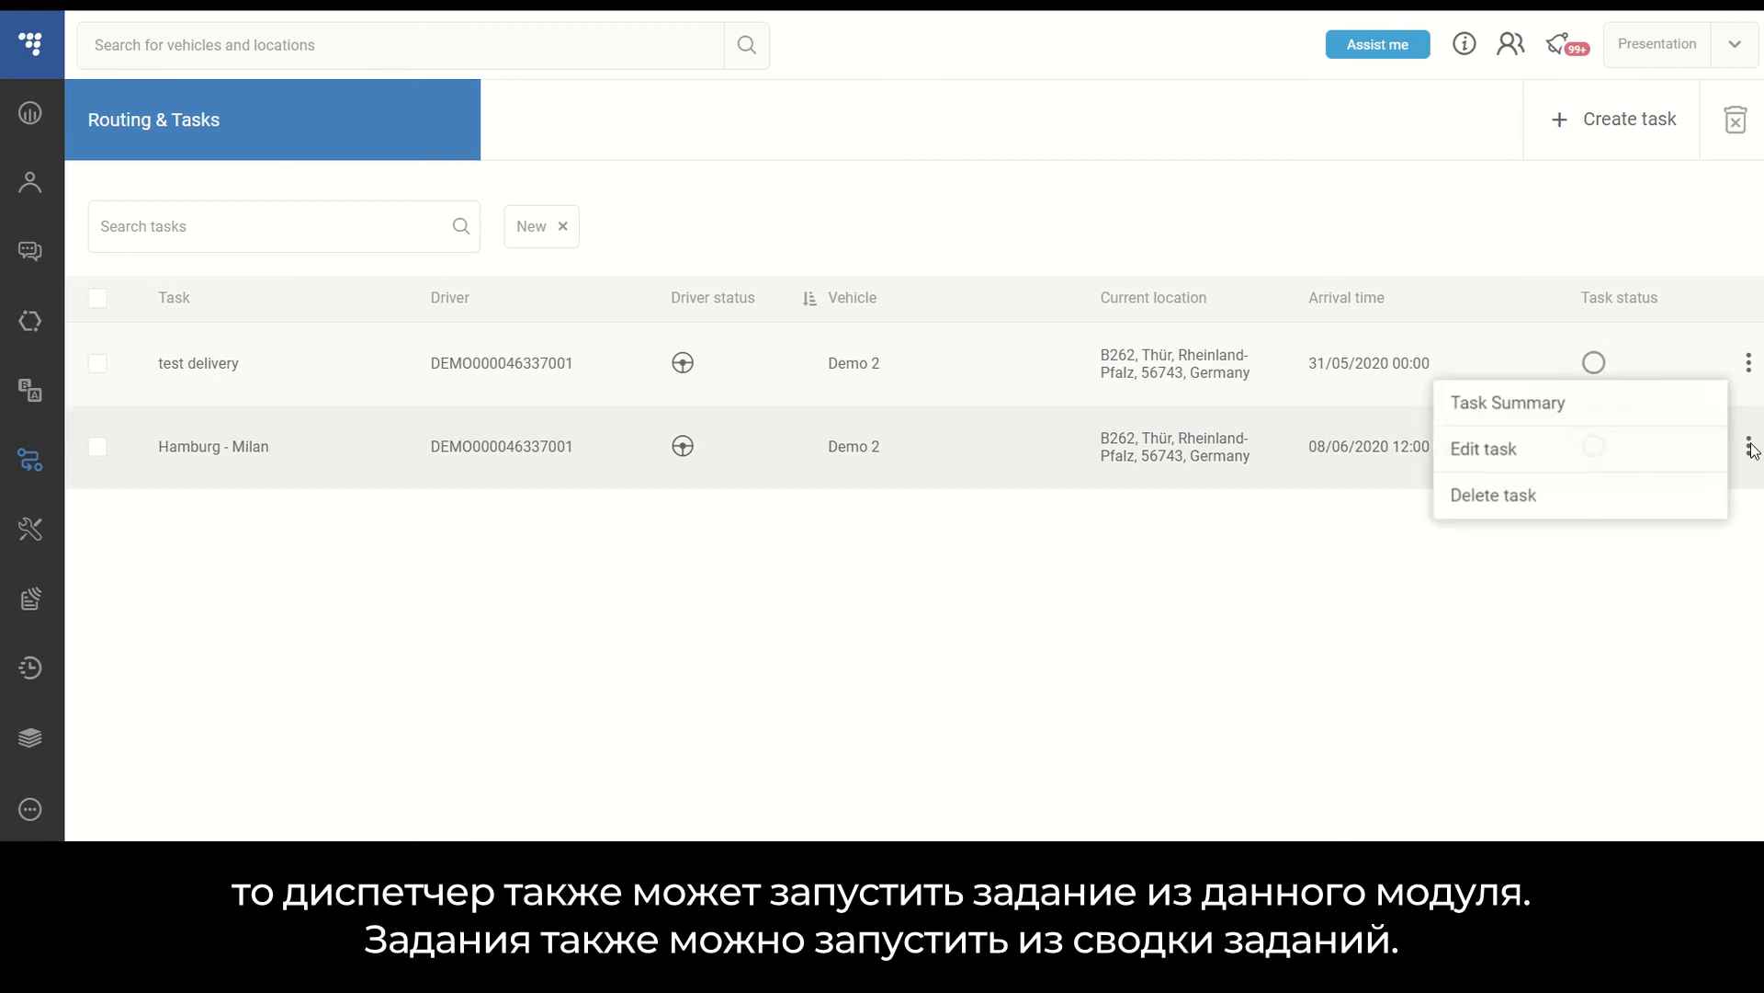
pyautogui.click(1600, 424)
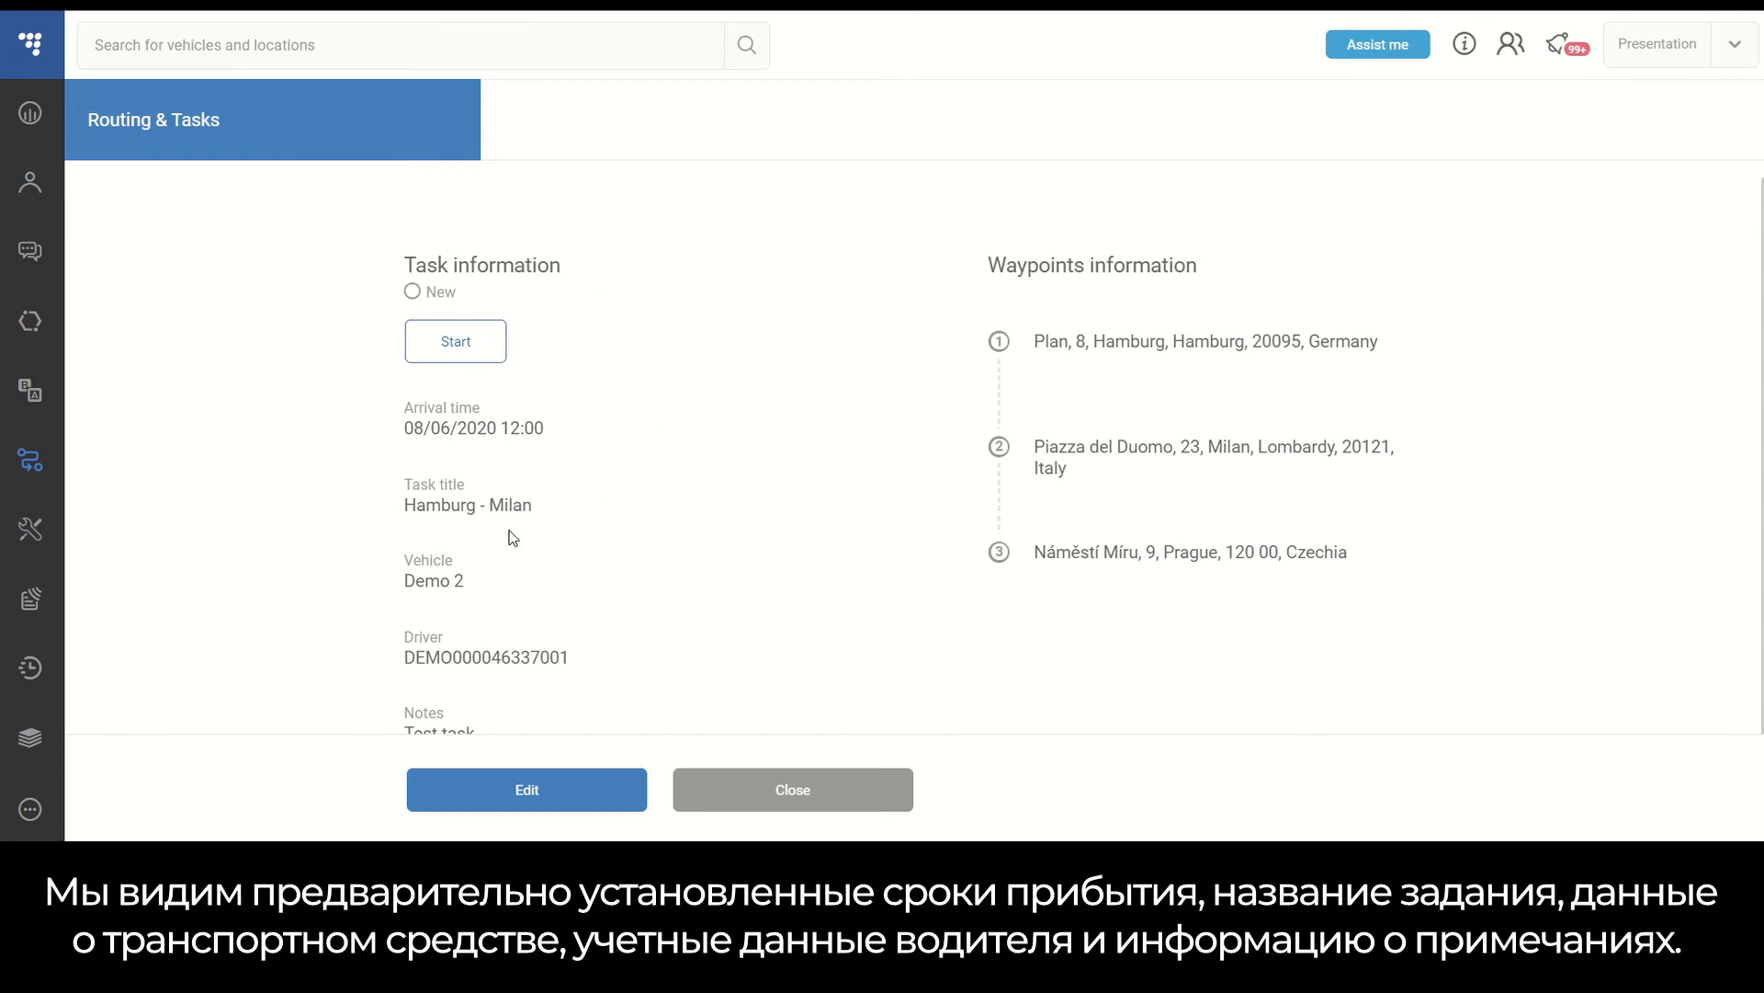
pyautogui.scroll(-1, 727, 593)
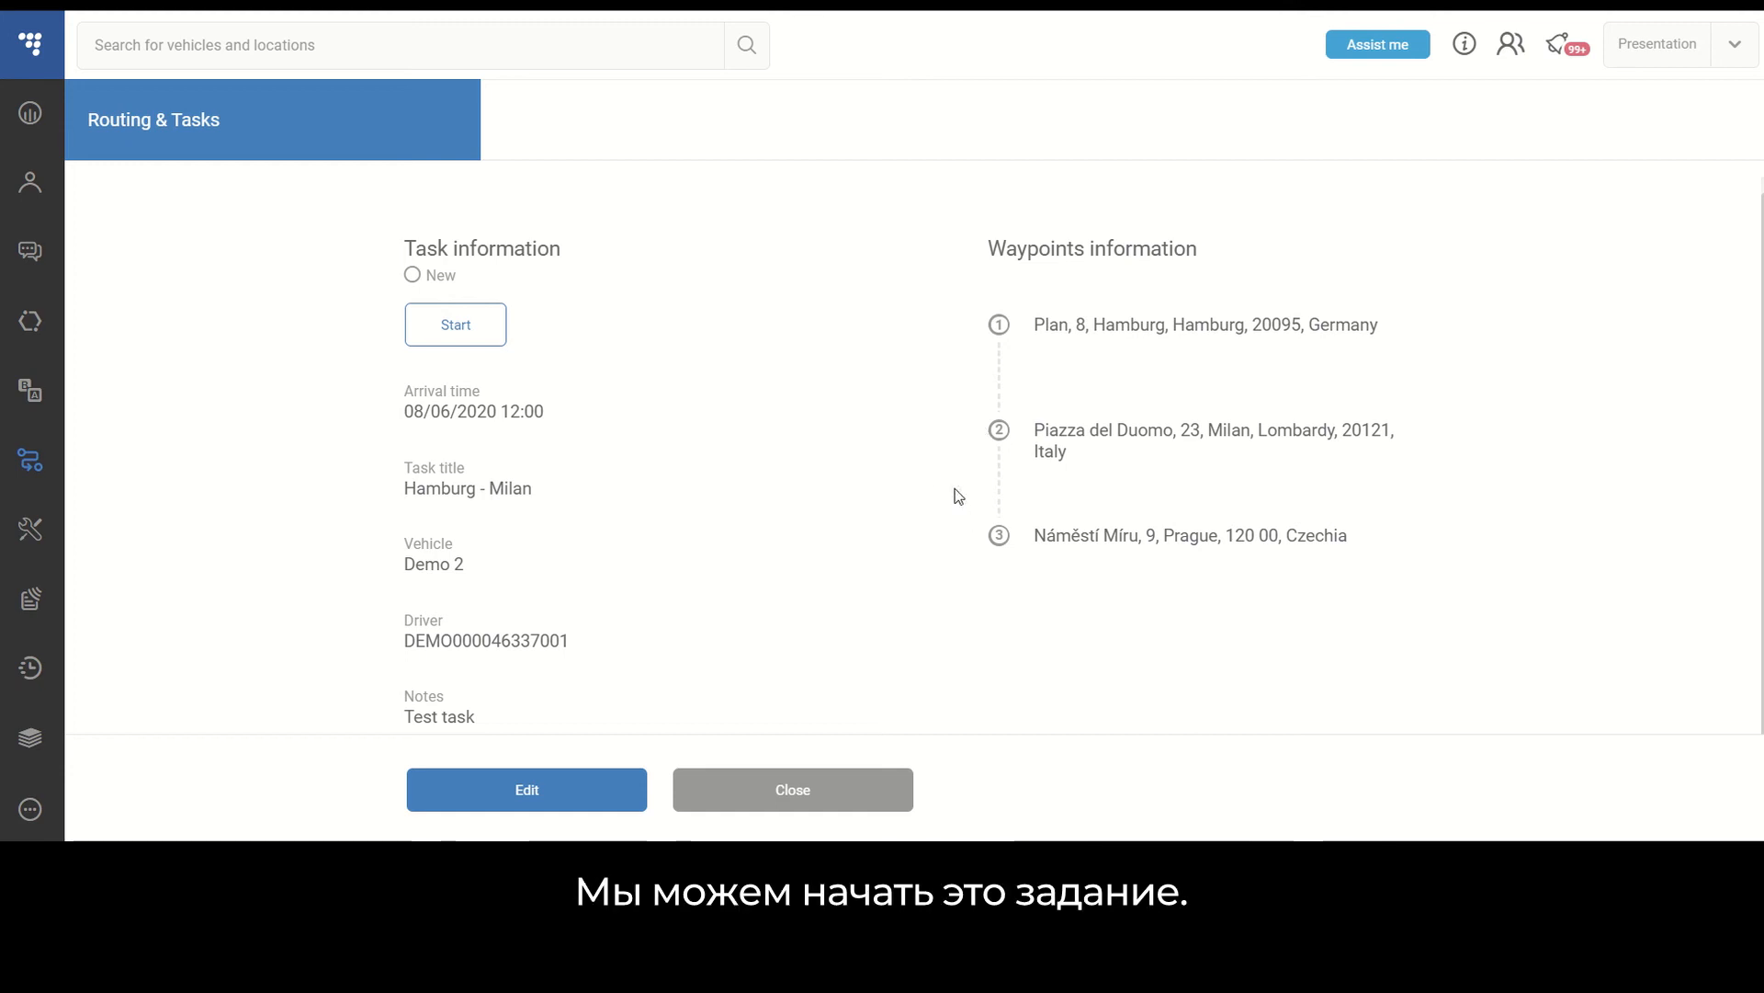
pyautogui.click(466, 326)
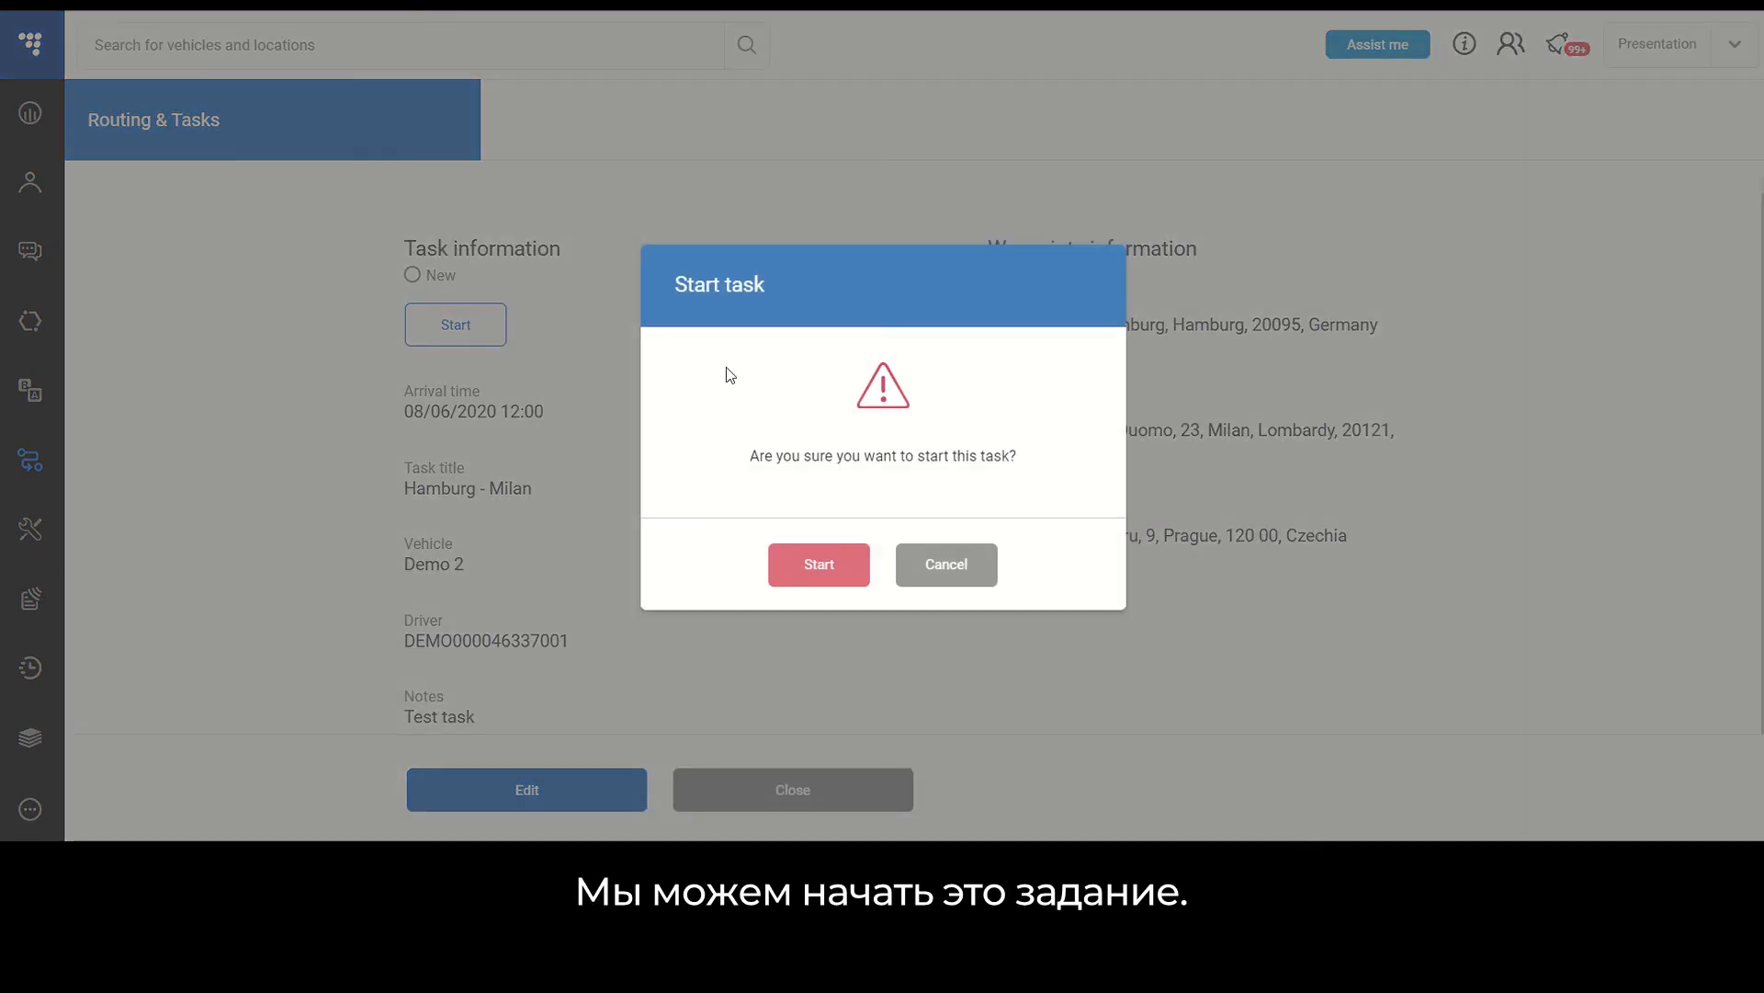
pyautogui.click(813, 563)
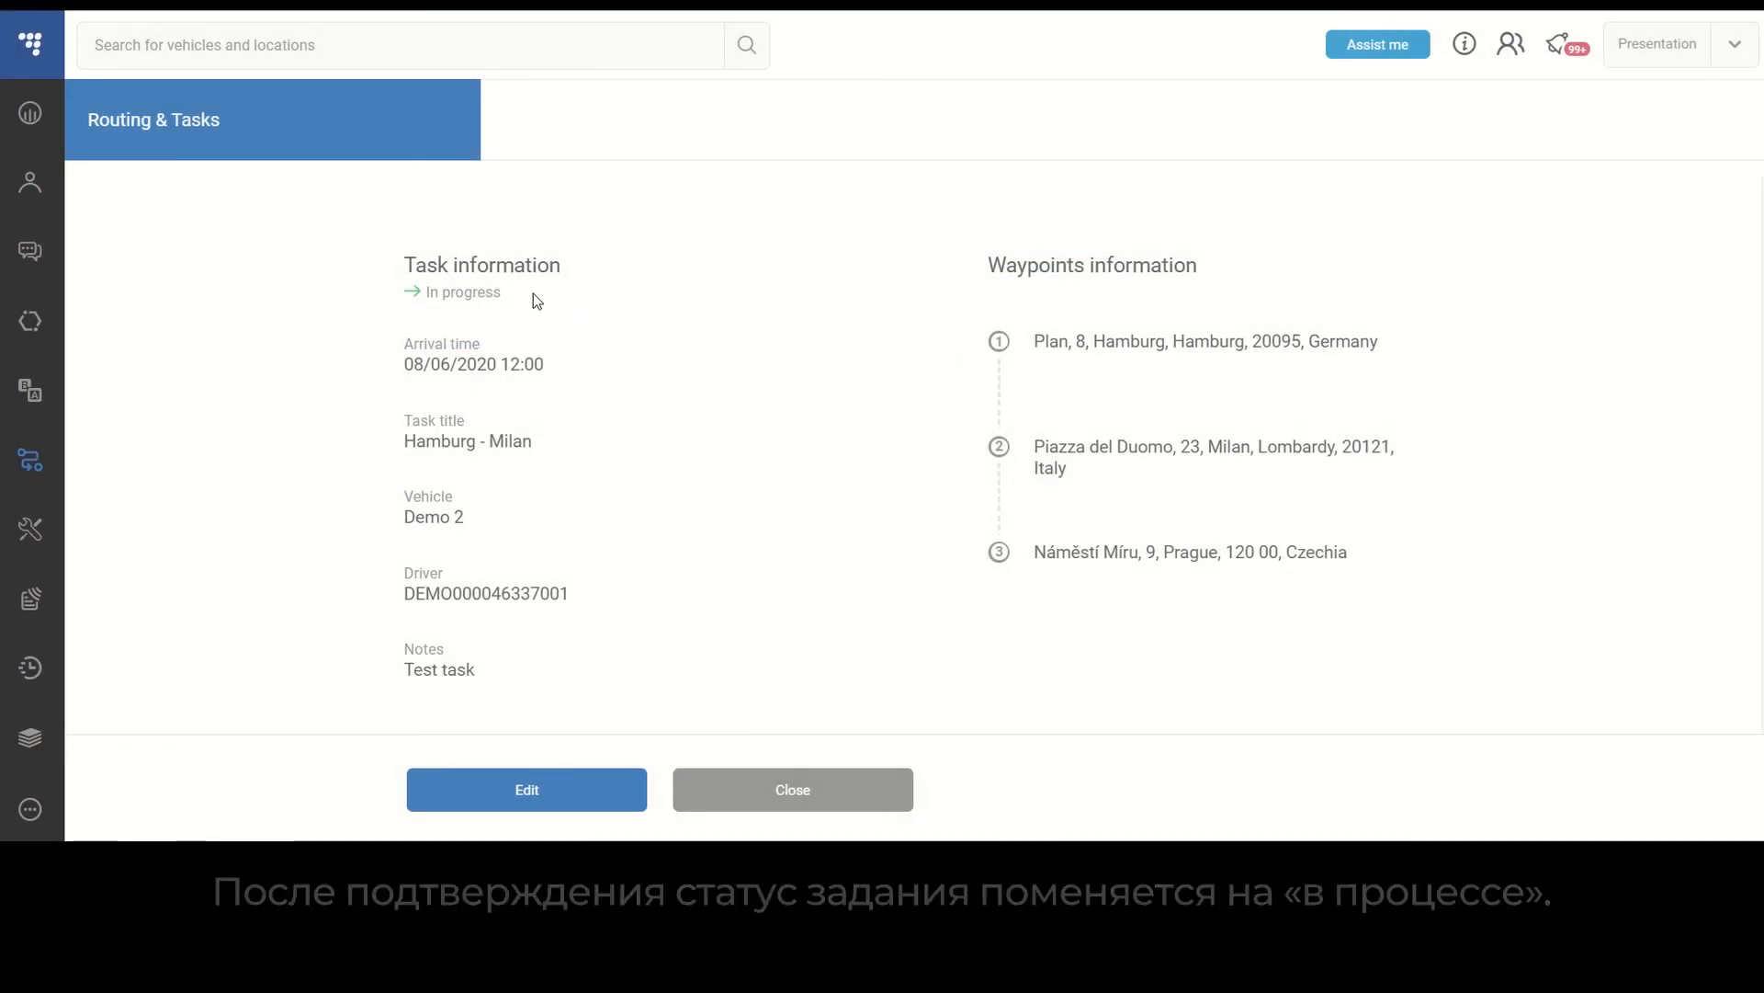
# - Mark all three waypoints of the Hamburg - Milan task as done, confirming each completion
pyautogui.click(1482, 353)
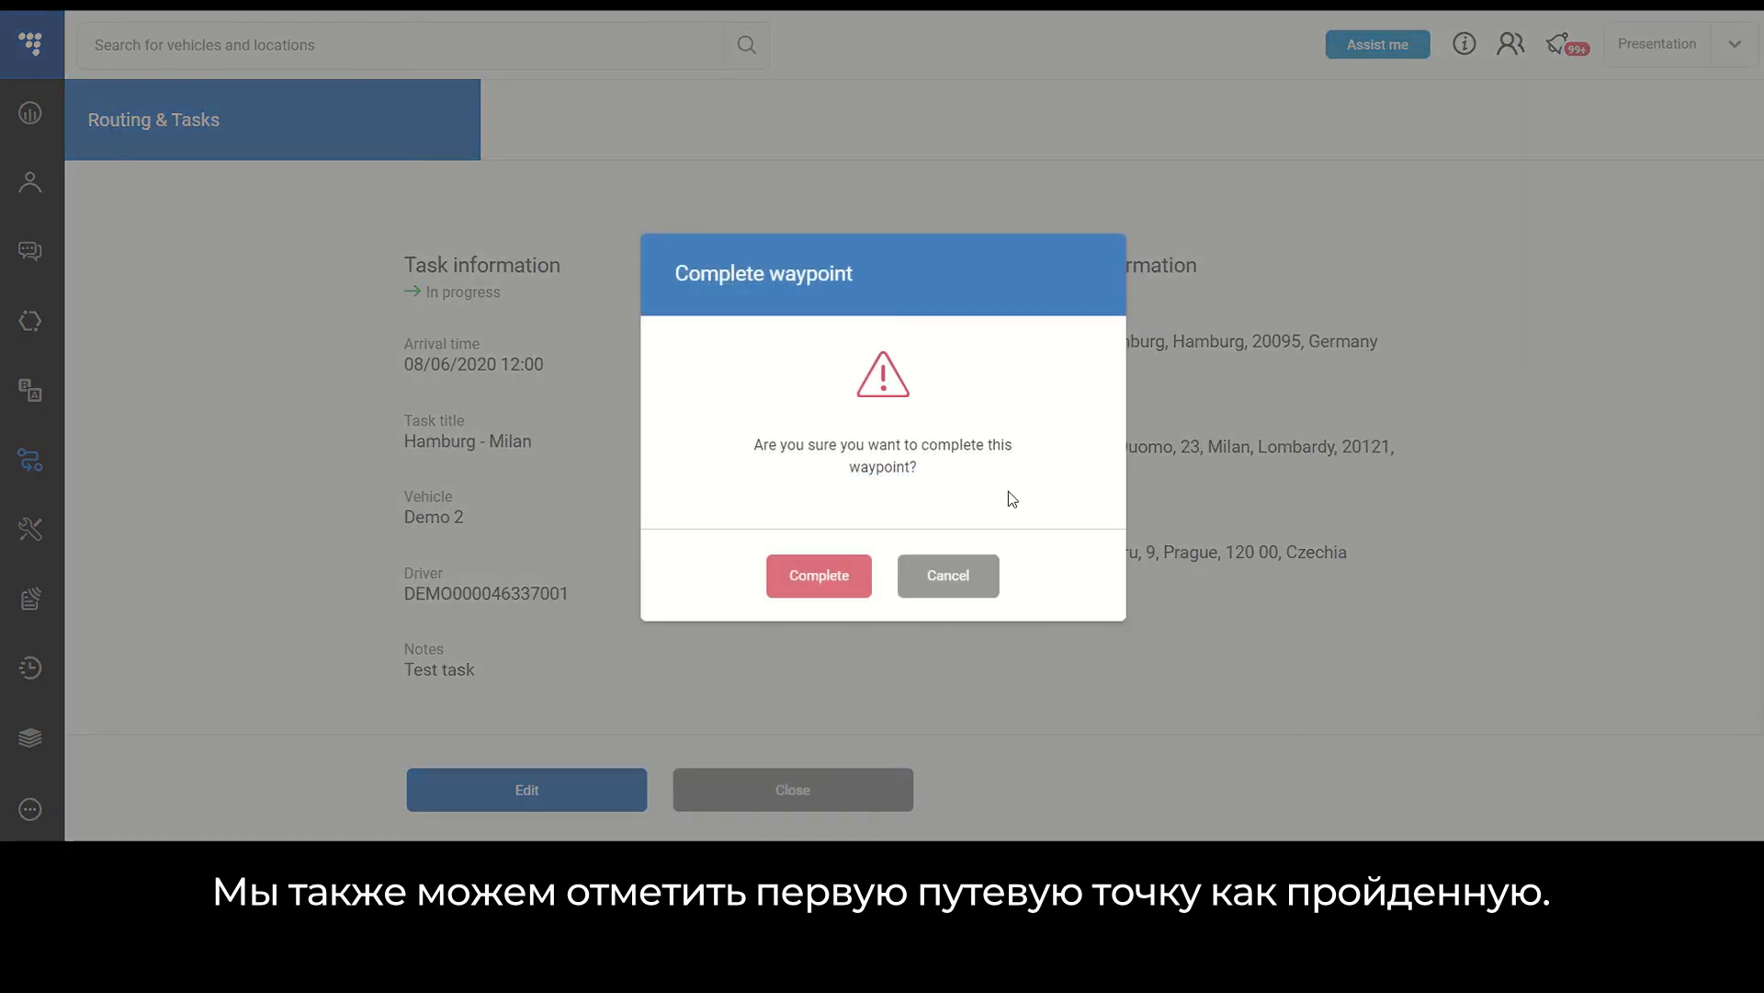
pyautogui.click(812, 576)
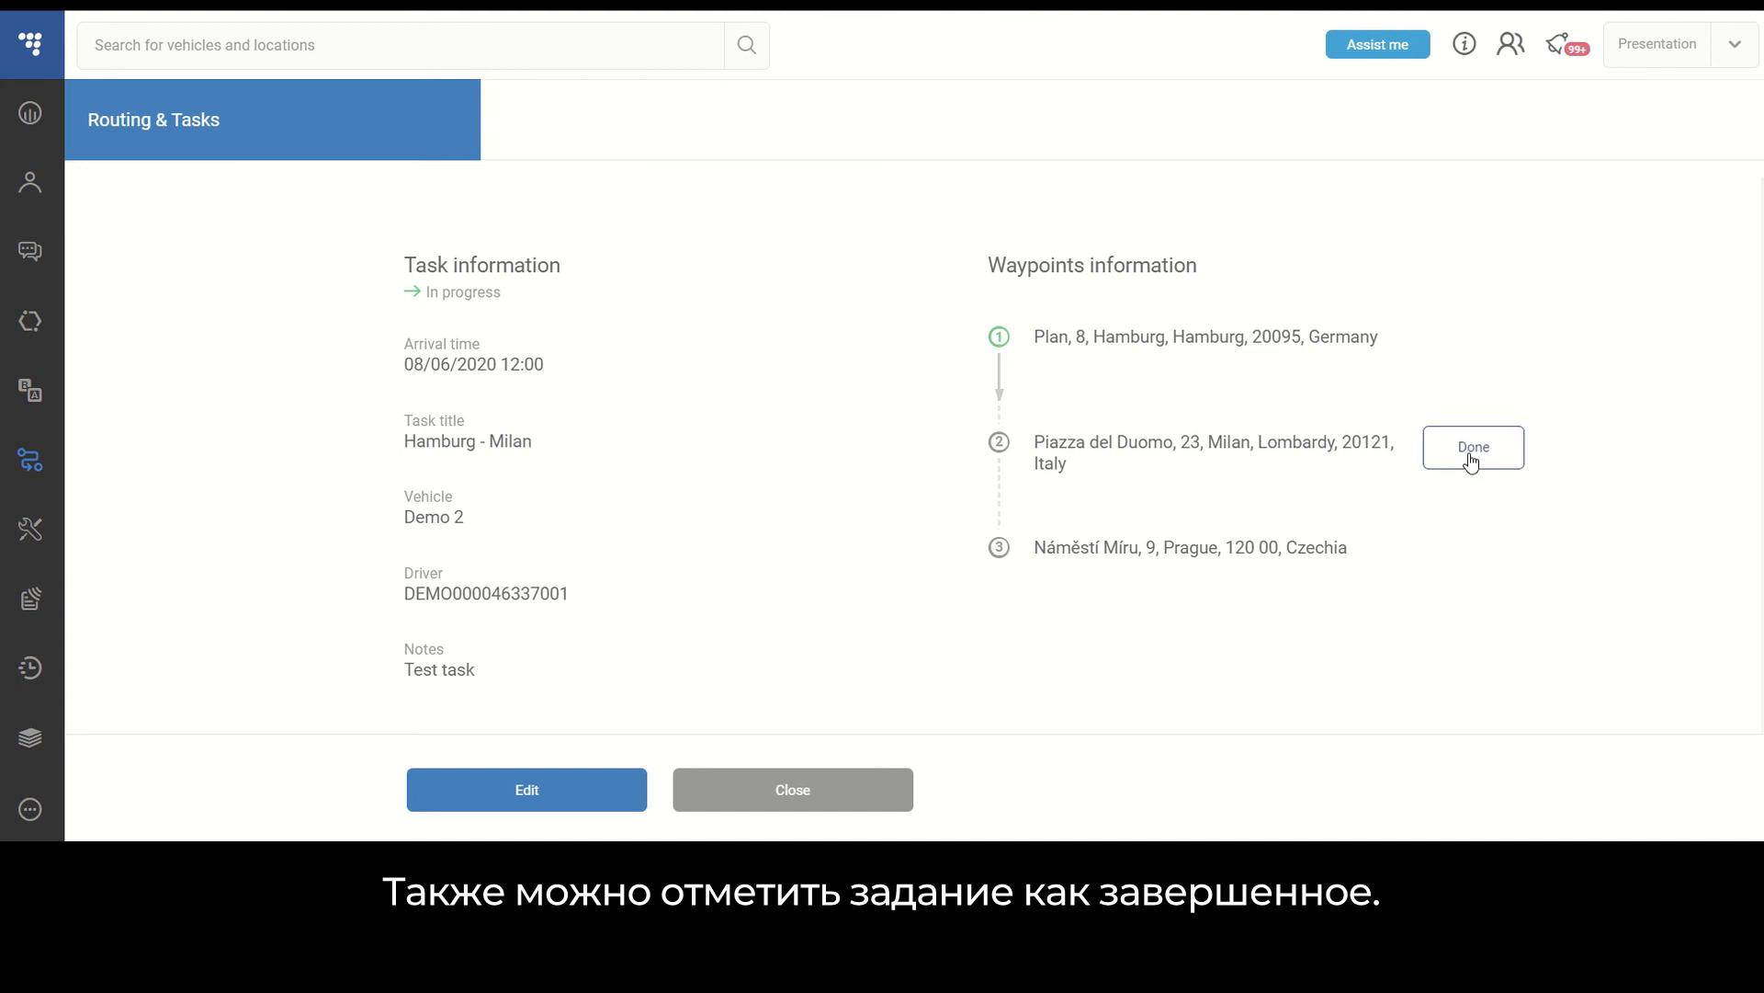
pyautogui.click(1473, 447)
pyautogui.click(813, 588)
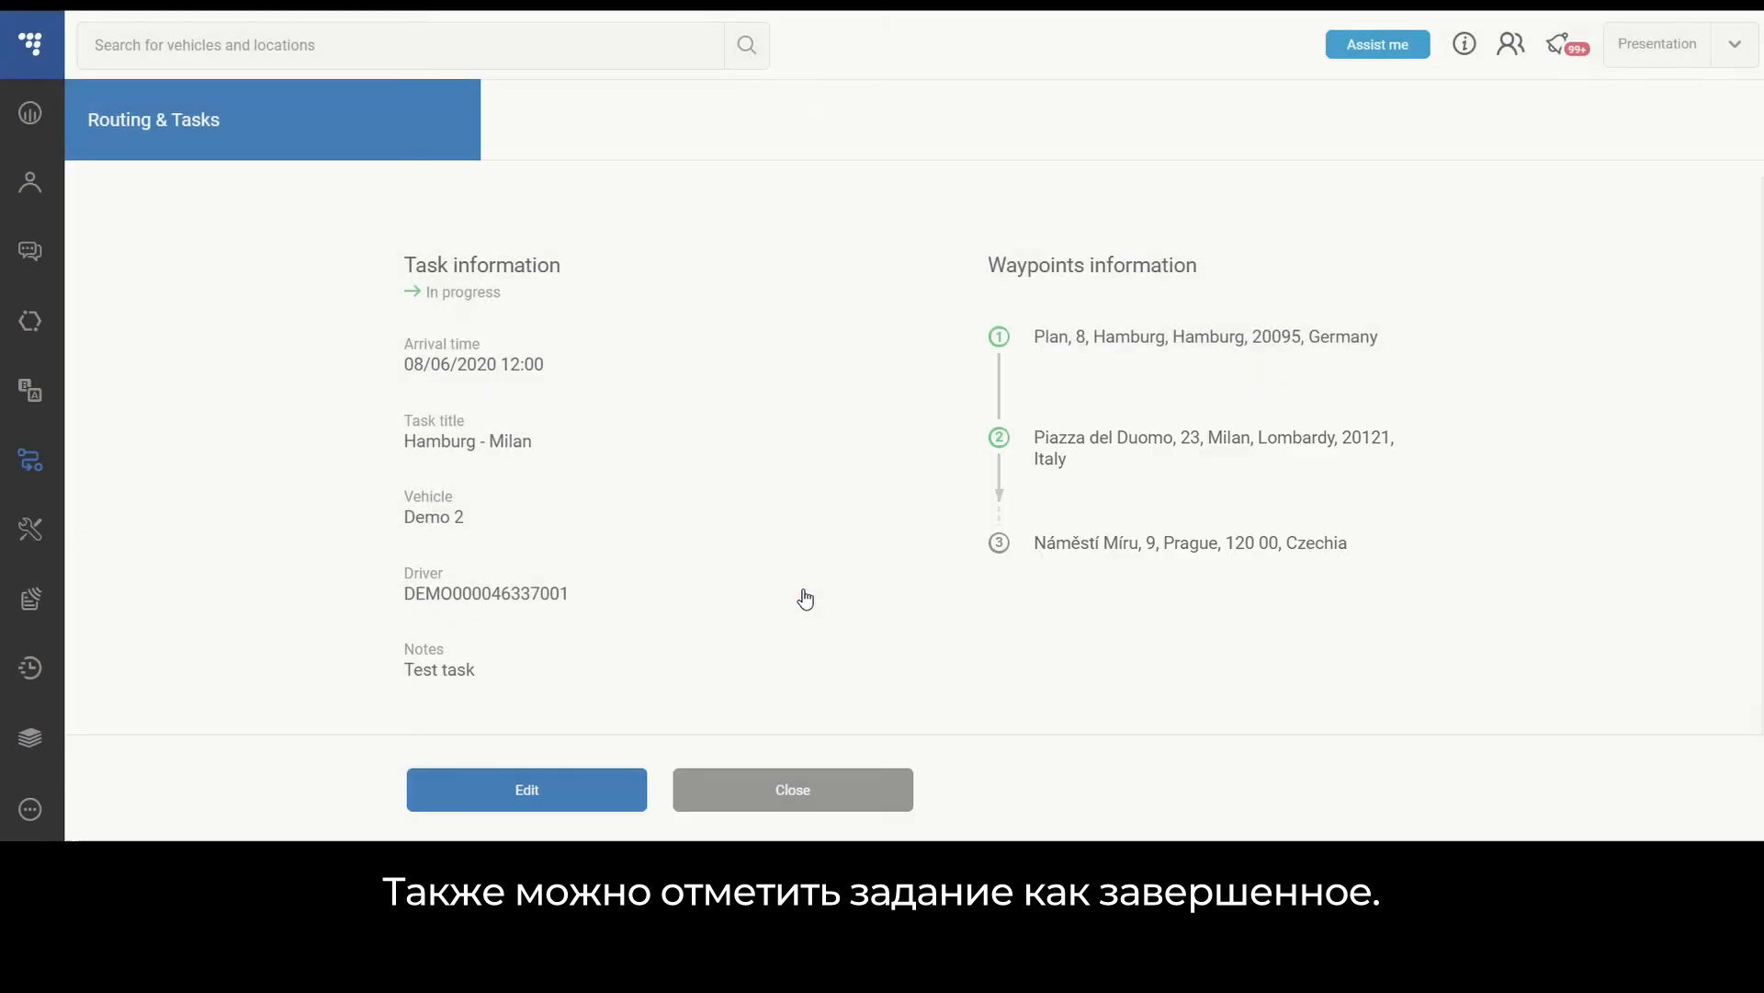
pyautogui.click(1470, 545)
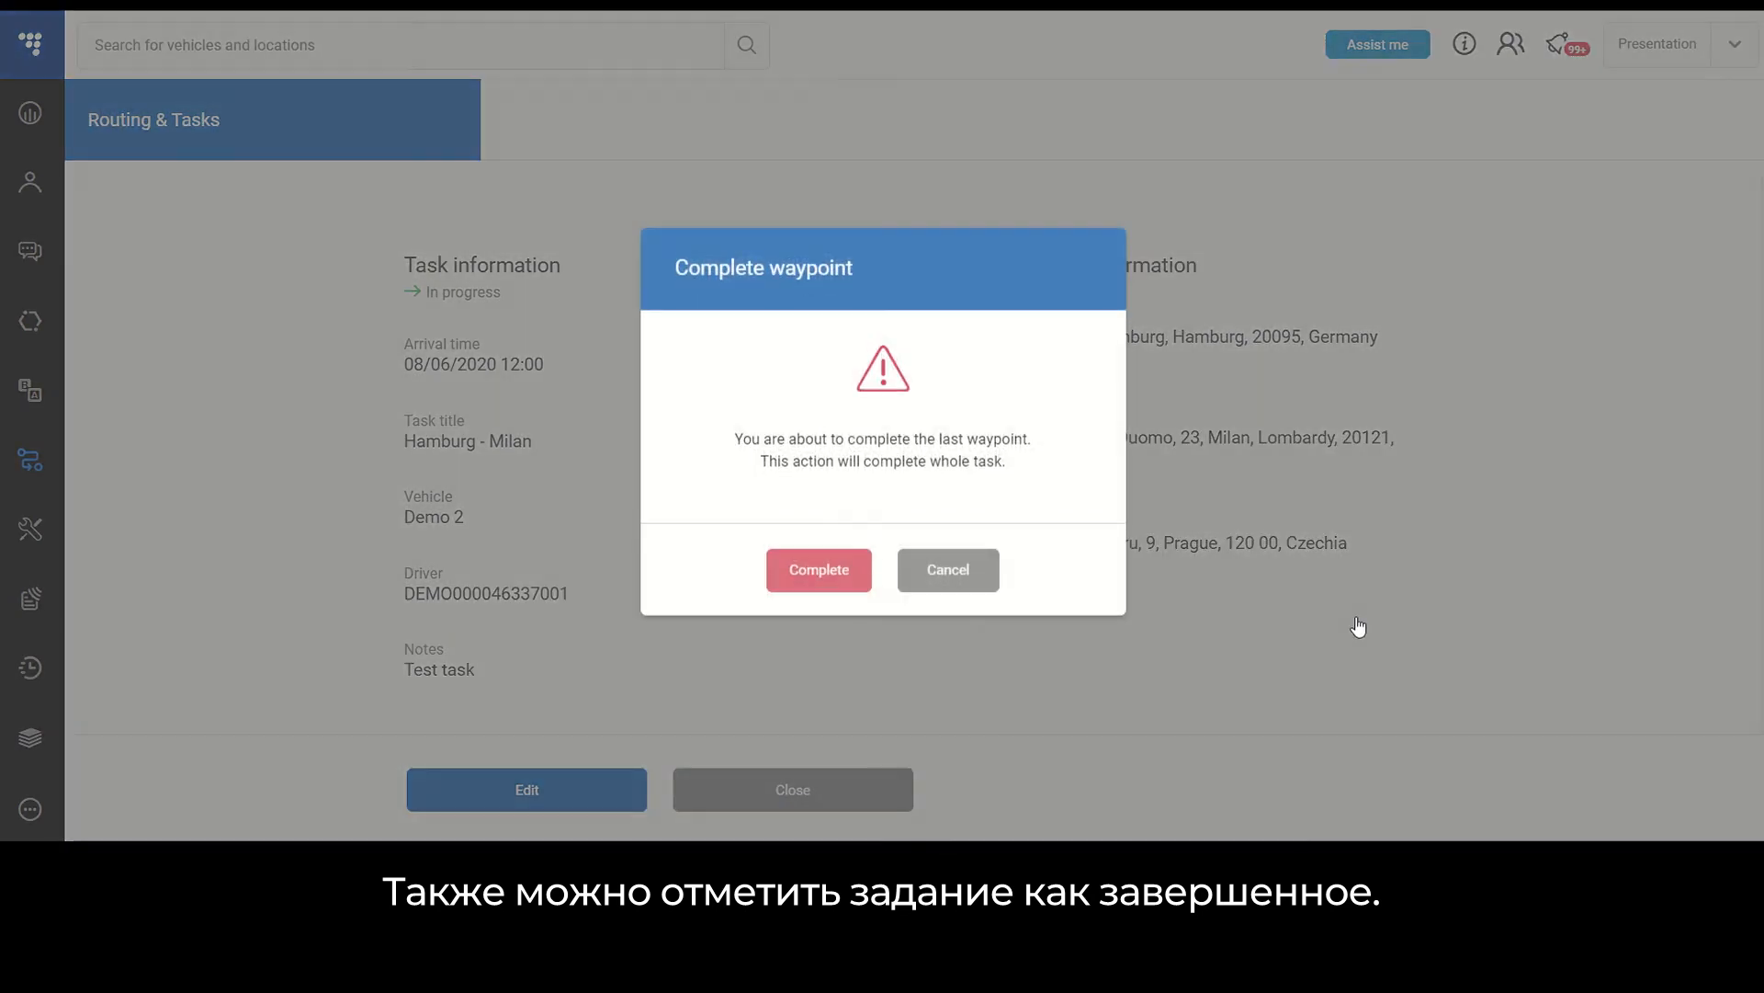
pyautogui.click(827, 586)
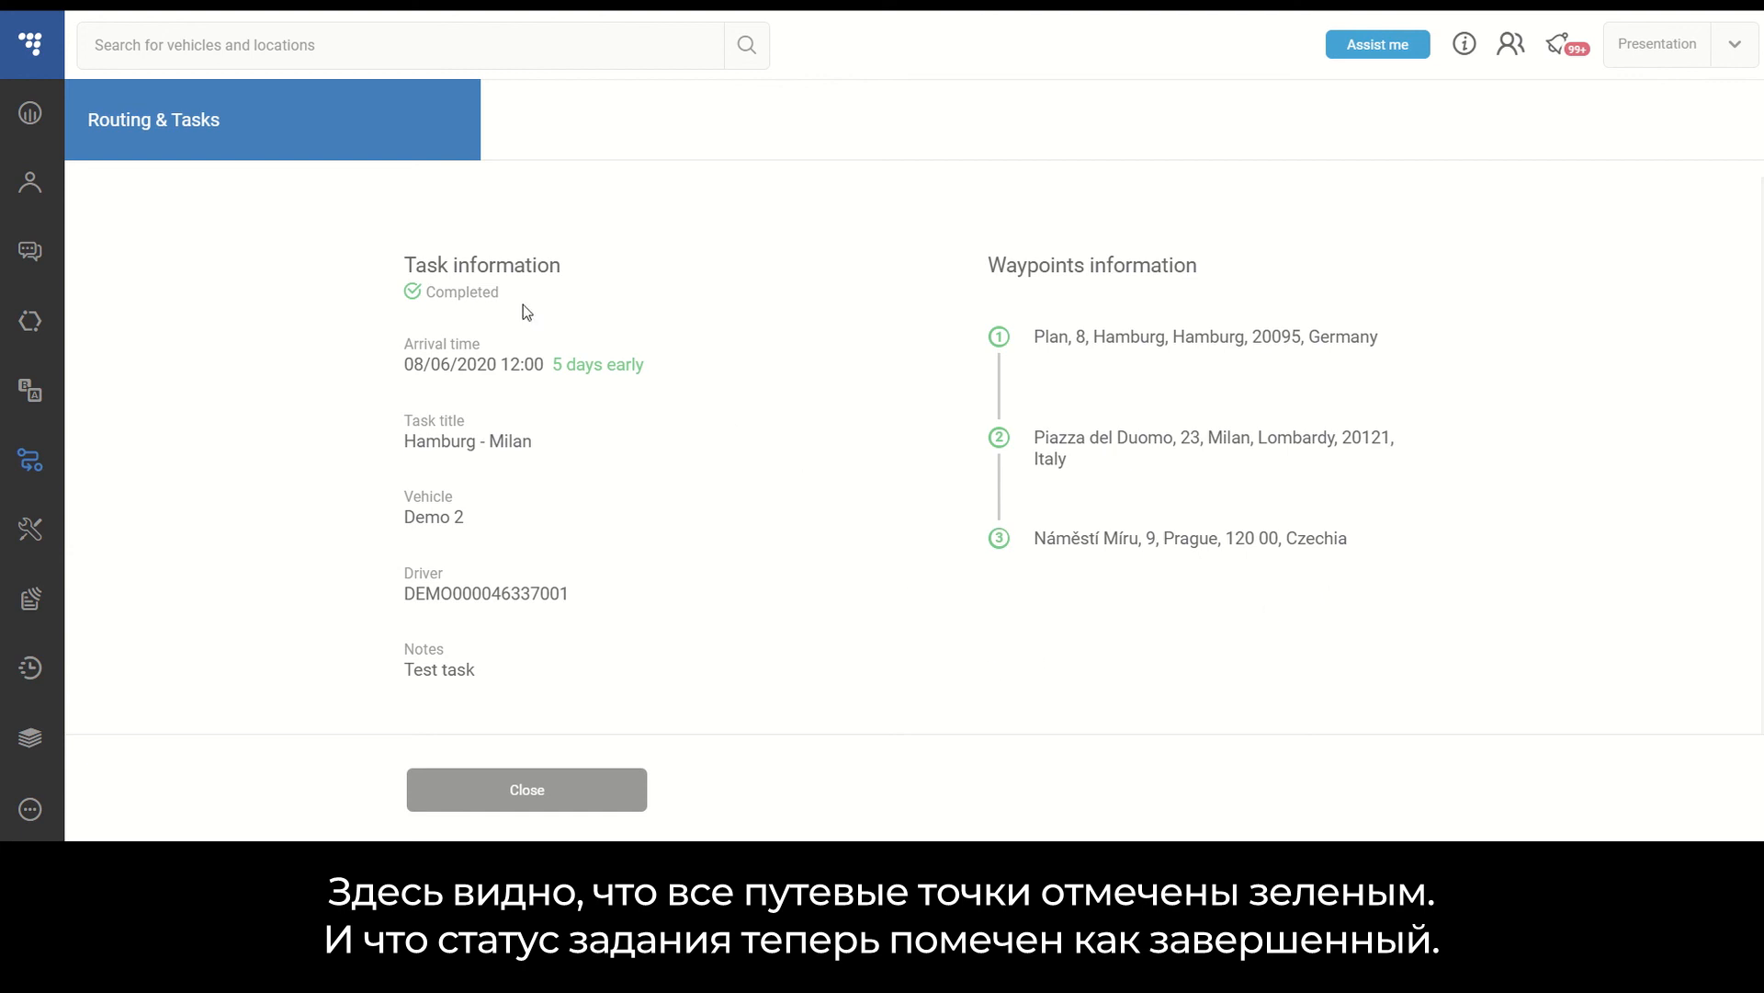
# - Close the task summary and reset the task status filter to all statuses
pyautogui.click(570, 796)
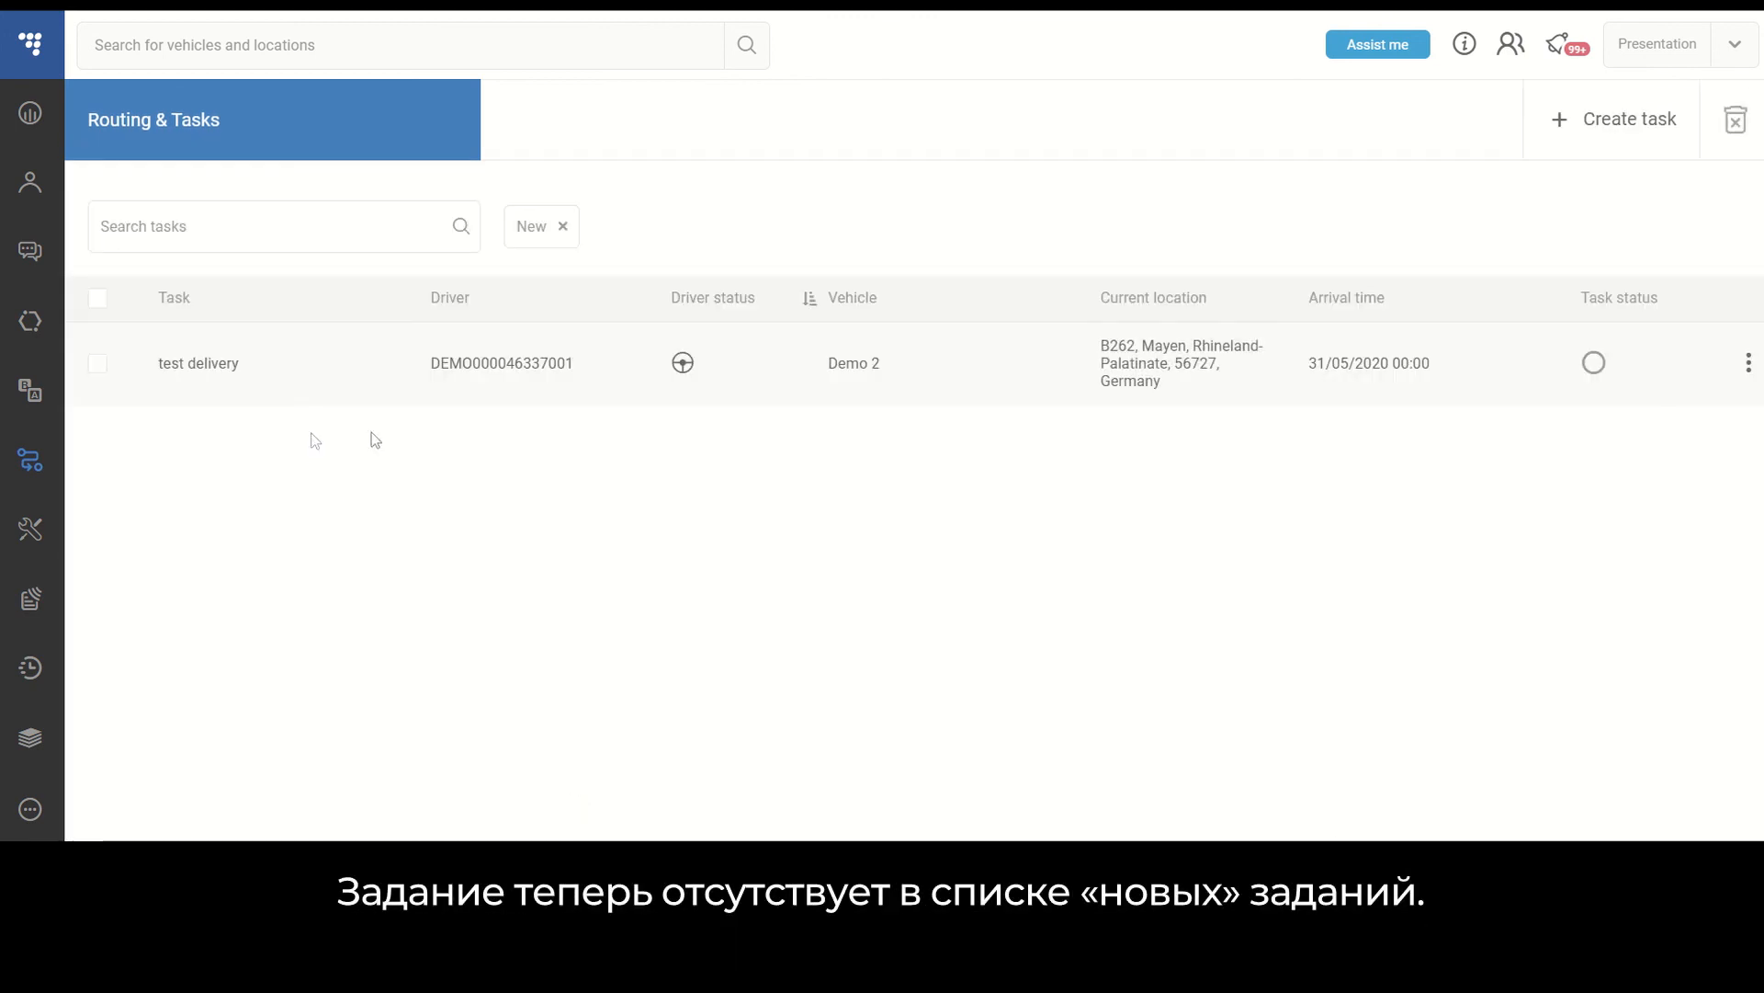
pyautogui.click(1687, 297)
pyautogui.click(1499, 348)
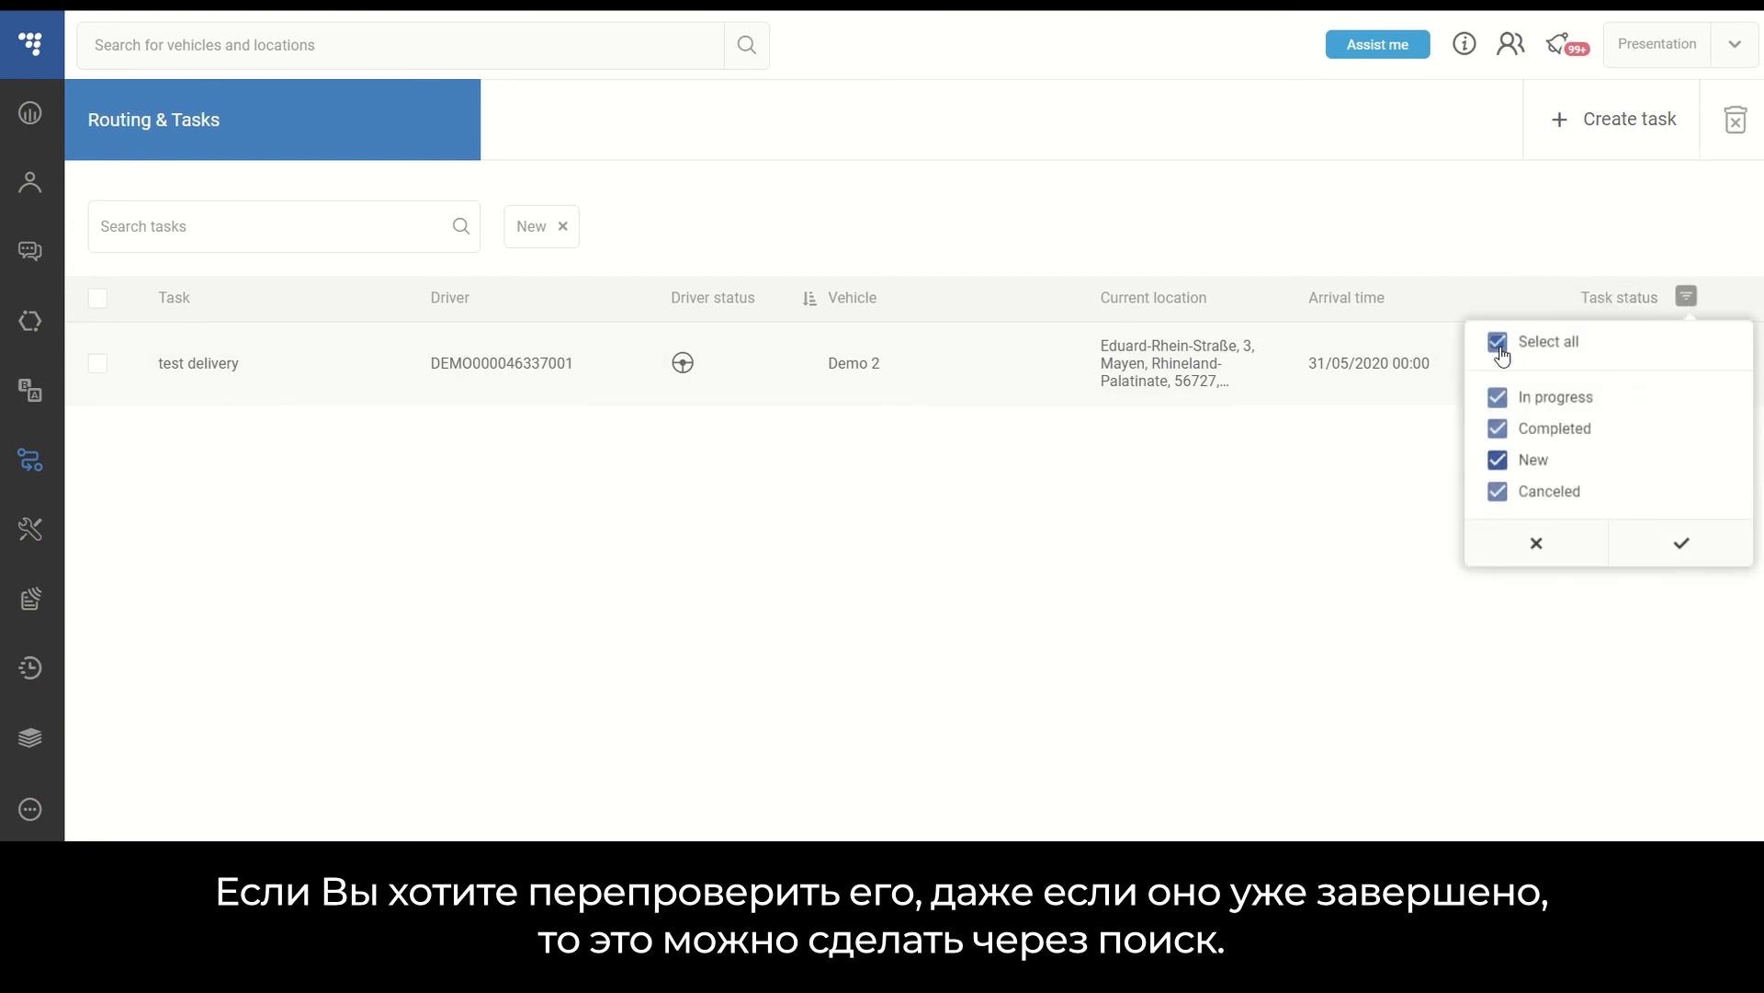
pyautogui.click(1688, 548)
# - Search the task list for Hamburg, then clear the search and remove the status filter
pyautogui.click(328, 229)
pyautogui.write('Hamburg')
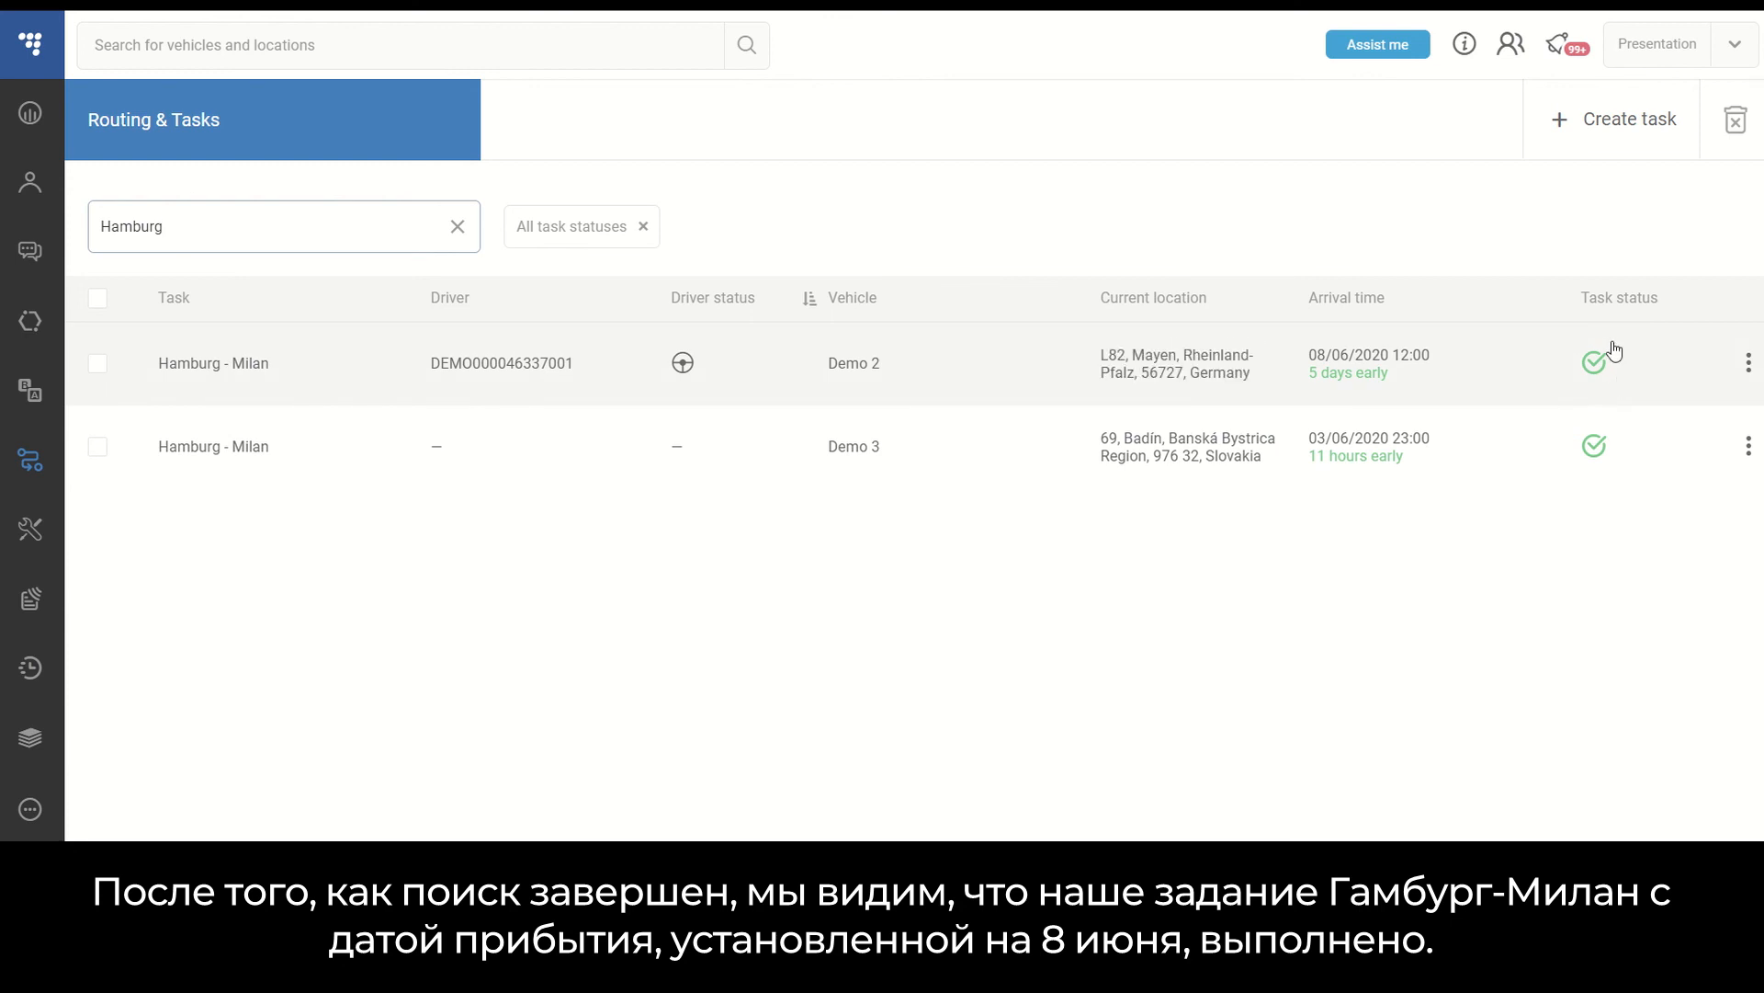
pyautogui.moveTo(183, 226); pyautogui.dragTo(37, 241)
pyautogui.press('BackSpace')
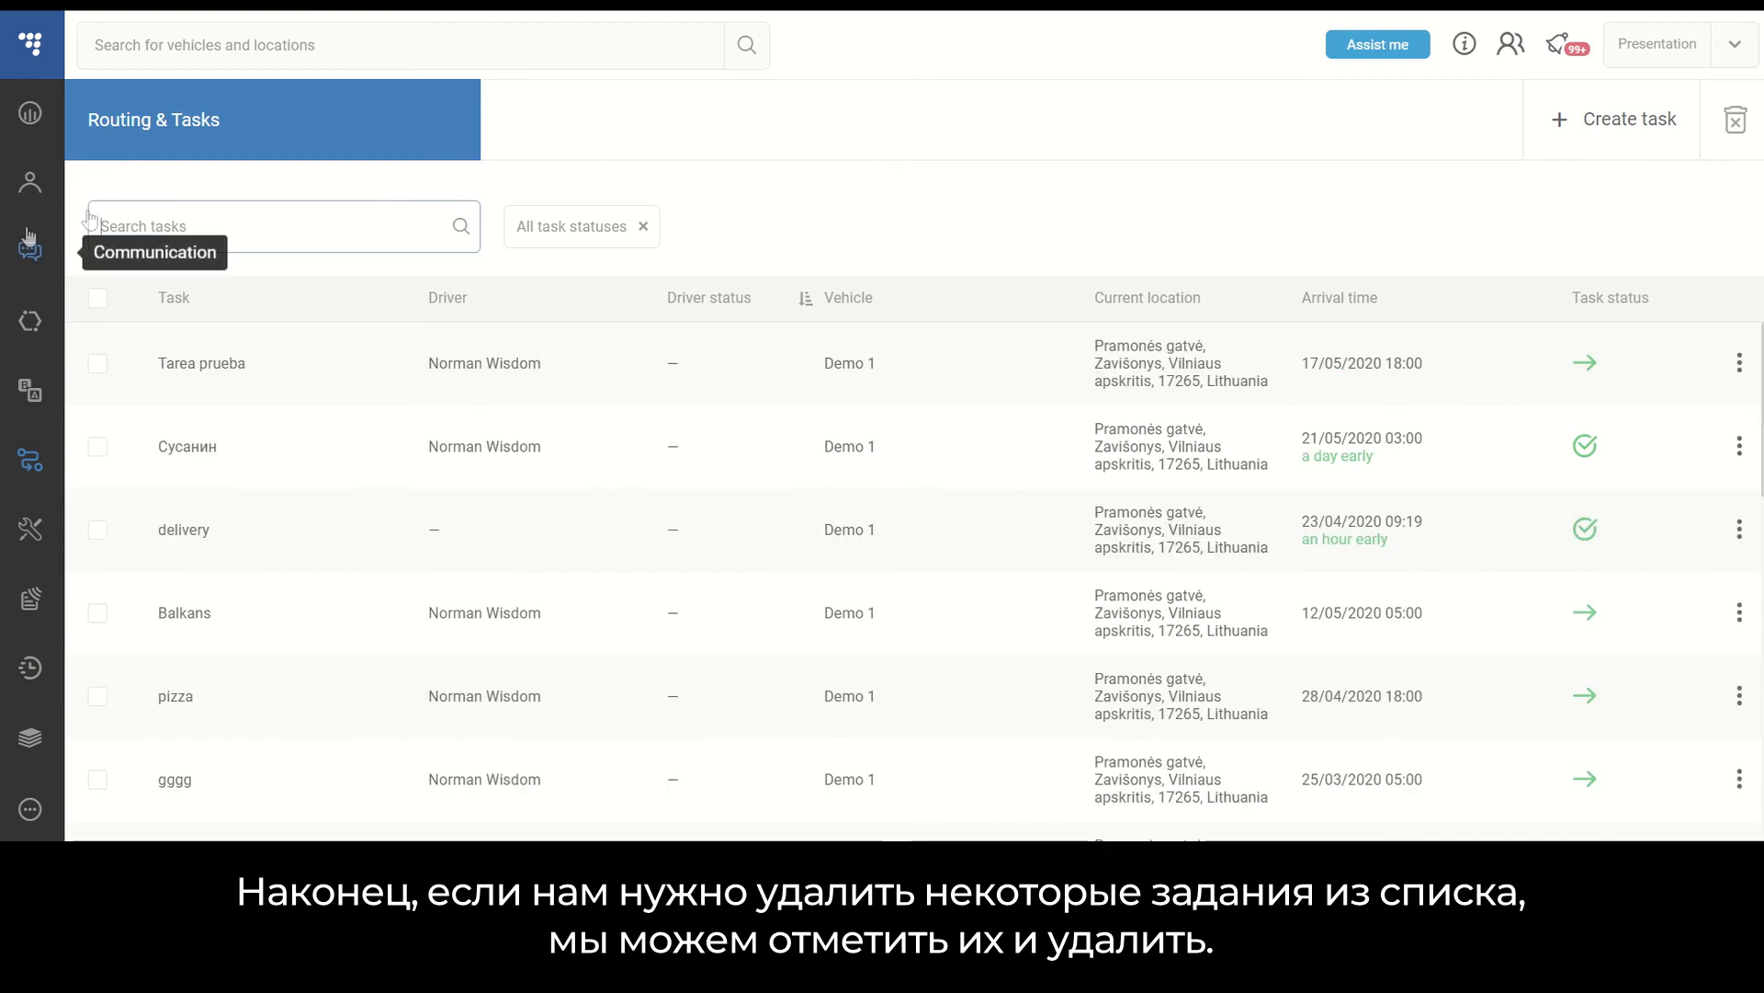
pyautogui.click(644, 228)
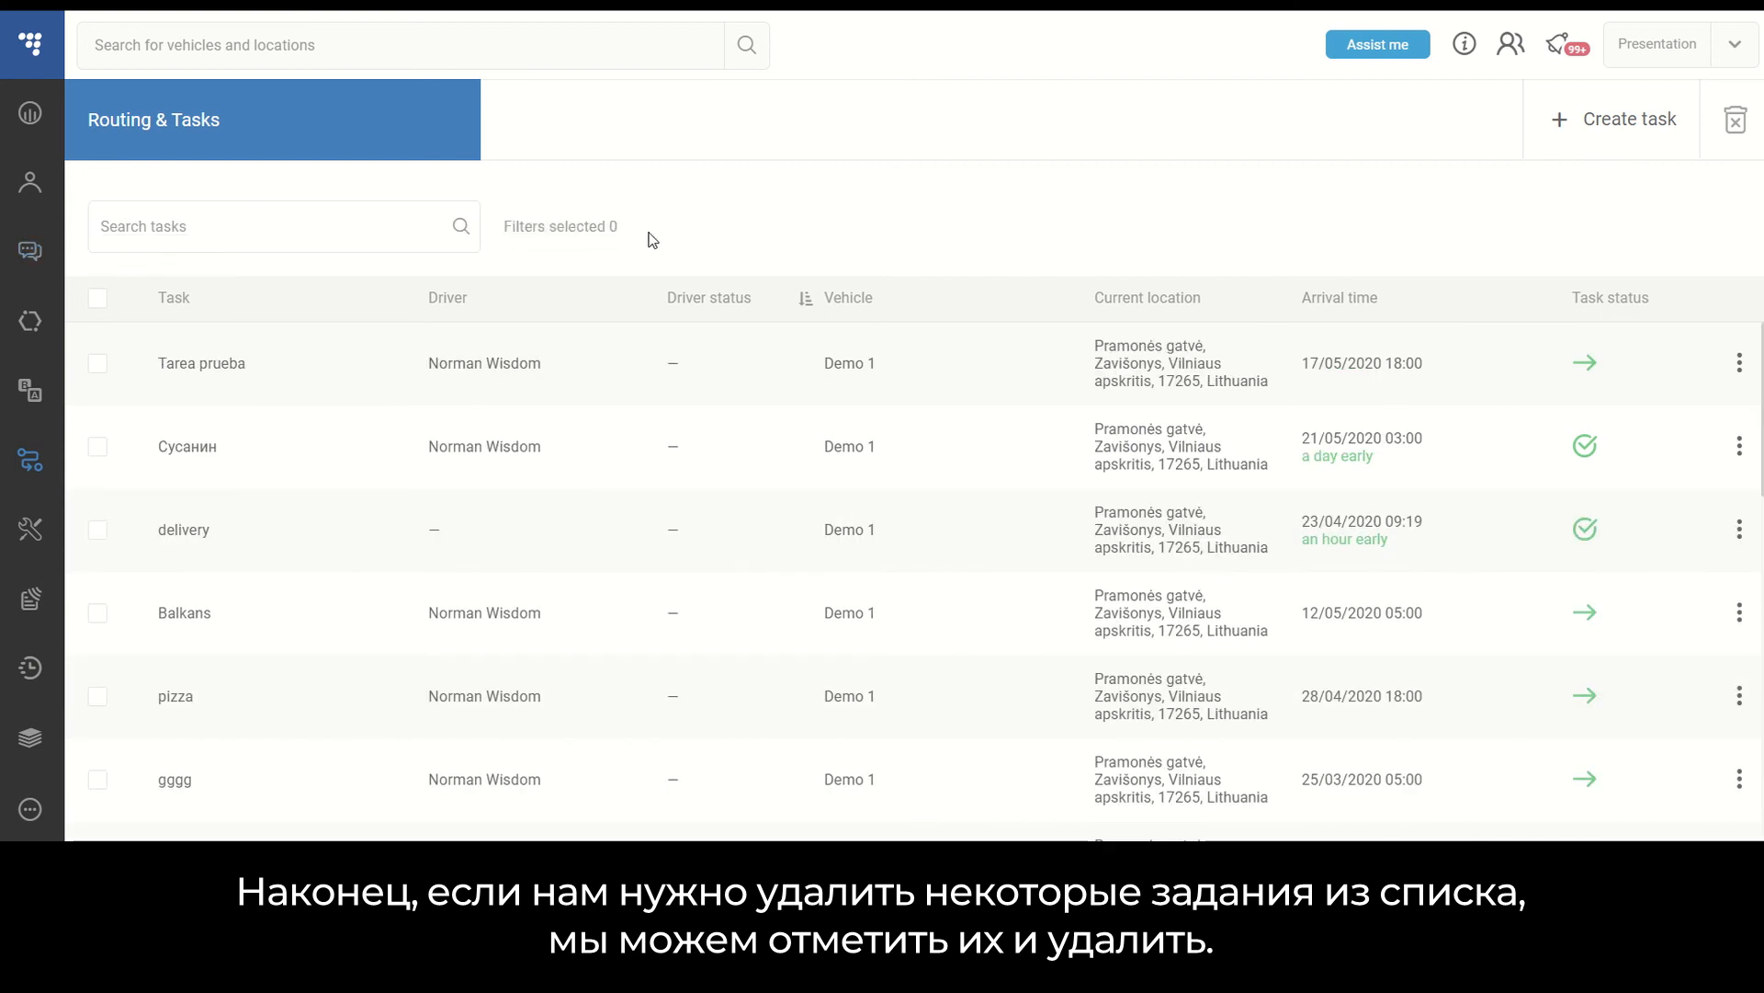
pyautogui.click(99, 367)
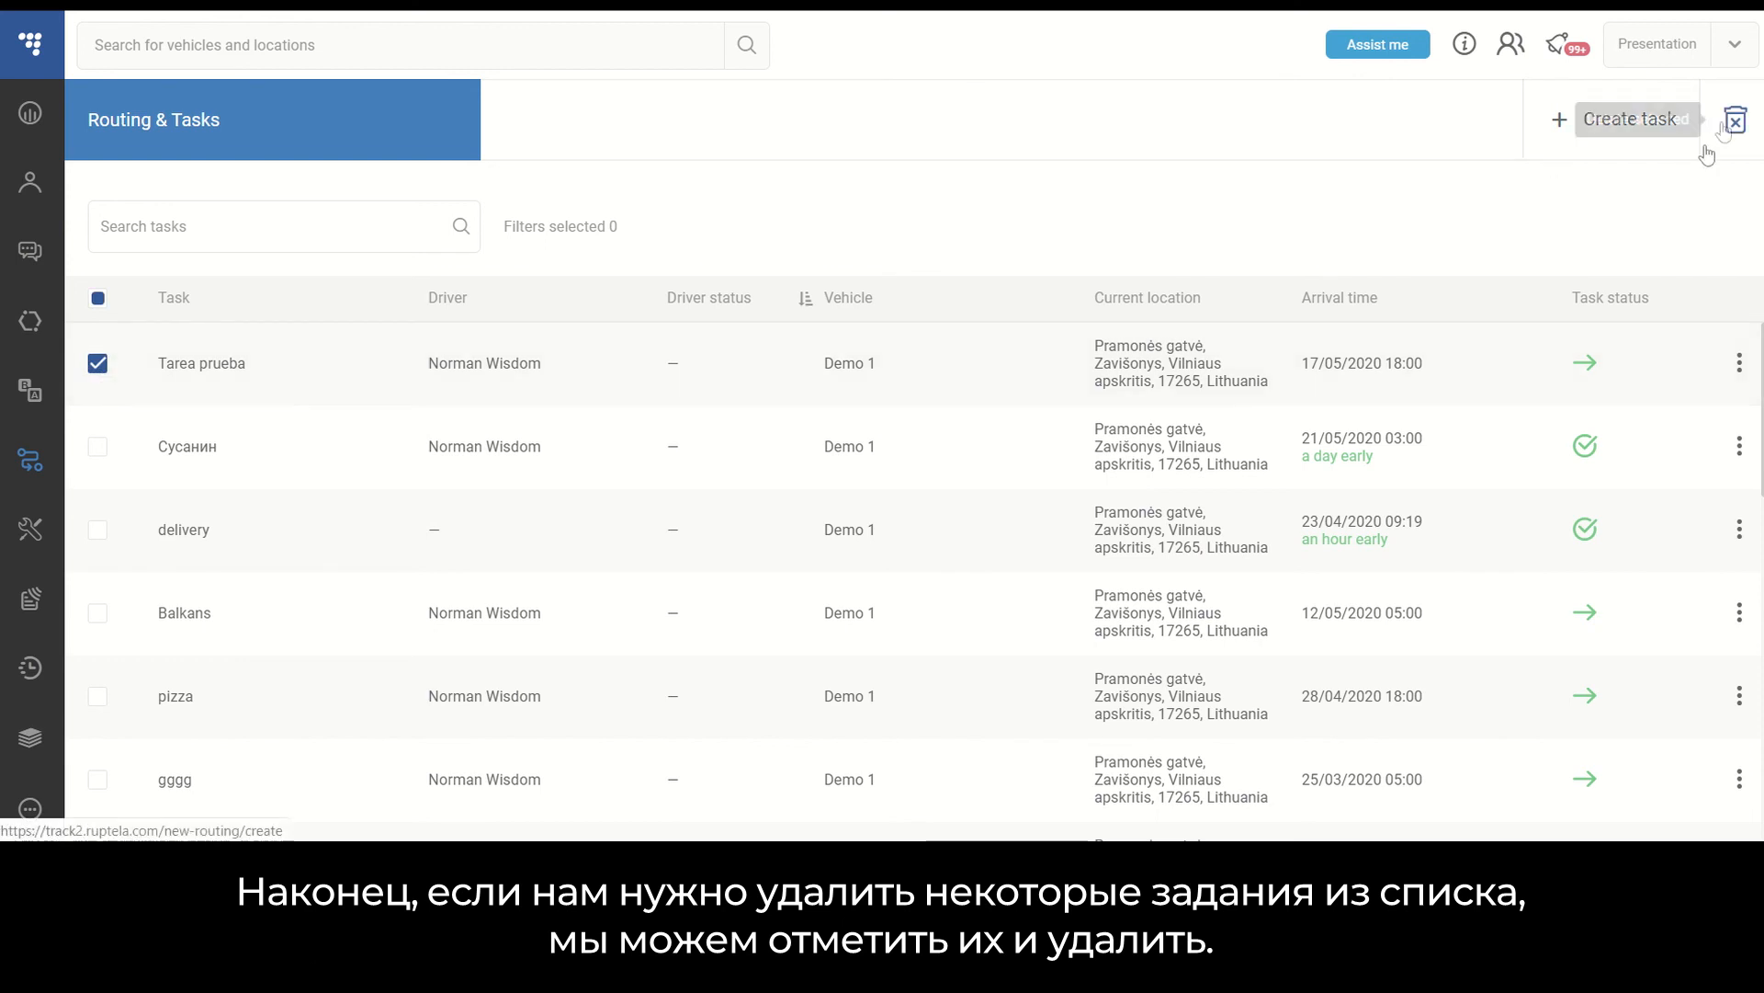
pyautogui.click(1734, 122)
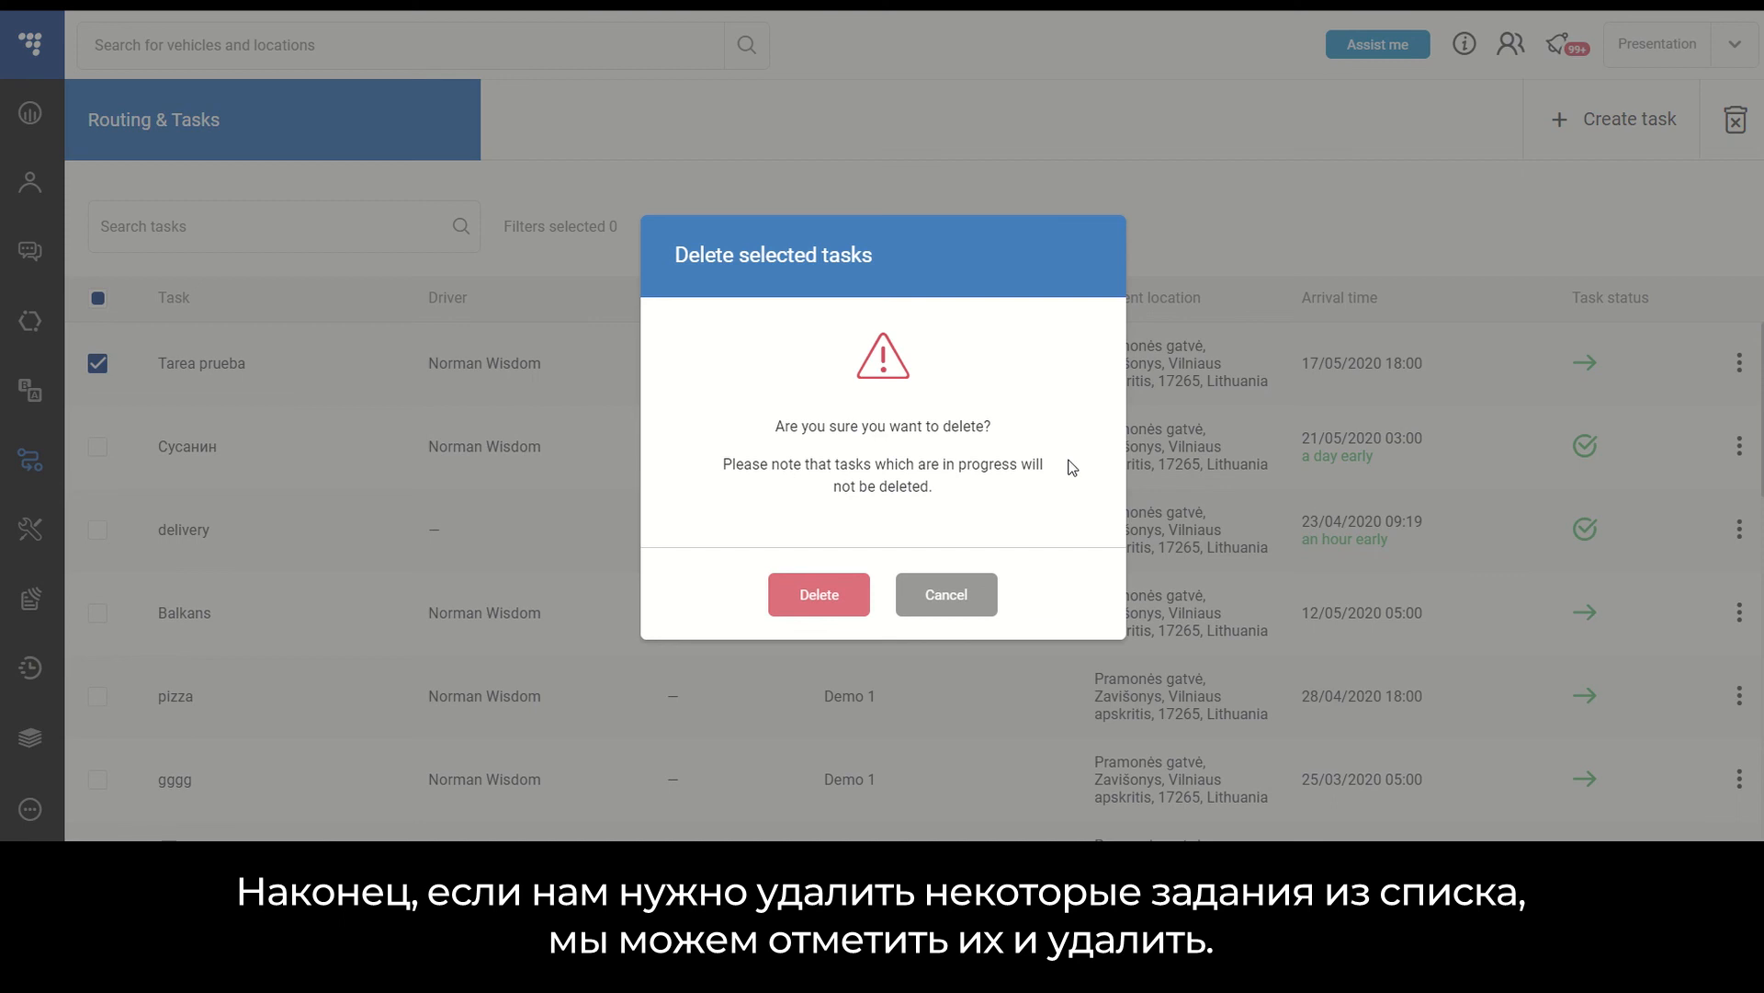
pyautogui.click(947, 594)
pyautogui.click(96, 366)
# - Delete the completed task Сусанин from the task list
pyautogui.click(107, 460)
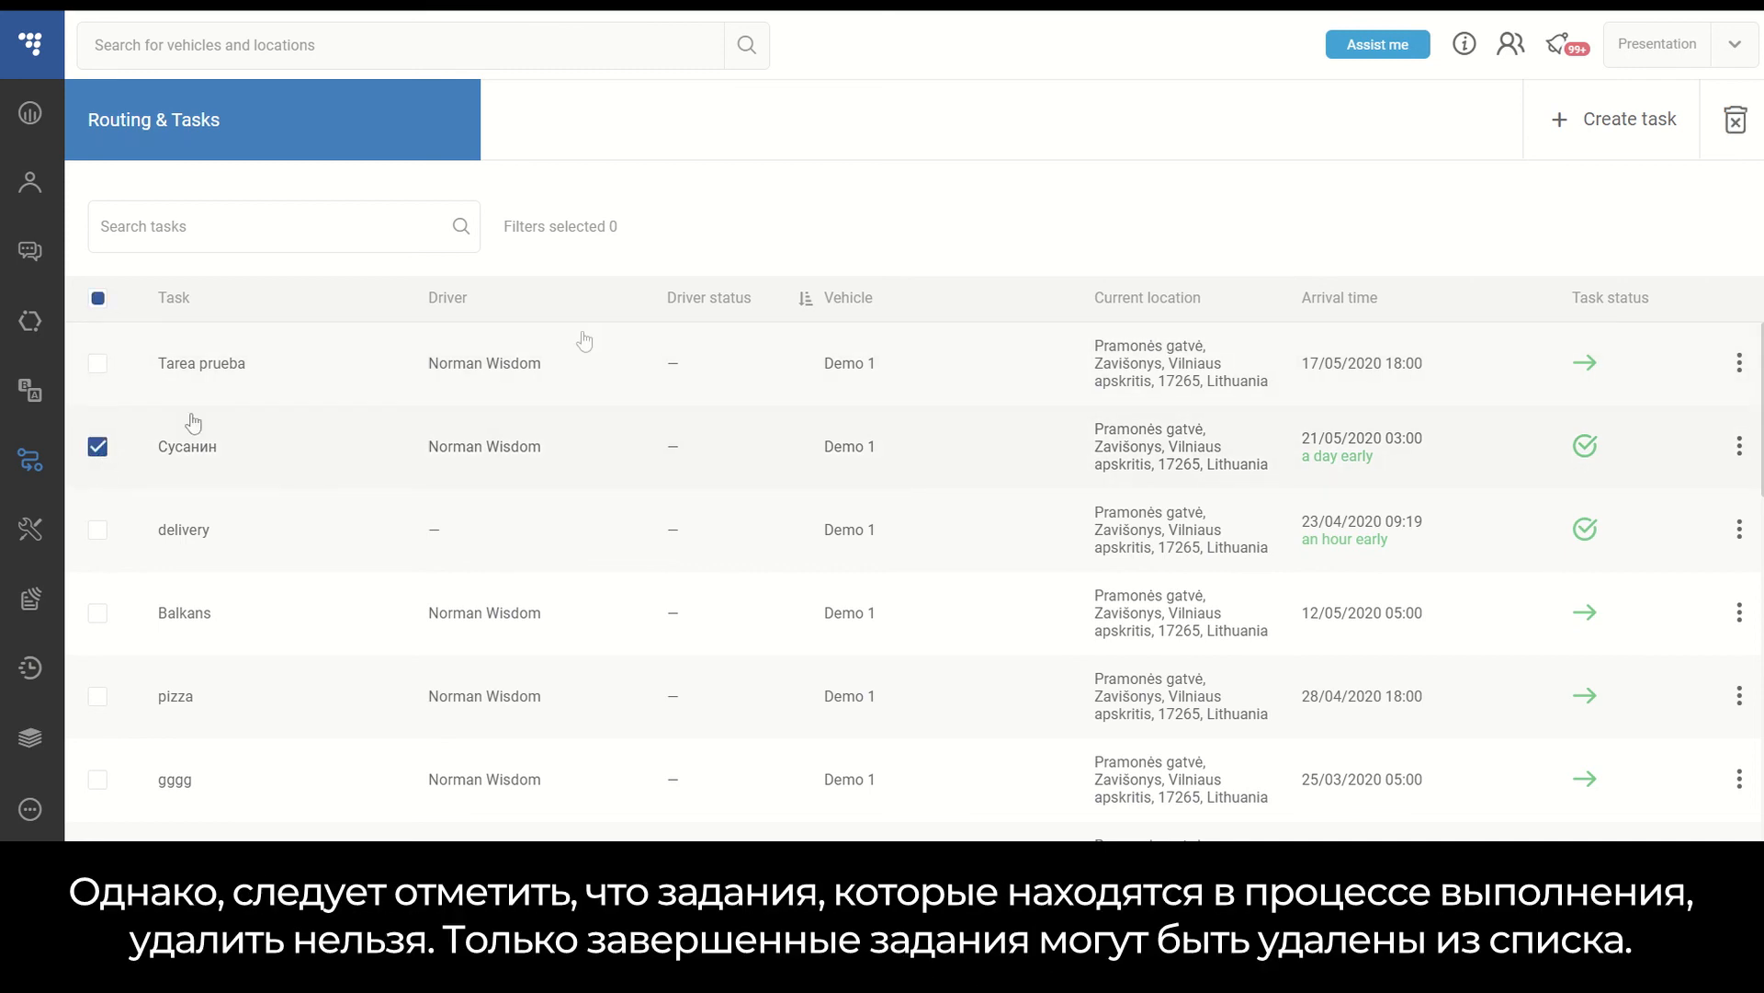
pyautogui.click(1750, 135)
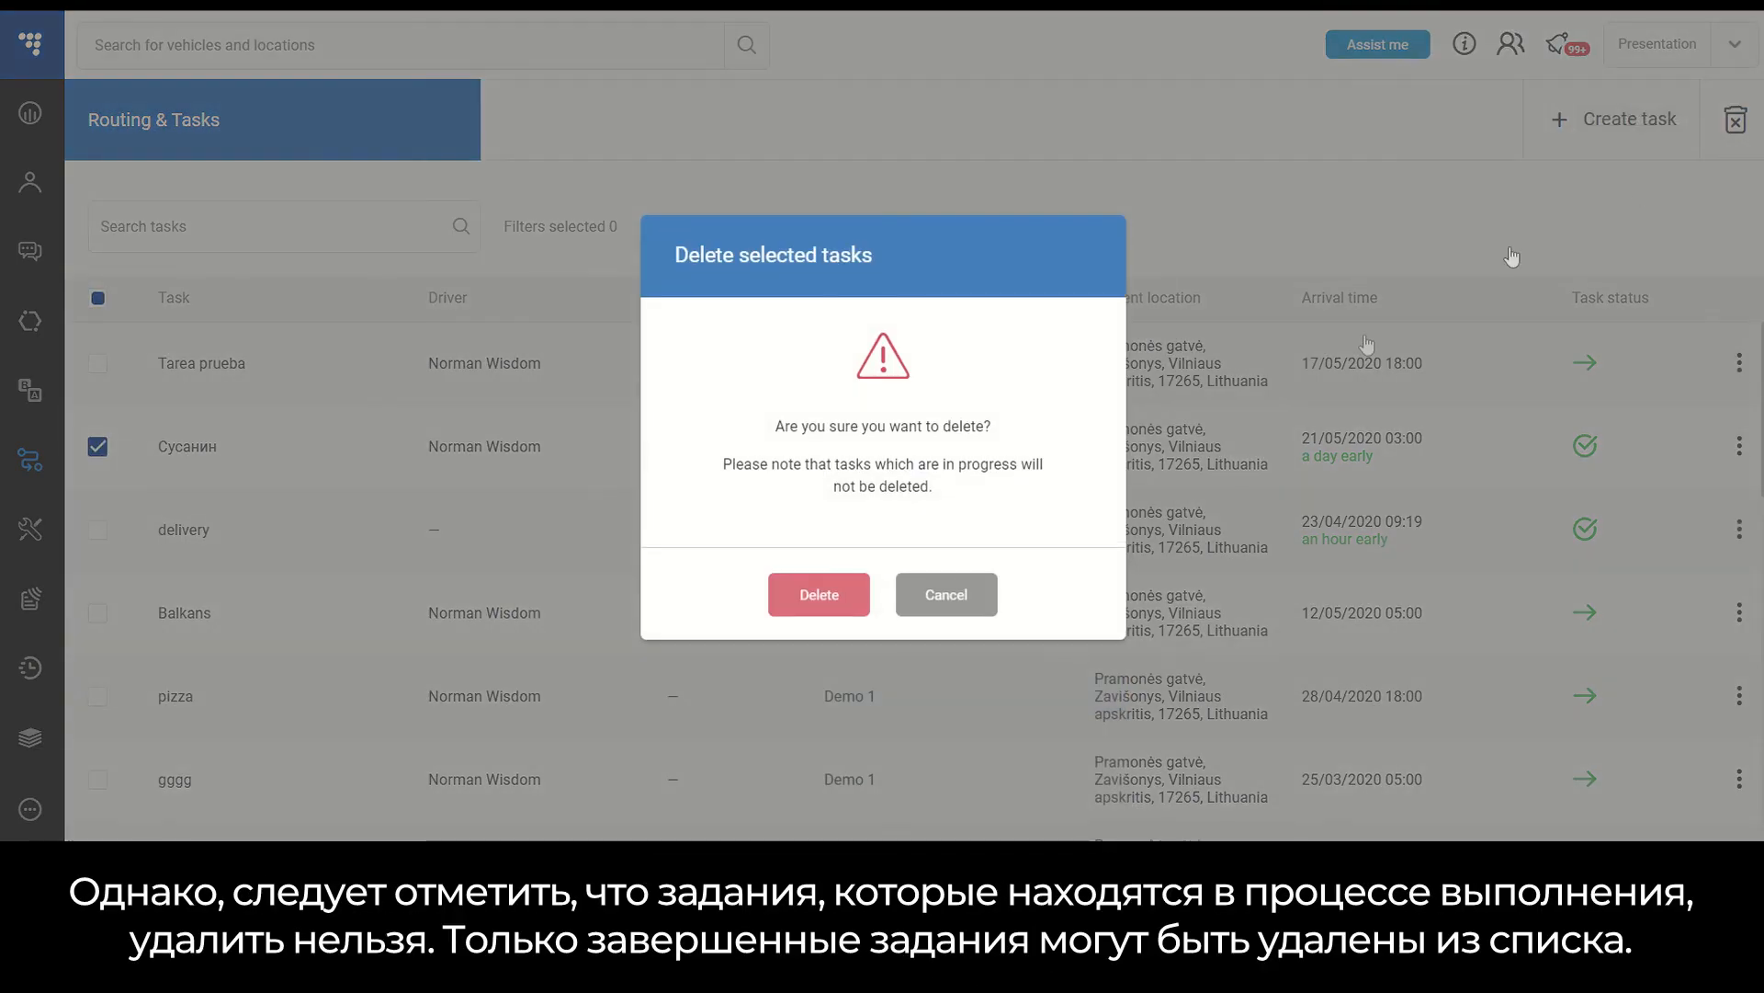
pyautogui.click(820, 597)
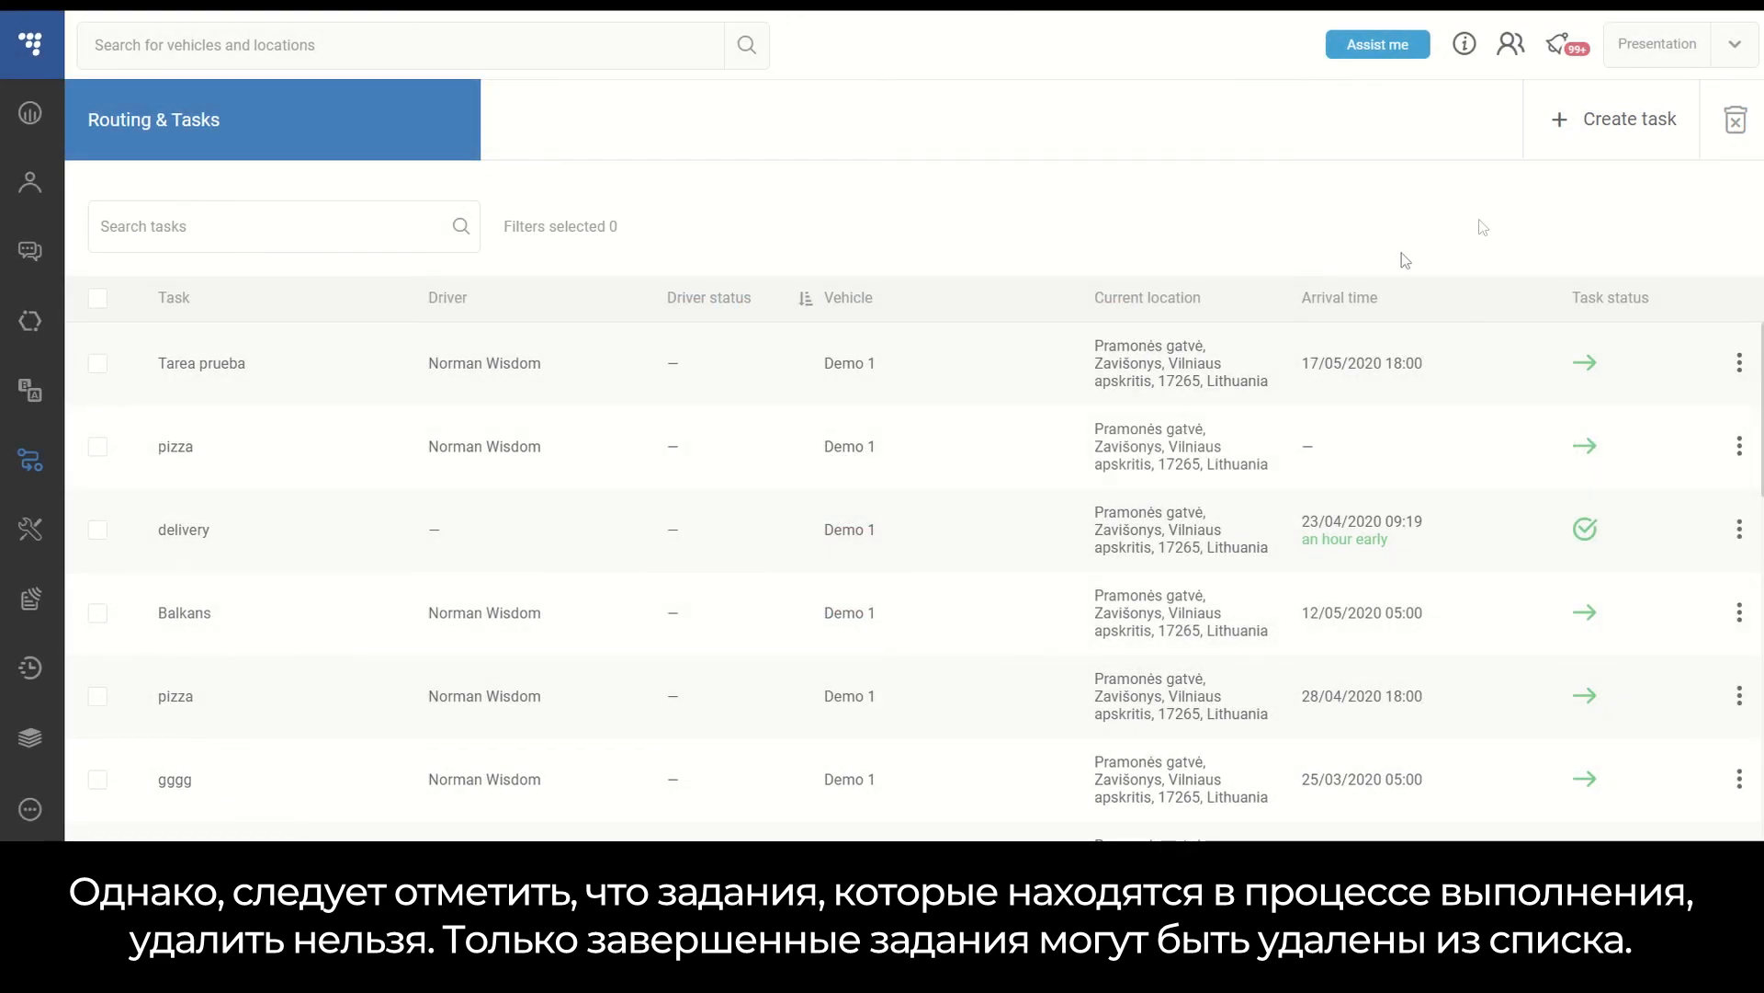